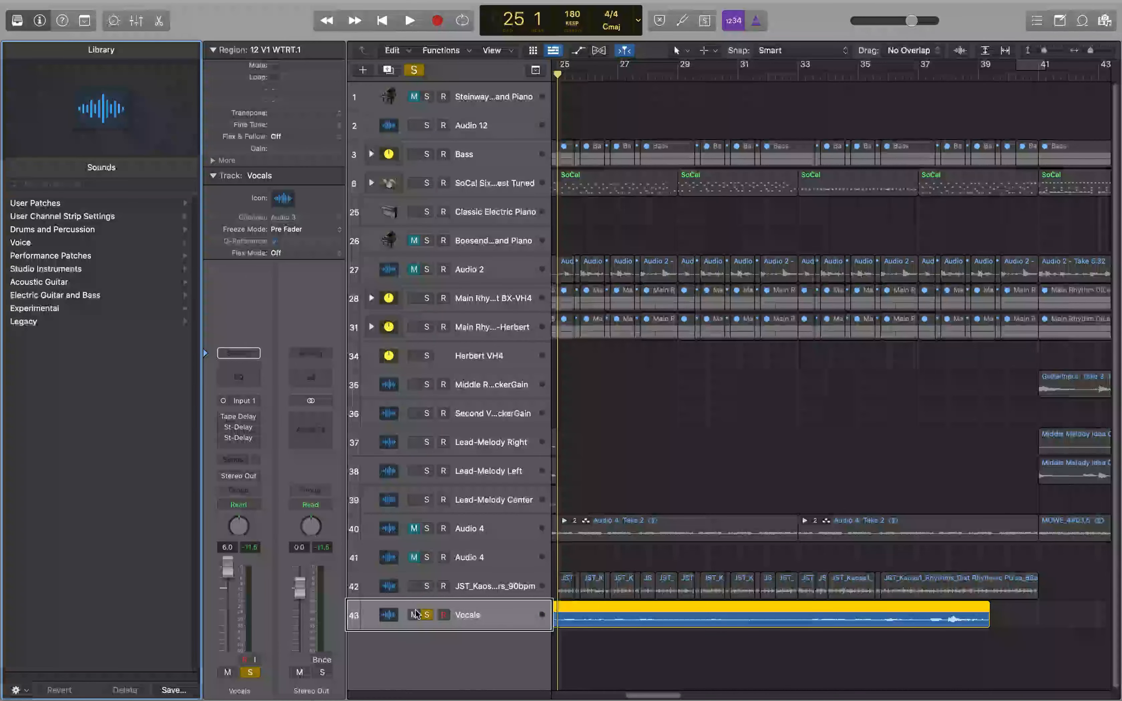
- Play the soloed Vocals track twice from bar 25 to compare the sound of its delay plug-ins
key("space")
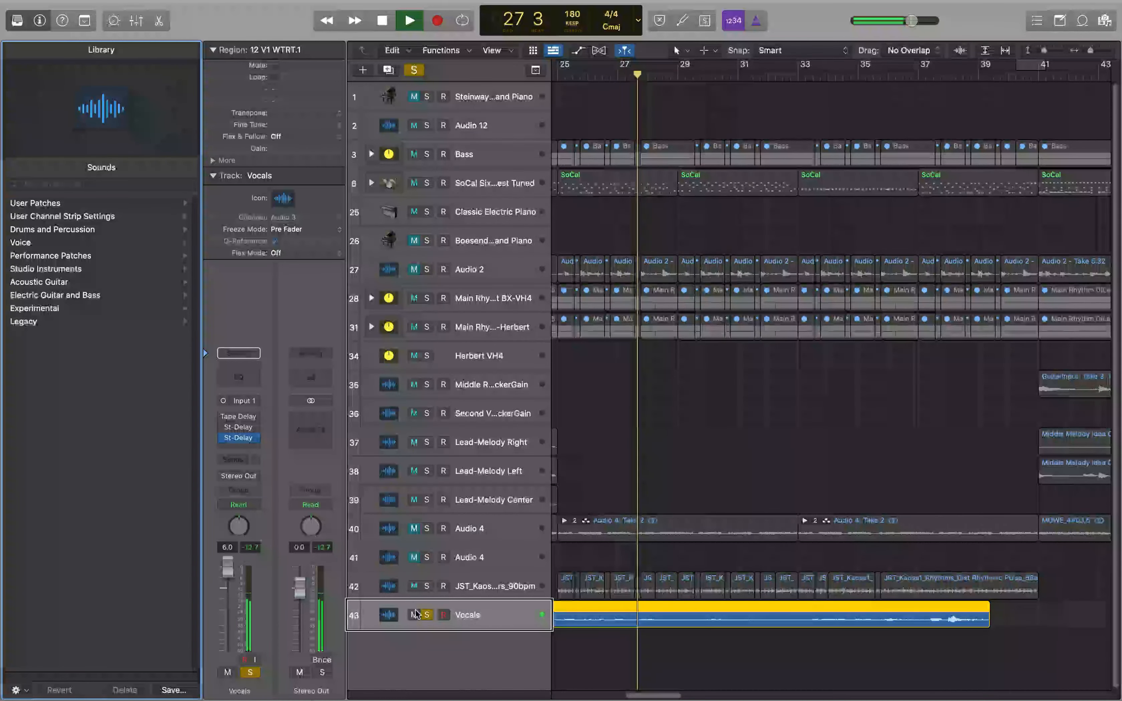
key("space")
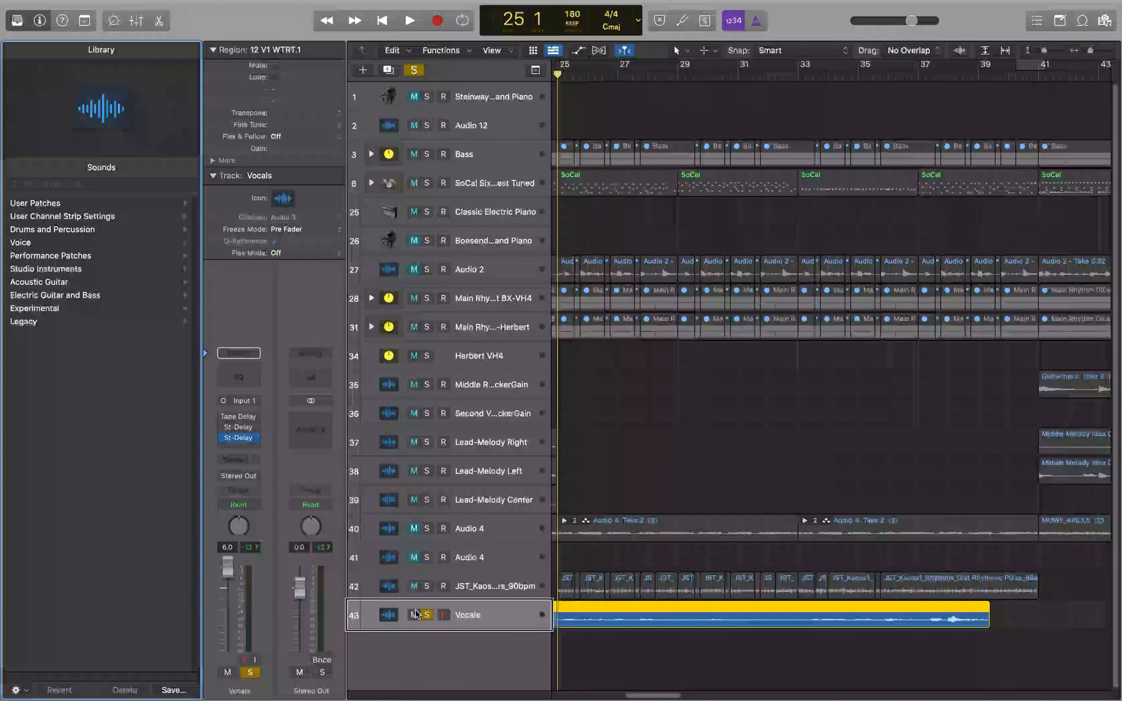
key("space")
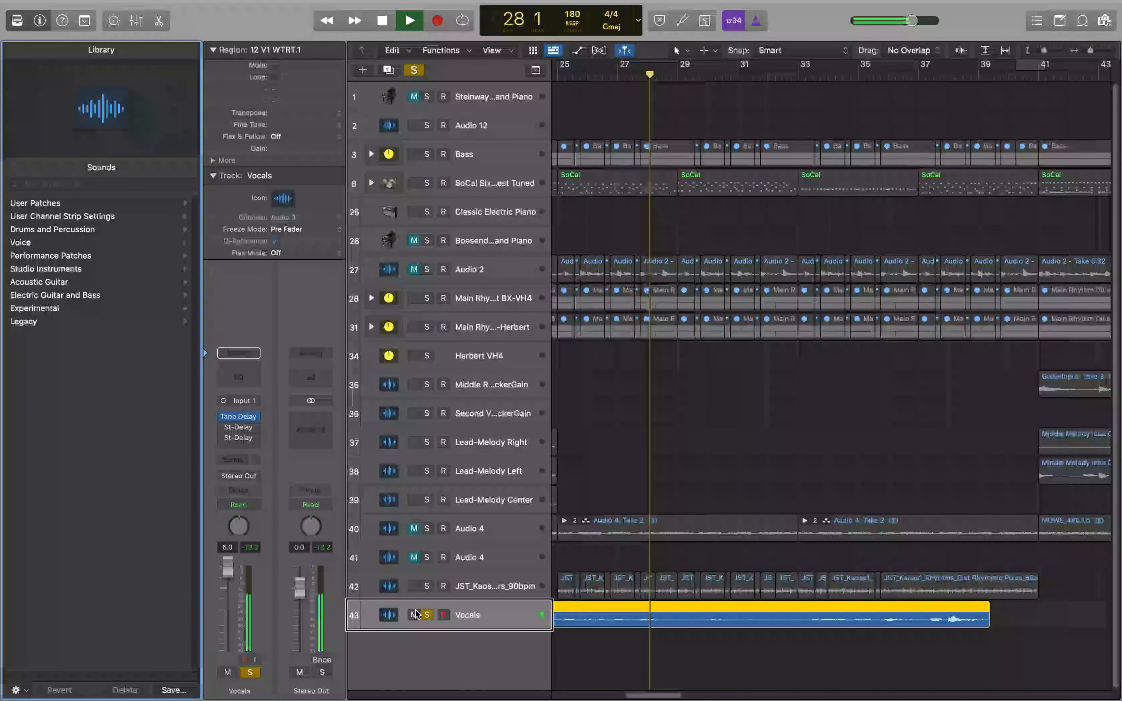
key("space")
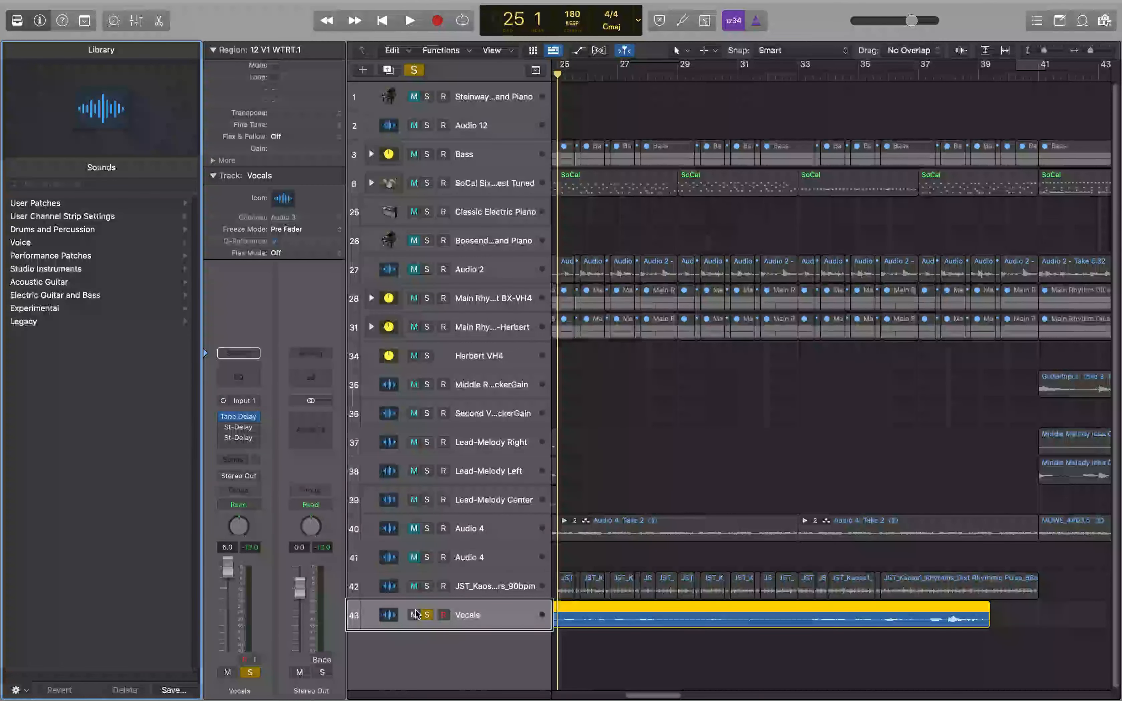
- Open the Tape Delay on the Vocals track and play the soloed vocal through its current settings
left_click(238, 416)
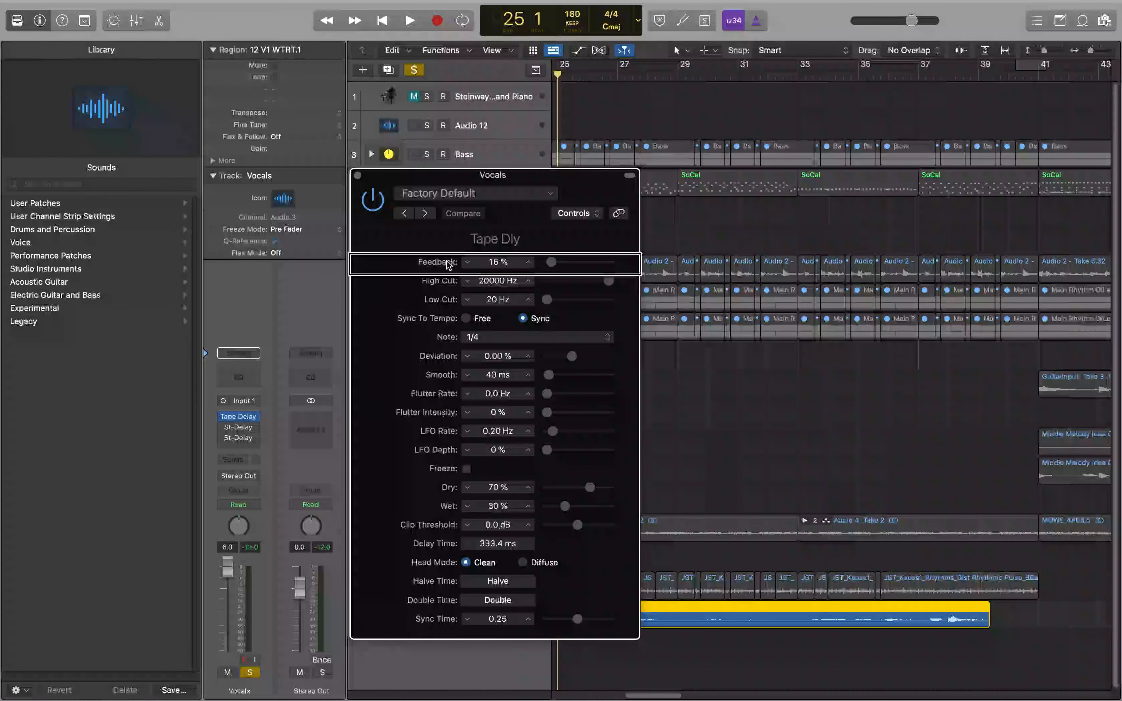
key("space")
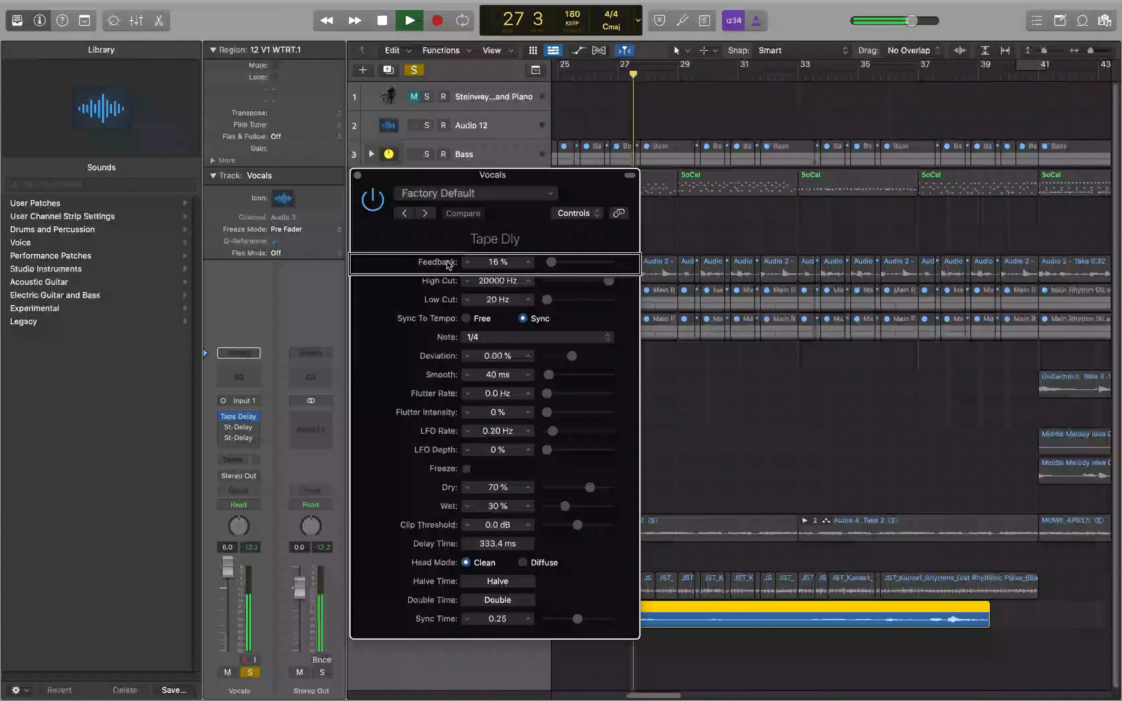
key("space")
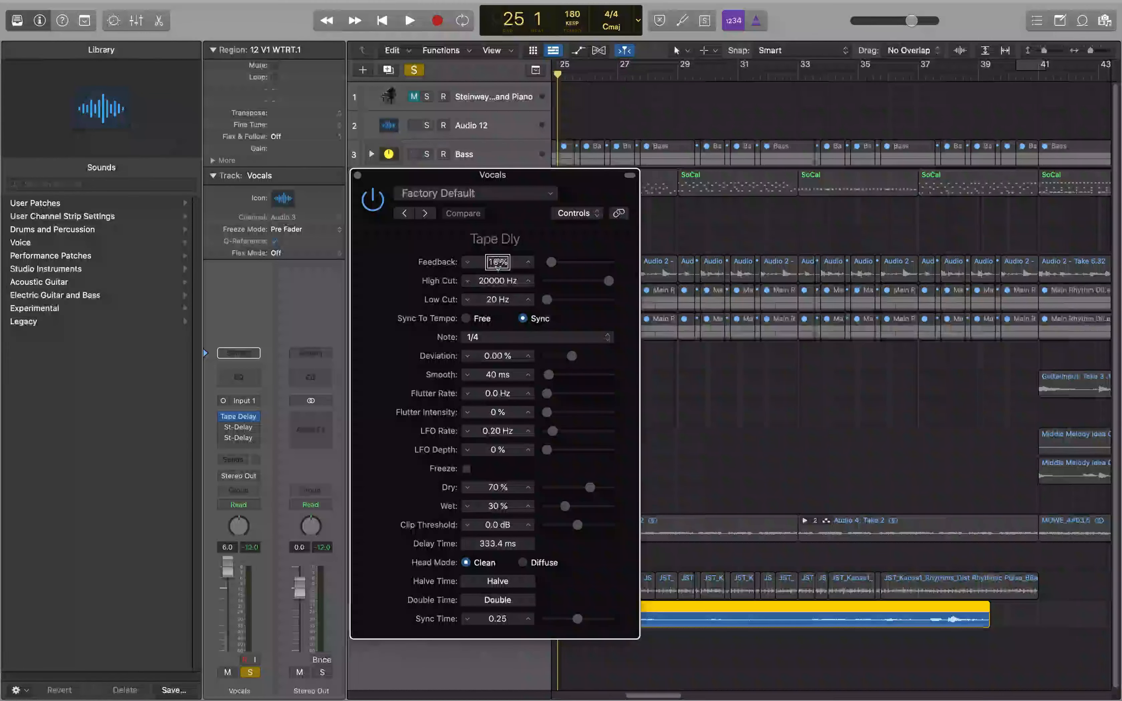
- Raise the Tape Delay feedback to 56% and play the soloed vocal from bars 25 and 29
scroll(497, 263, "up", 10)
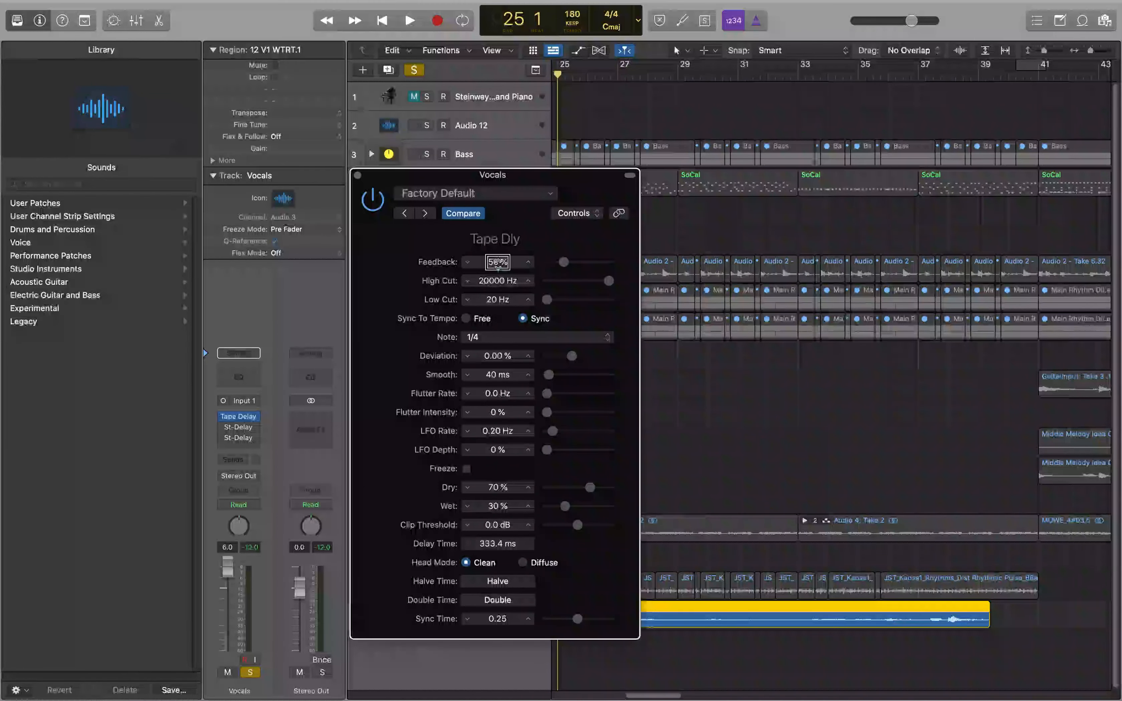
key("space")
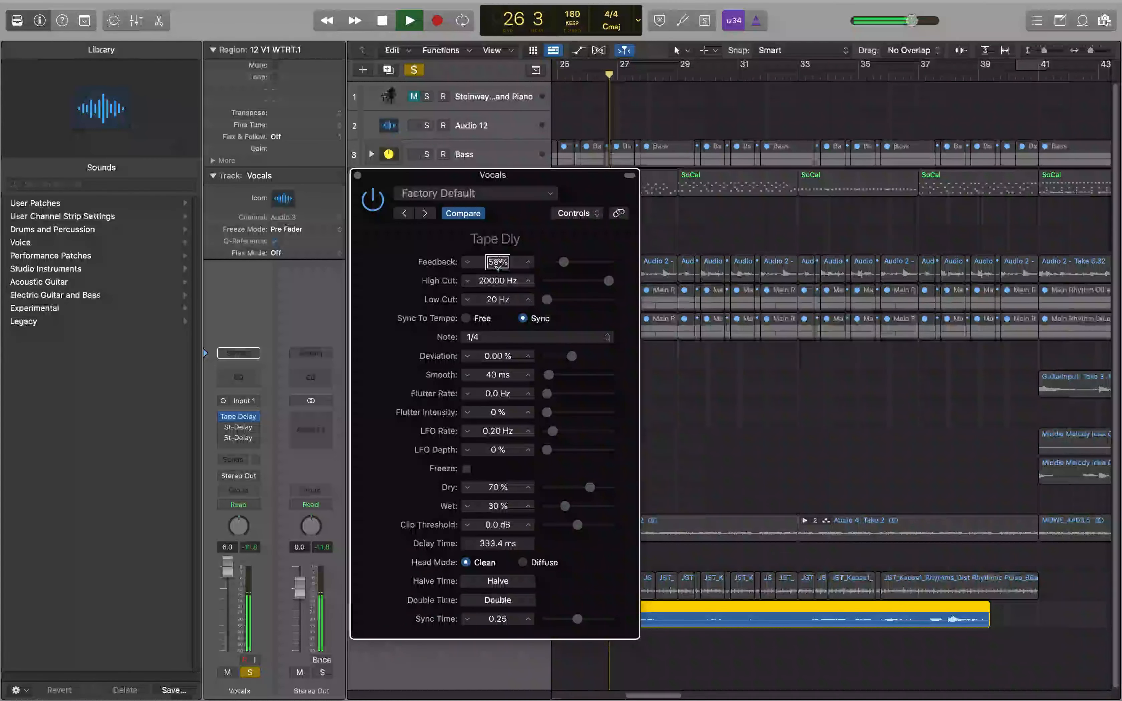
key("space")
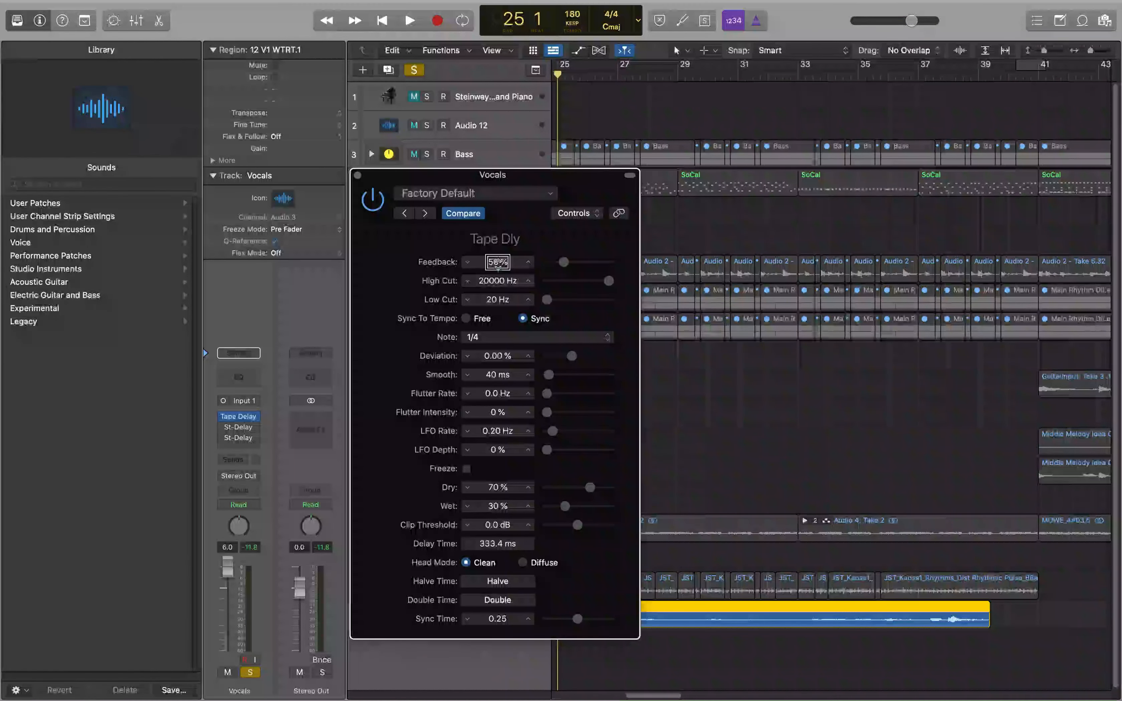
key("space")
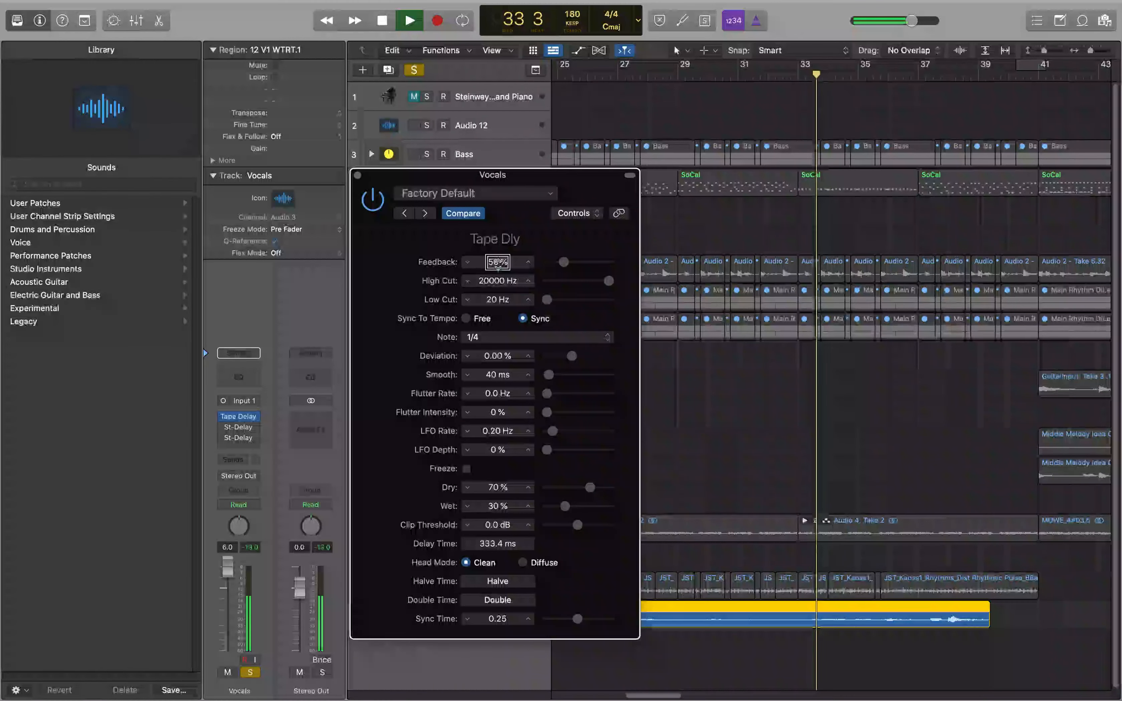
key("space")
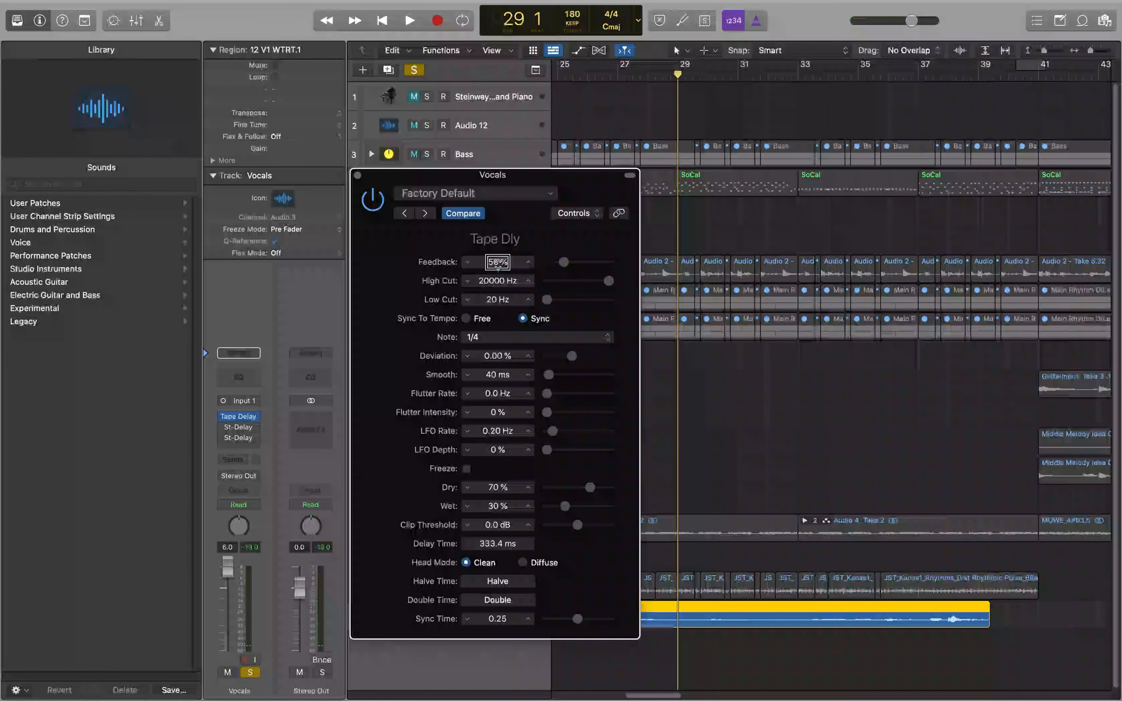
- Raise the Tape Delay feedback to 86% and play the soloed vocal from bar 29
left_click_drag(497, 264, 497, 254)
key("space")
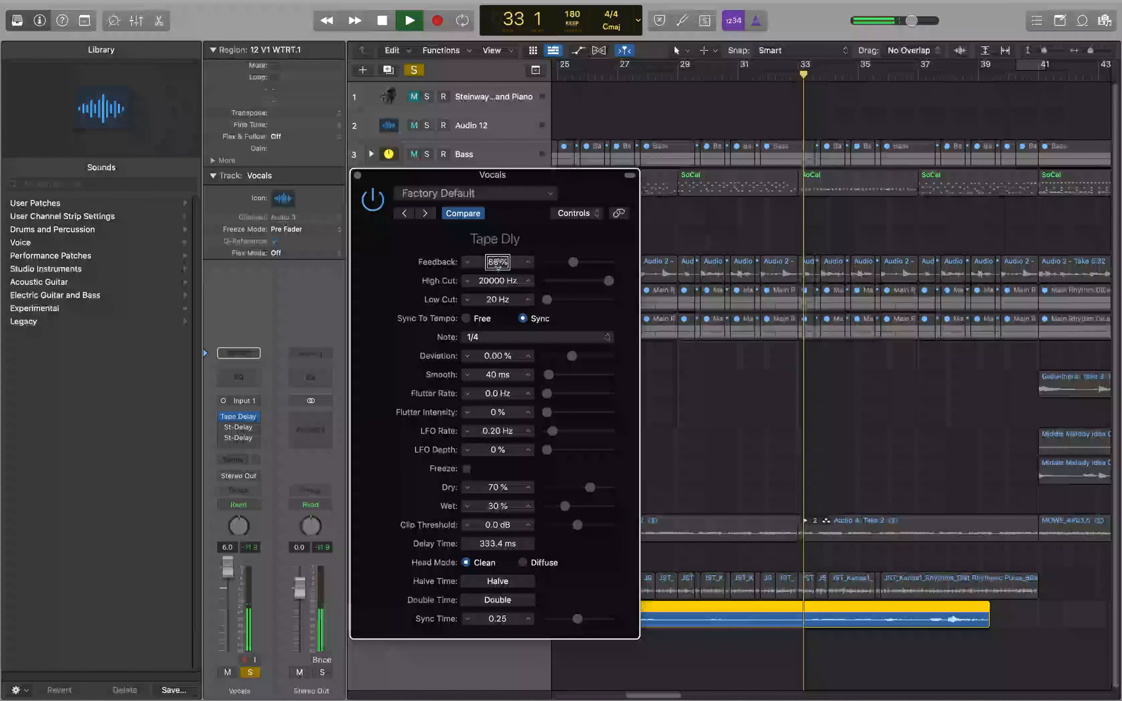
key("space")
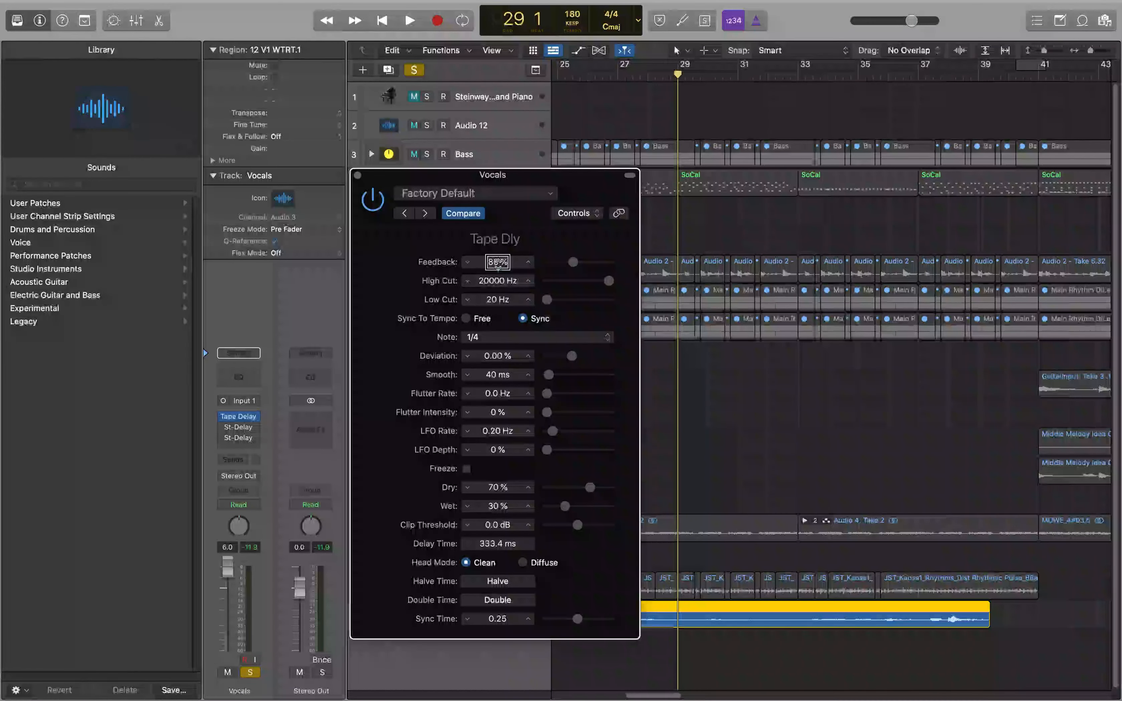
- Lower the feedback to 6%, play the soloed vocal from bar 29, and set the feedback back to 16%
mouse_move(498, 264)
left_mouse_down()
mouse_move(498, 287)
mouse_move(498, 270)
left_mouse_up()
key("space")
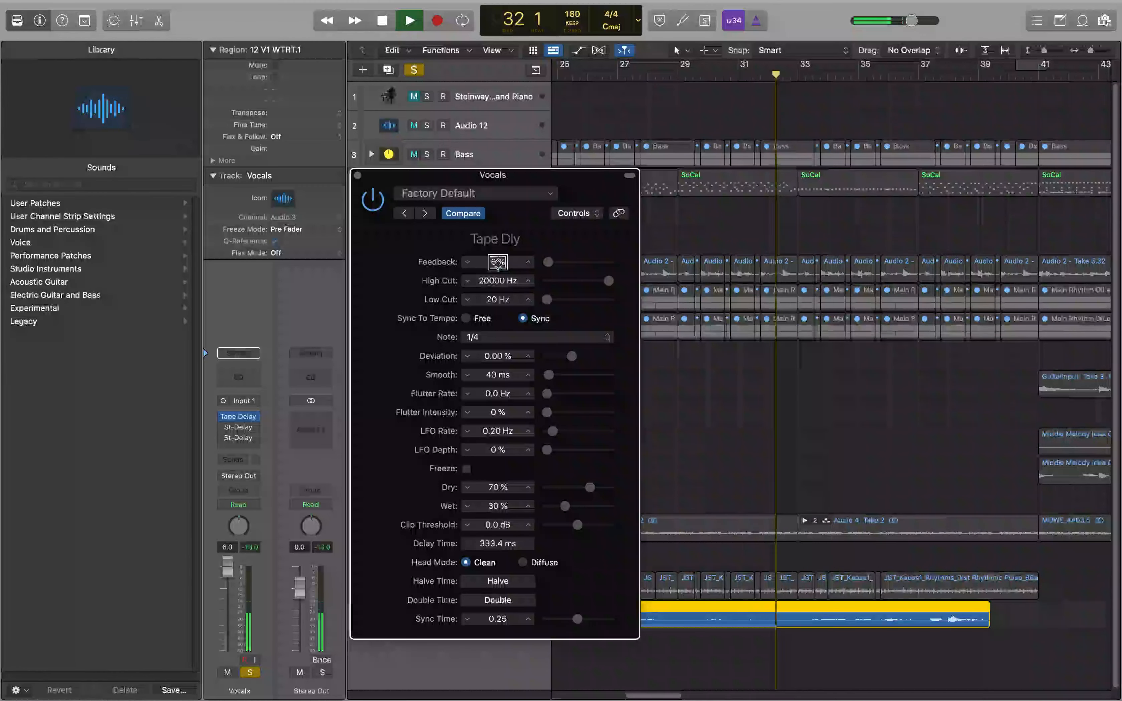
key("space")
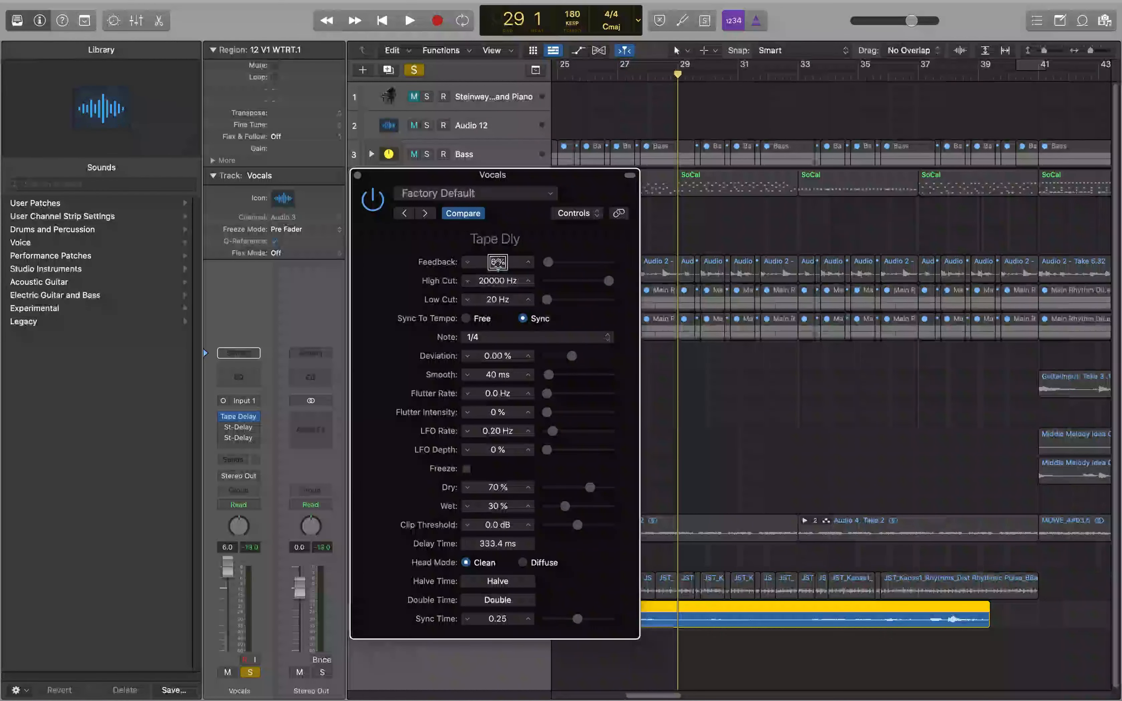
left_click_drag(497, 263, 498, 257)
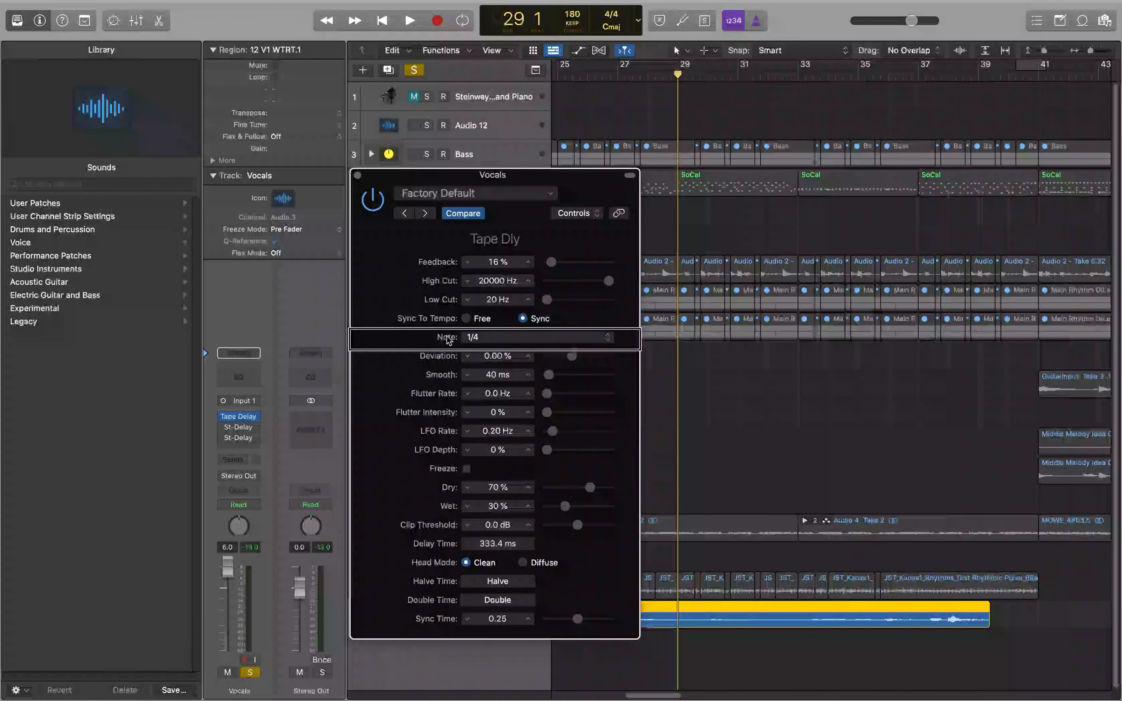
- Set the delay note value to 1/2, play it with Vocals soloed and in the full mix, and solo Vocals again
left_click(492, 338)
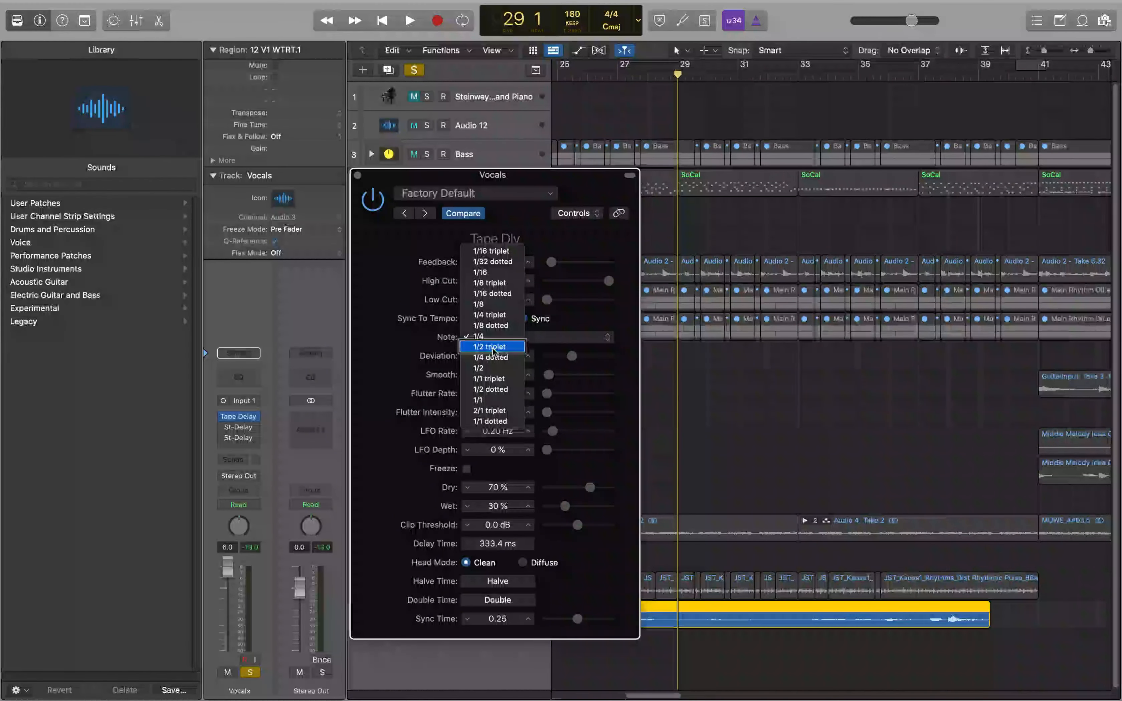
left_click(494, 368)
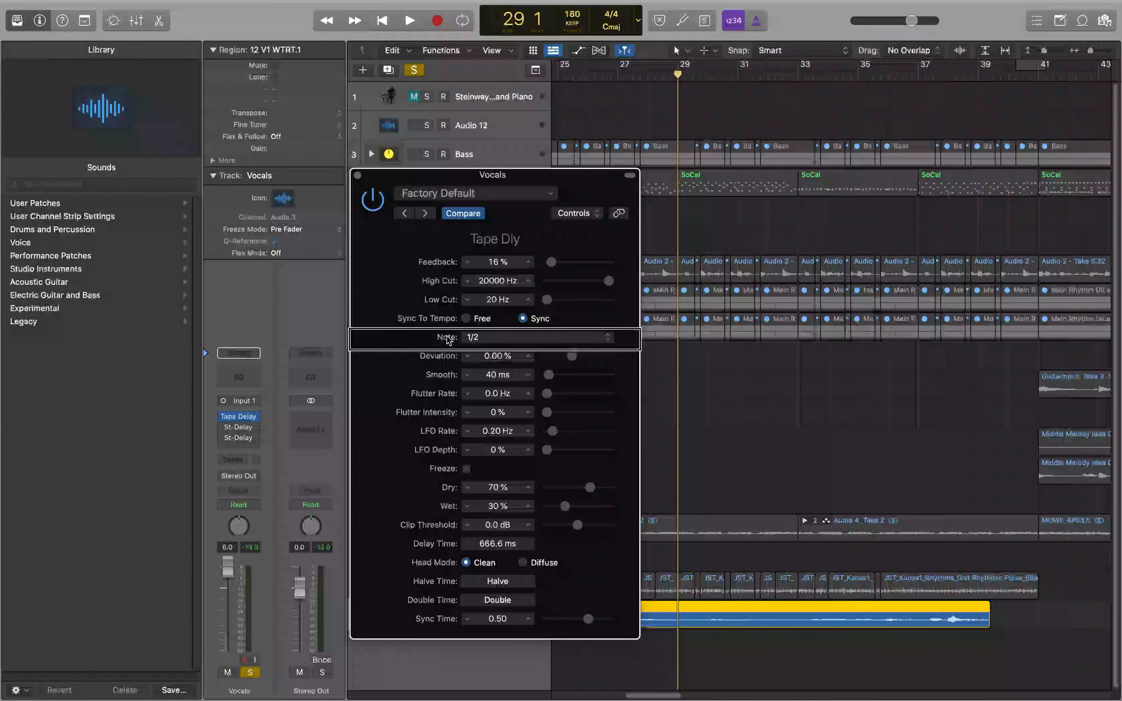
key("space")
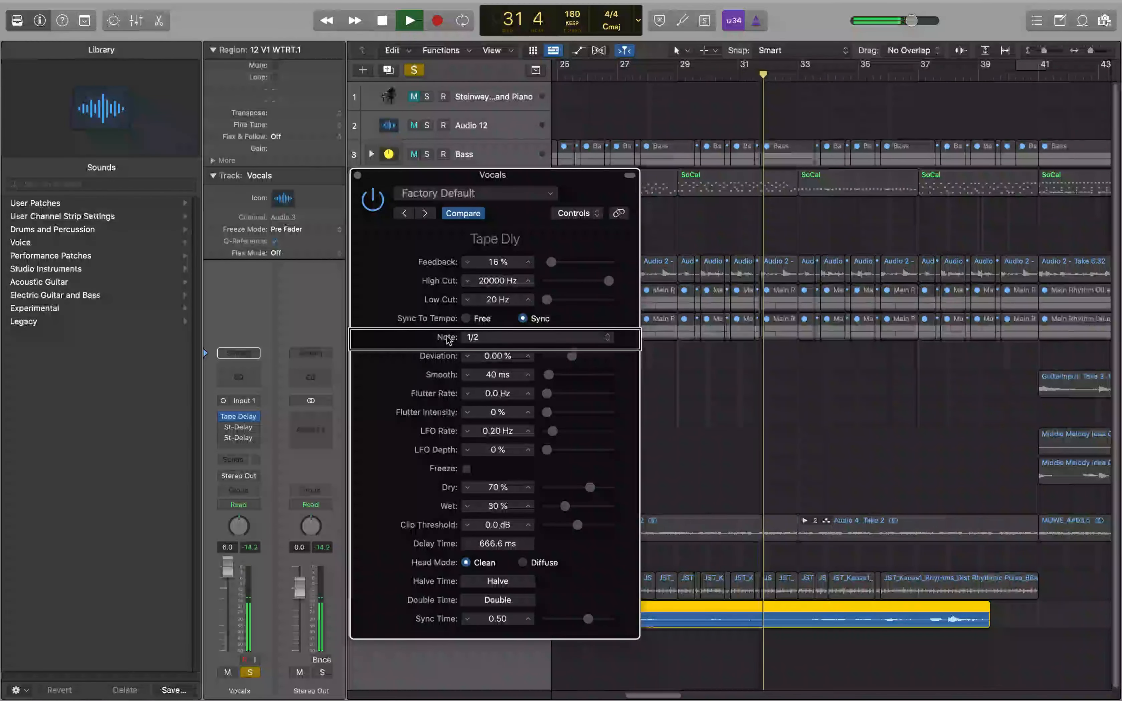
key("space")
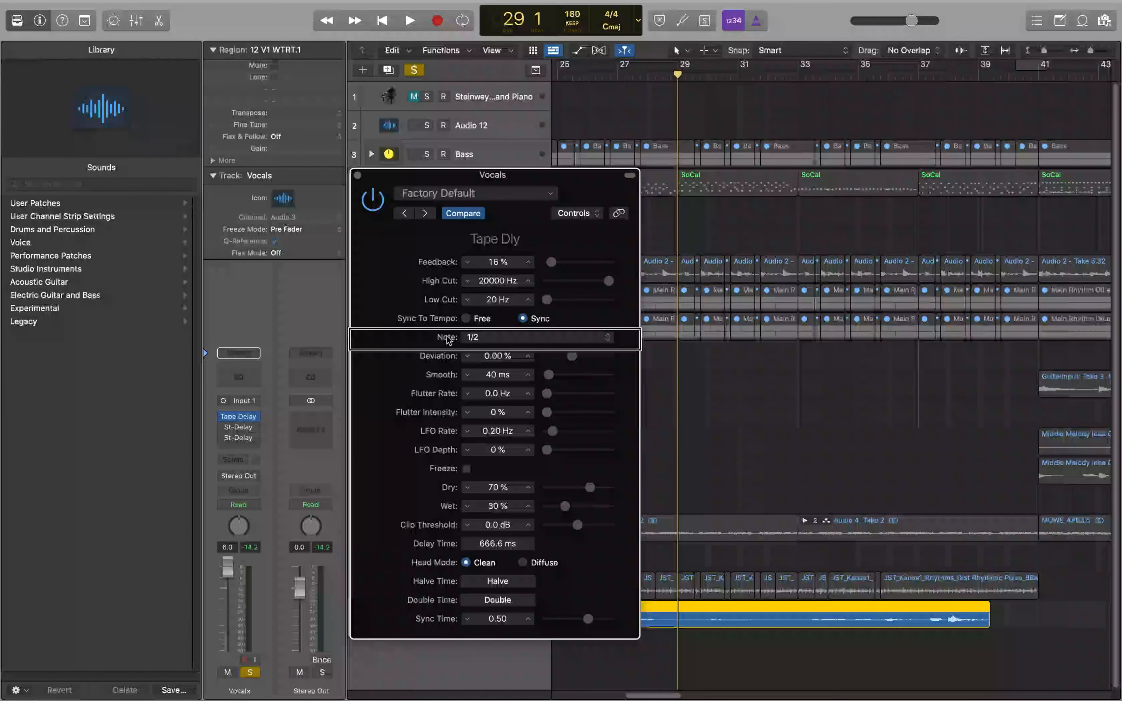
key("s")
key("space")
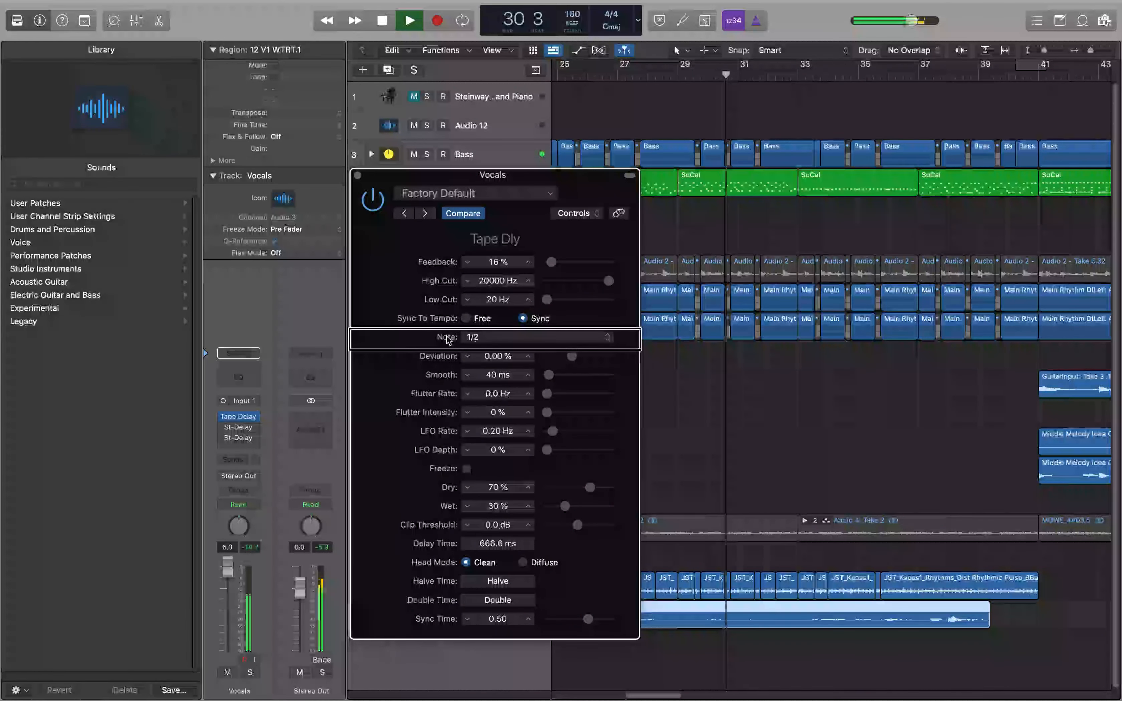
key("space")
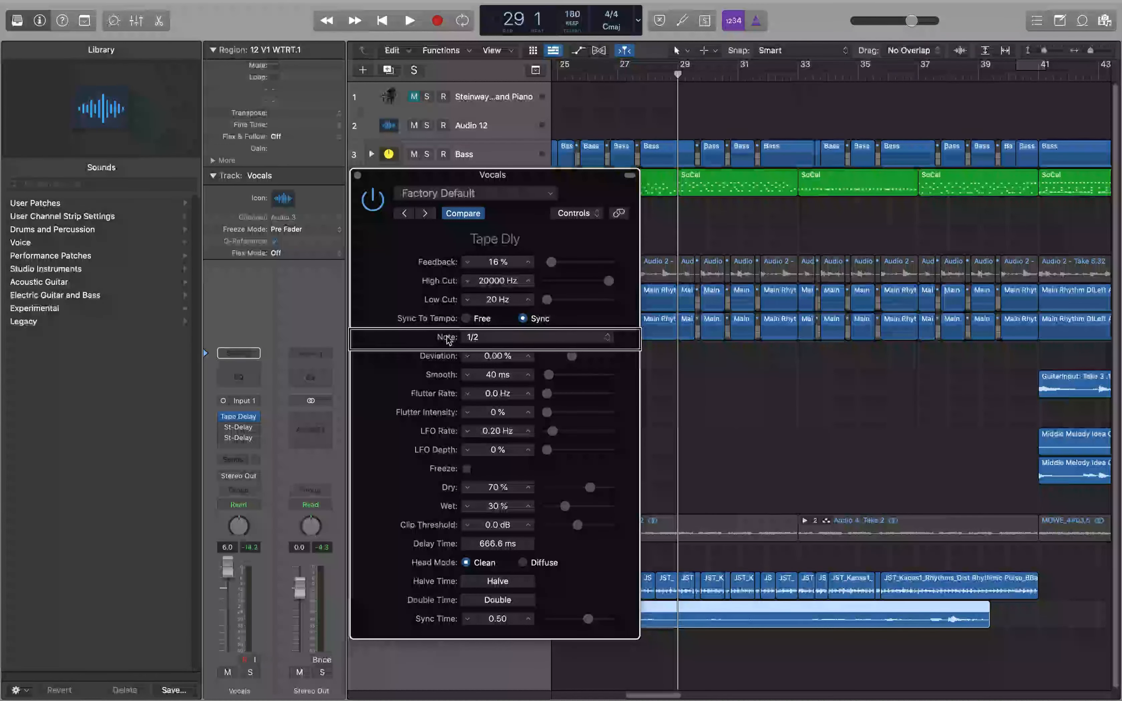
key("s")
- Set the delay note value to 1/4, turn off solo on Vocals, and play the full mix from bar 29
left_click(493, 339)
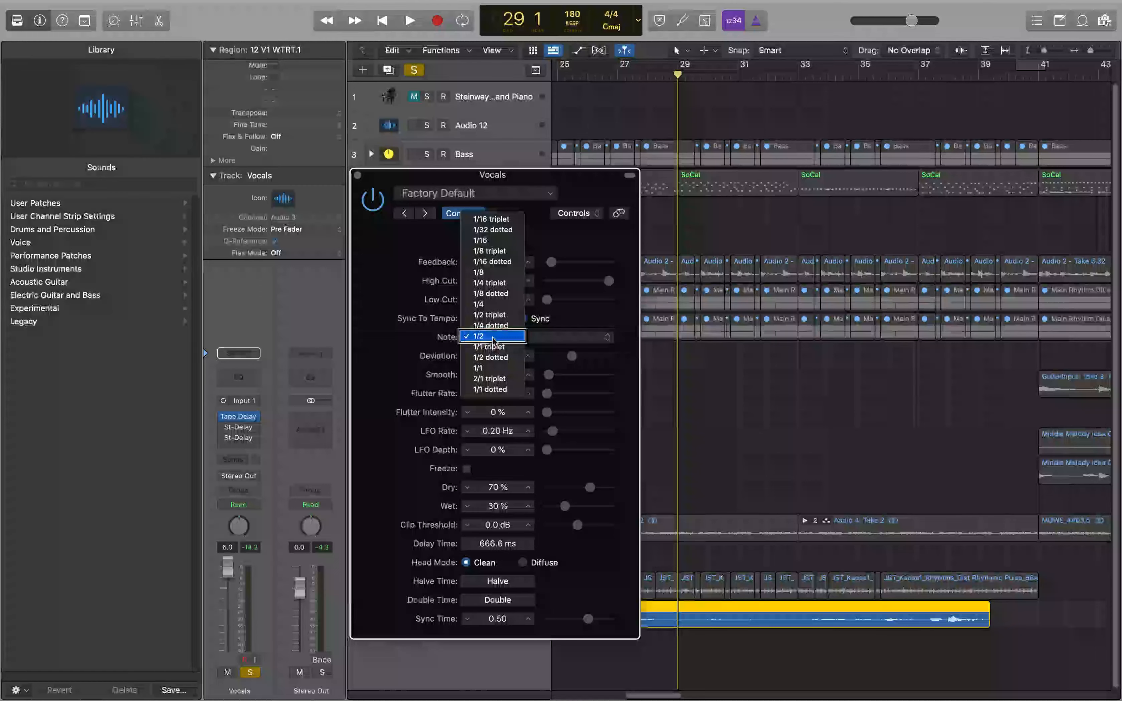
left_click(492, 305)
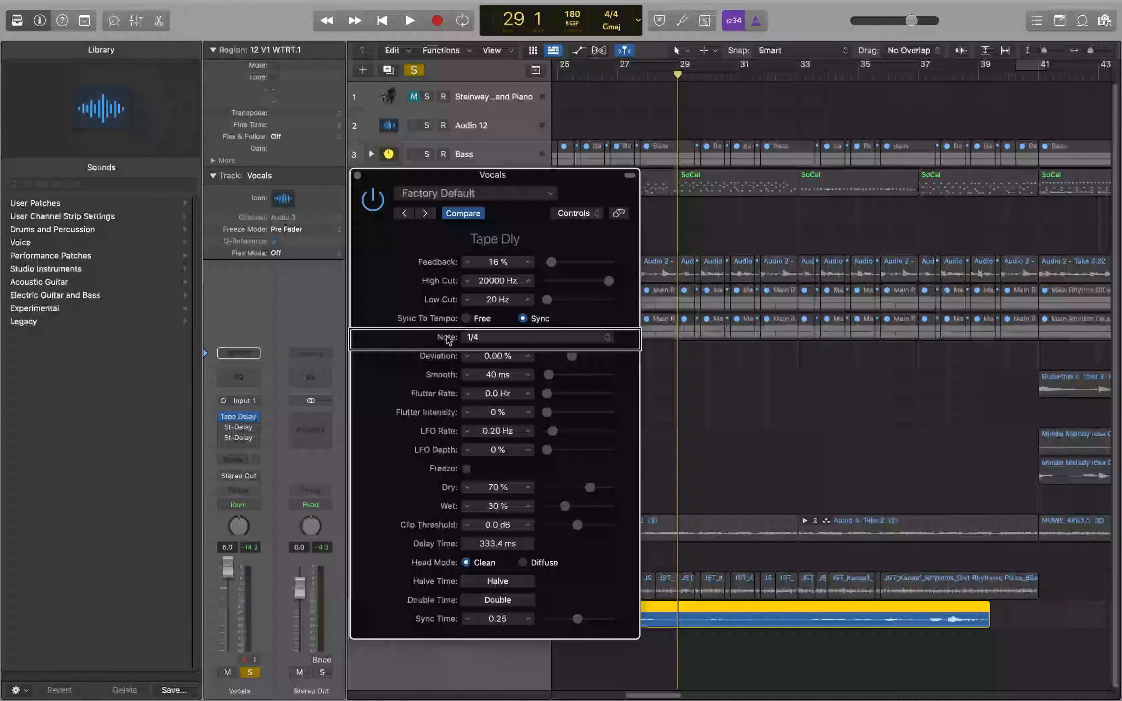
key("s")
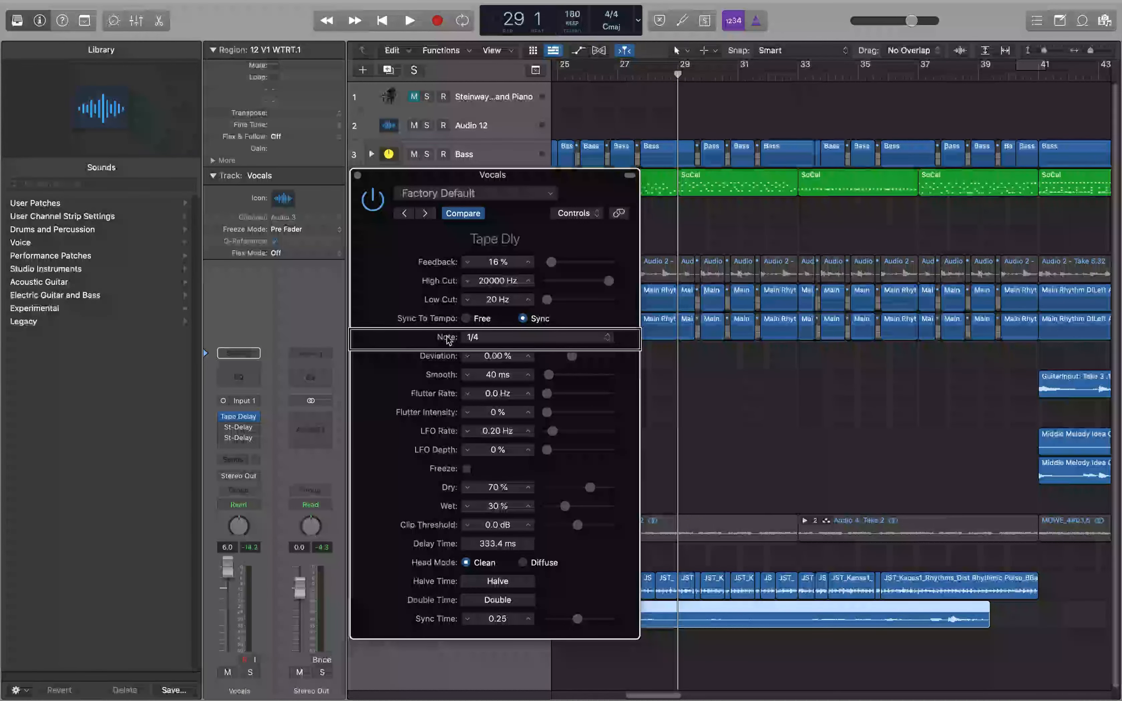
key("space")
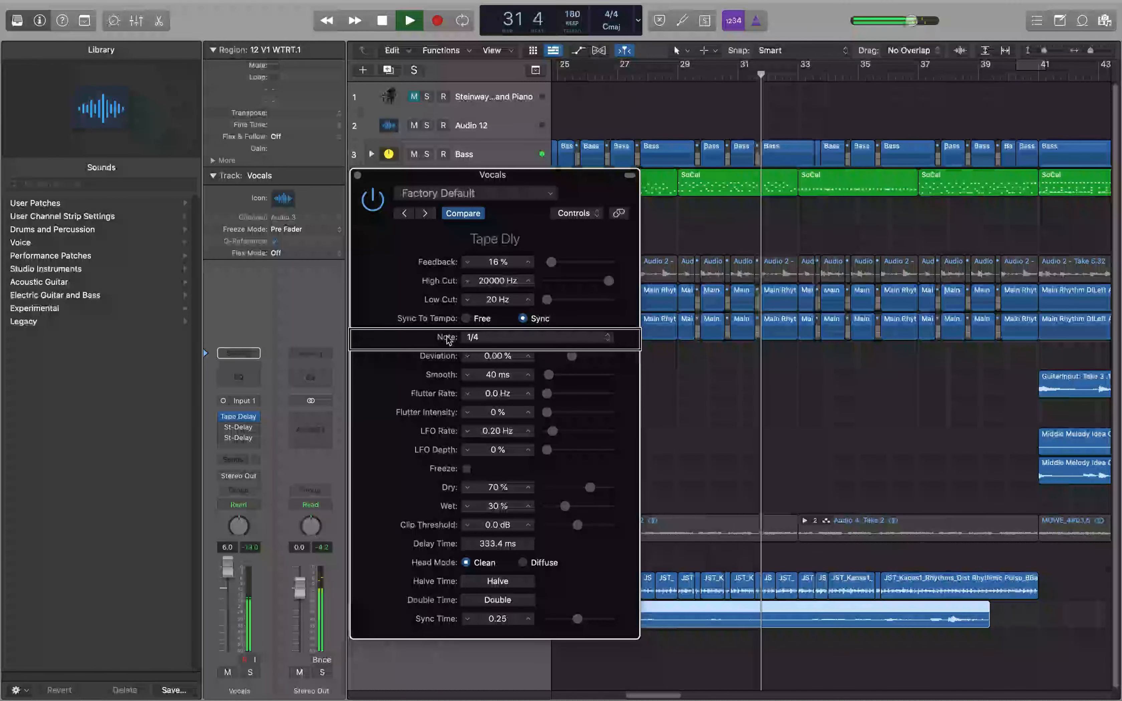
key("space")
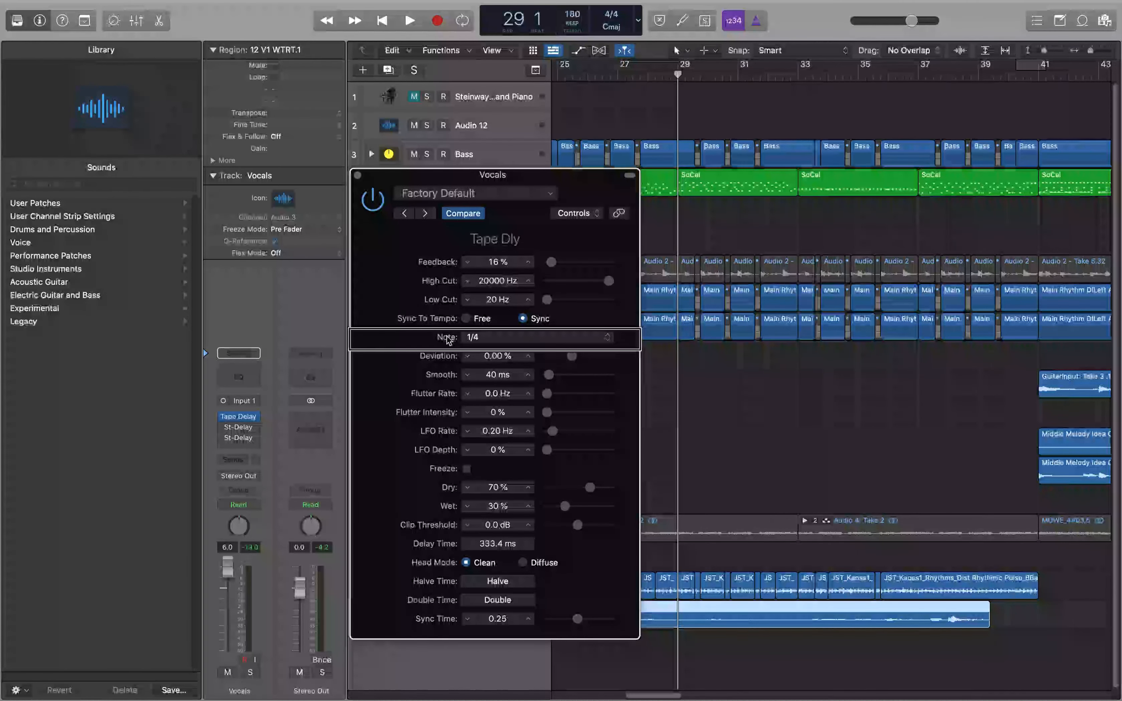
- Set the delay note value to 1/8 and play the full mix from bar 29
left_click(491, 337)
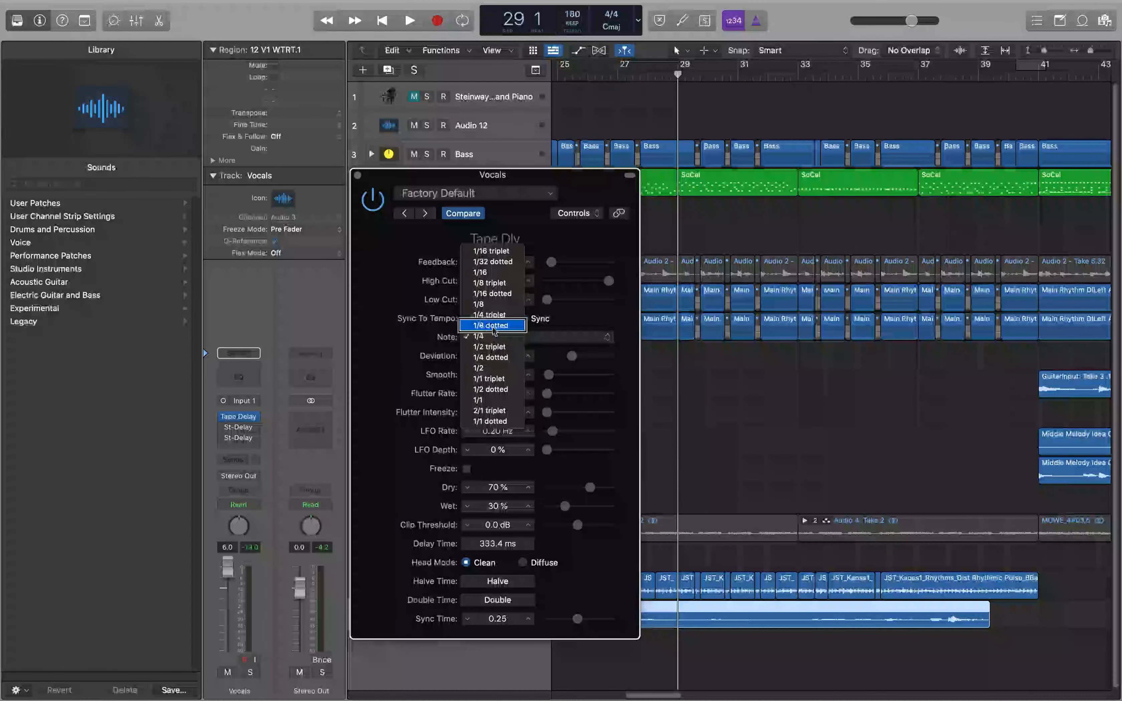
left_click(482, 304)
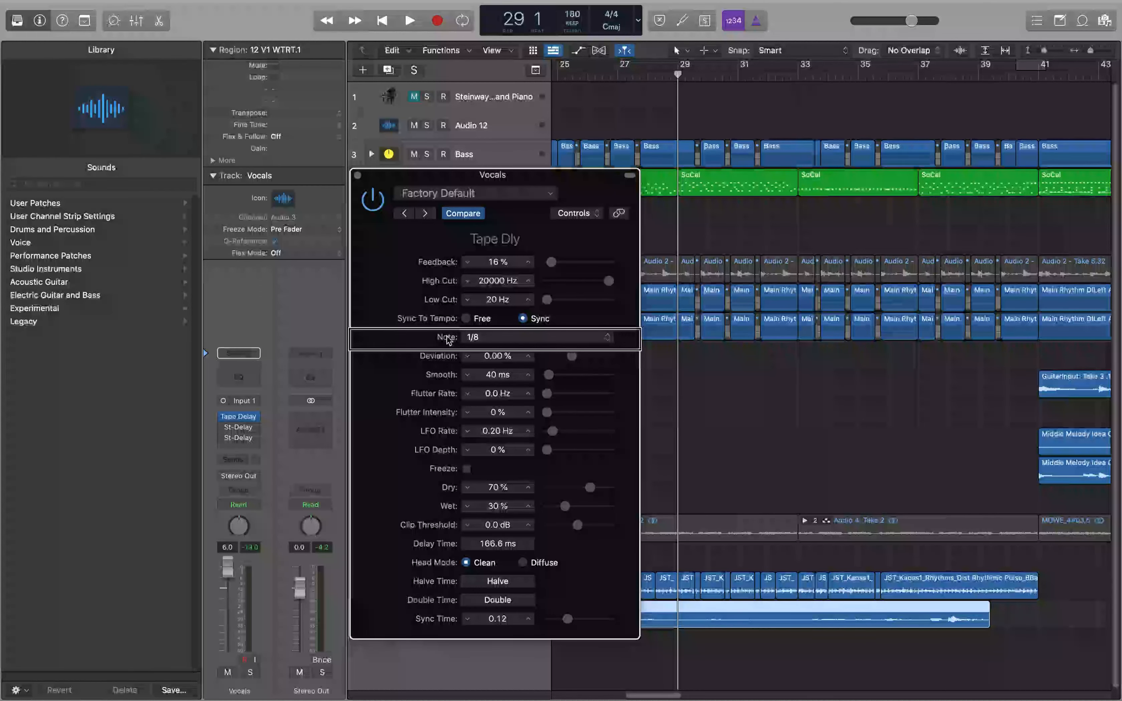
key("space")
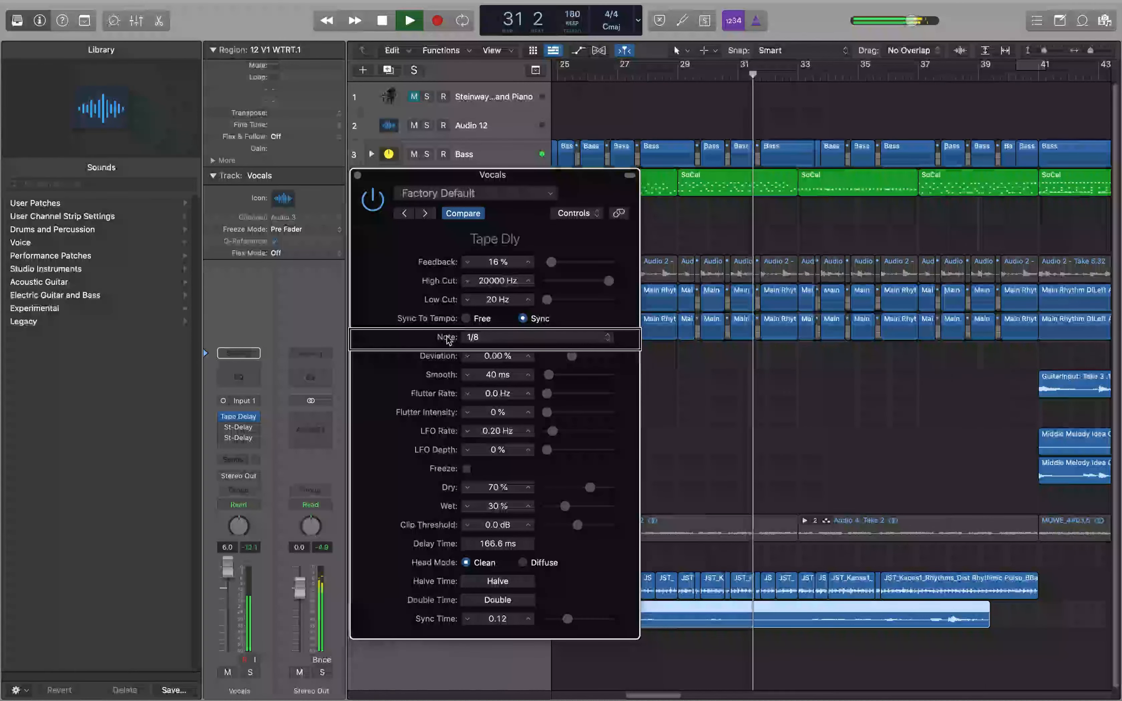
key("space")
- Set the delay note value to 1/16 and play the full mix from bar 29
left_click(447, 337)
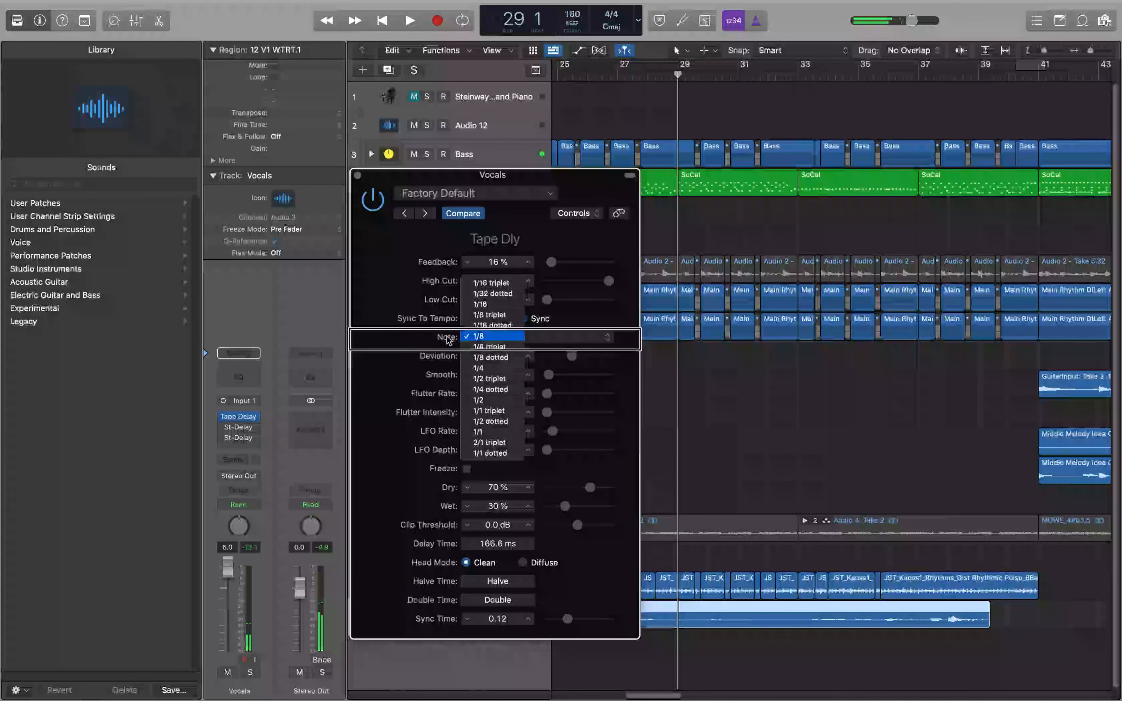
left_click(493, 305)
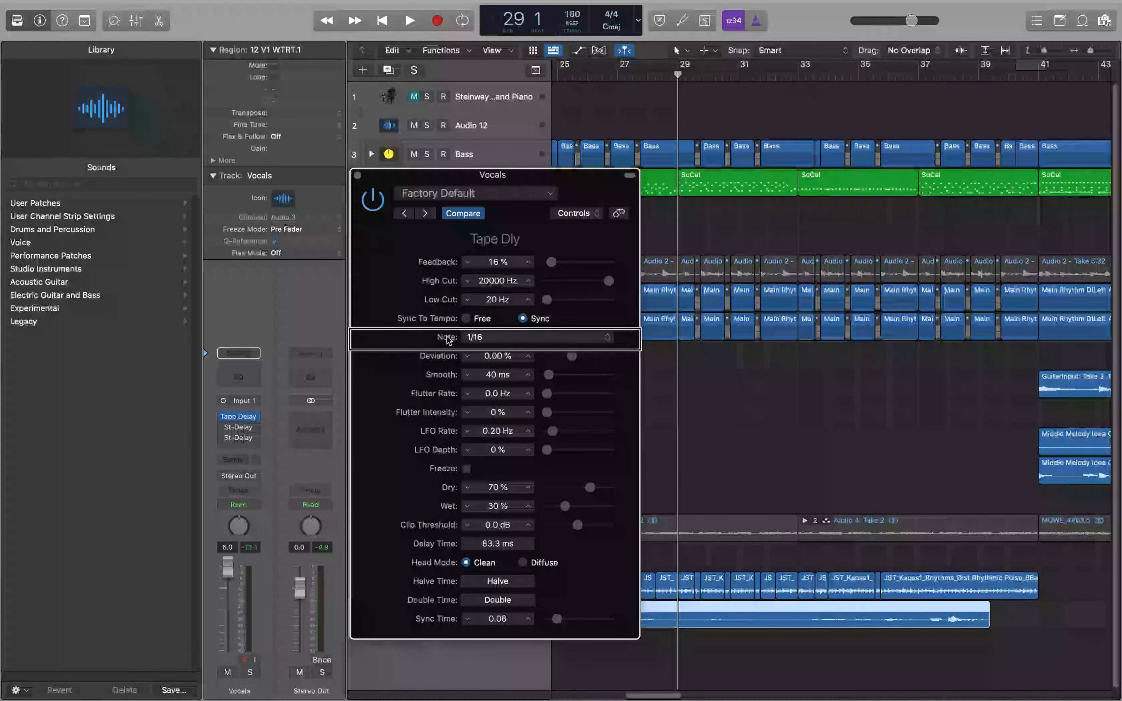
key("space")
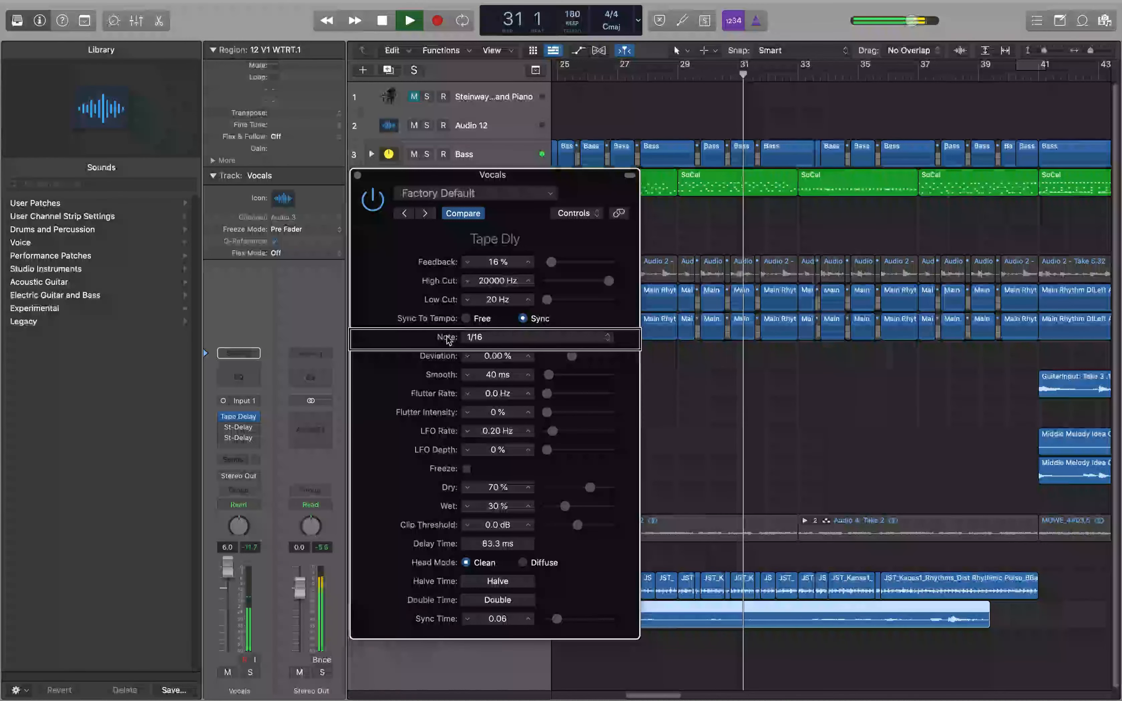
key("space")
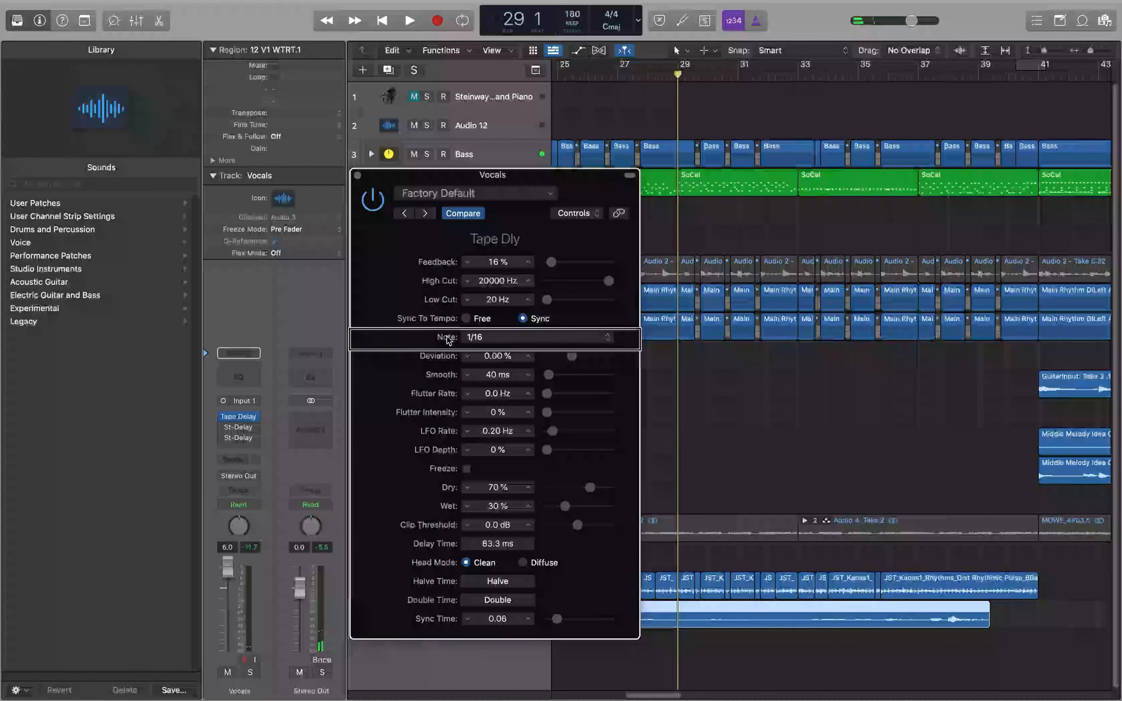
- Solo the Vocals track and play it from bar 29 with the 1/16 delay note value
key("s")
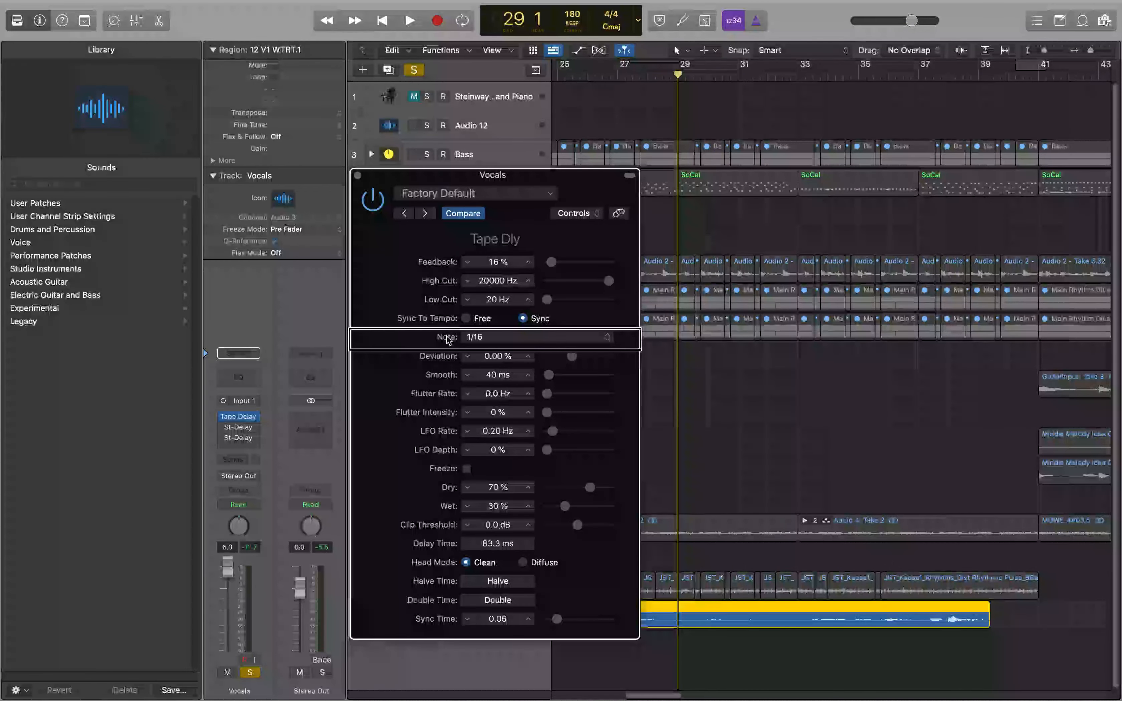
key("space")
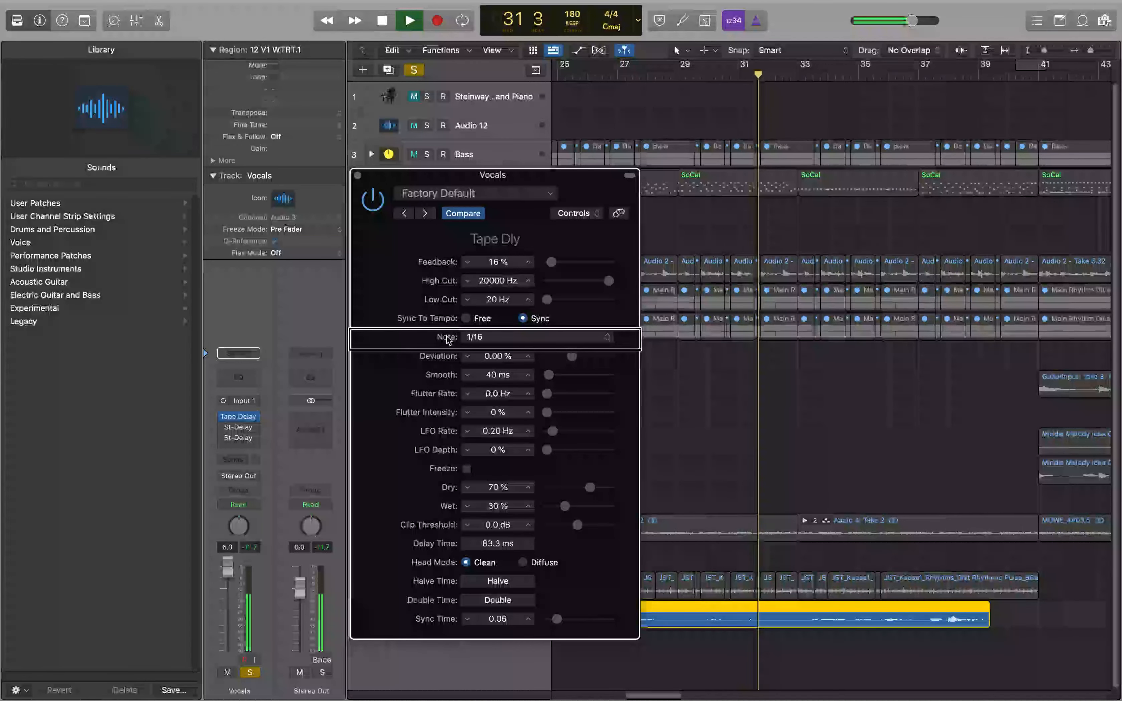
key("space")
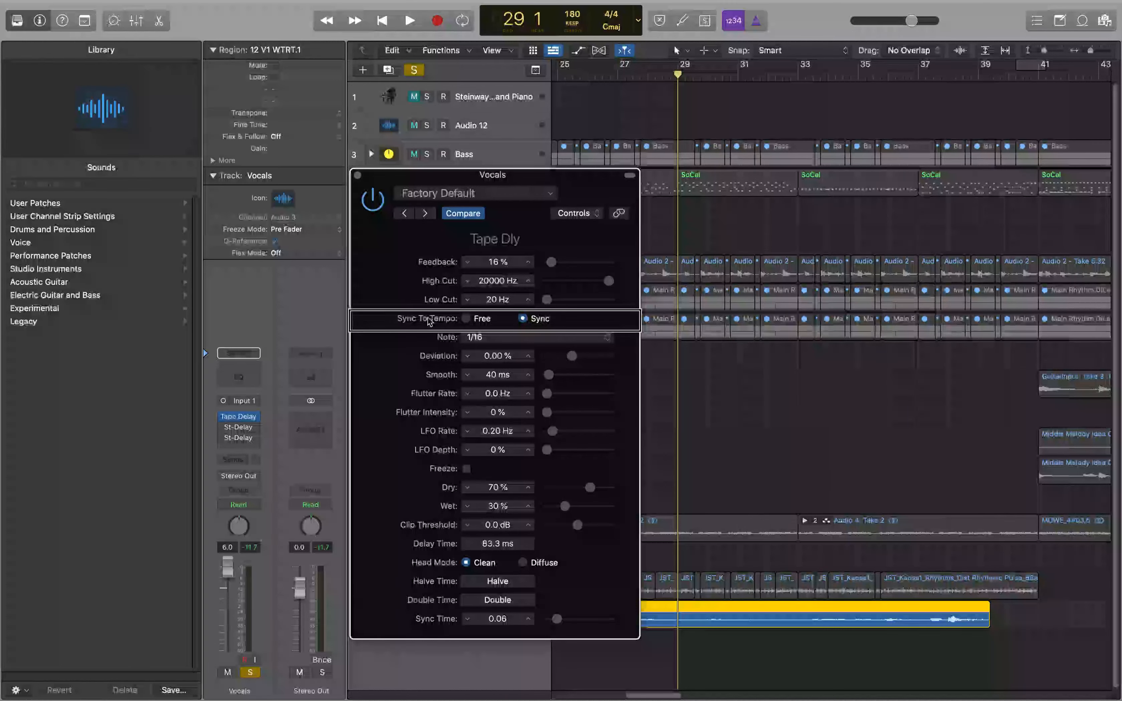
- Switch the delay's tempo sync to Free, raise the delay time to about 252 ms, and play the soloed Vocals
left_click(467, 318)
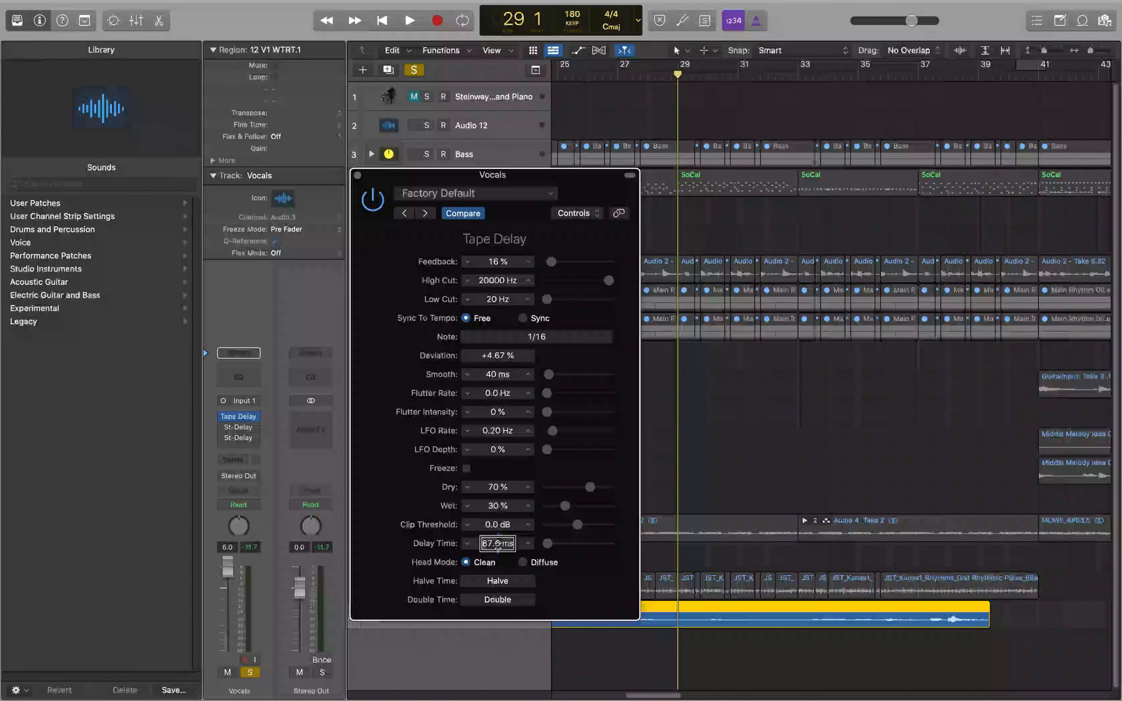
left_click_drag(498, 548, 498, 548)
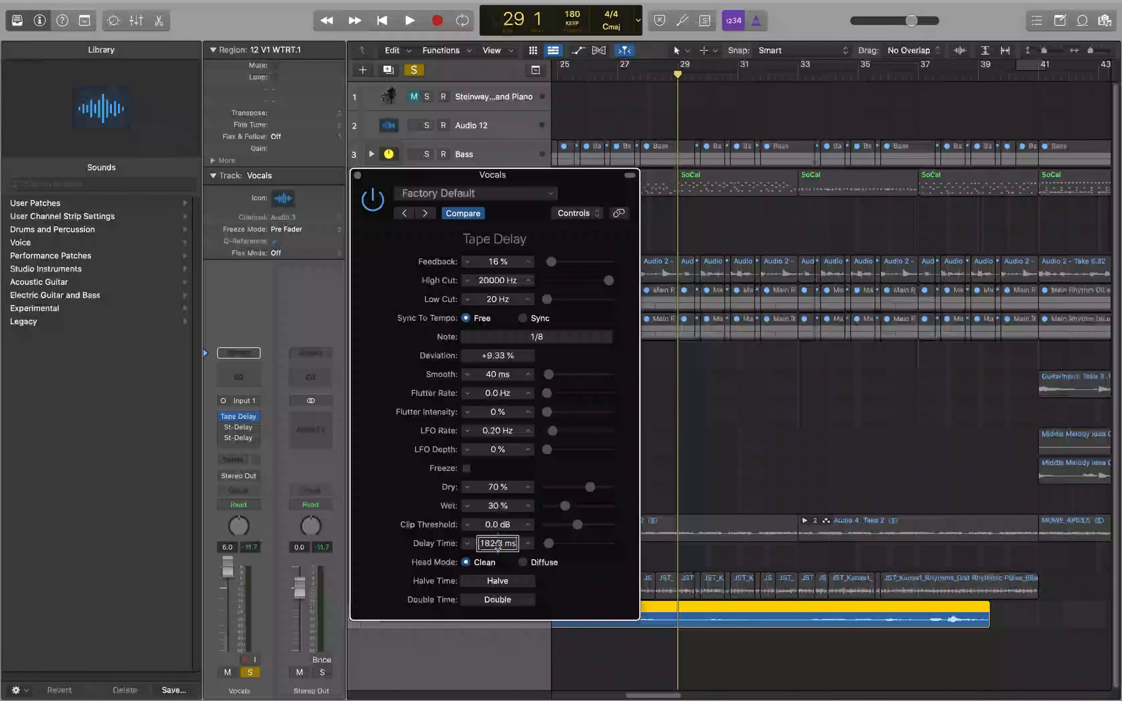
key("space")
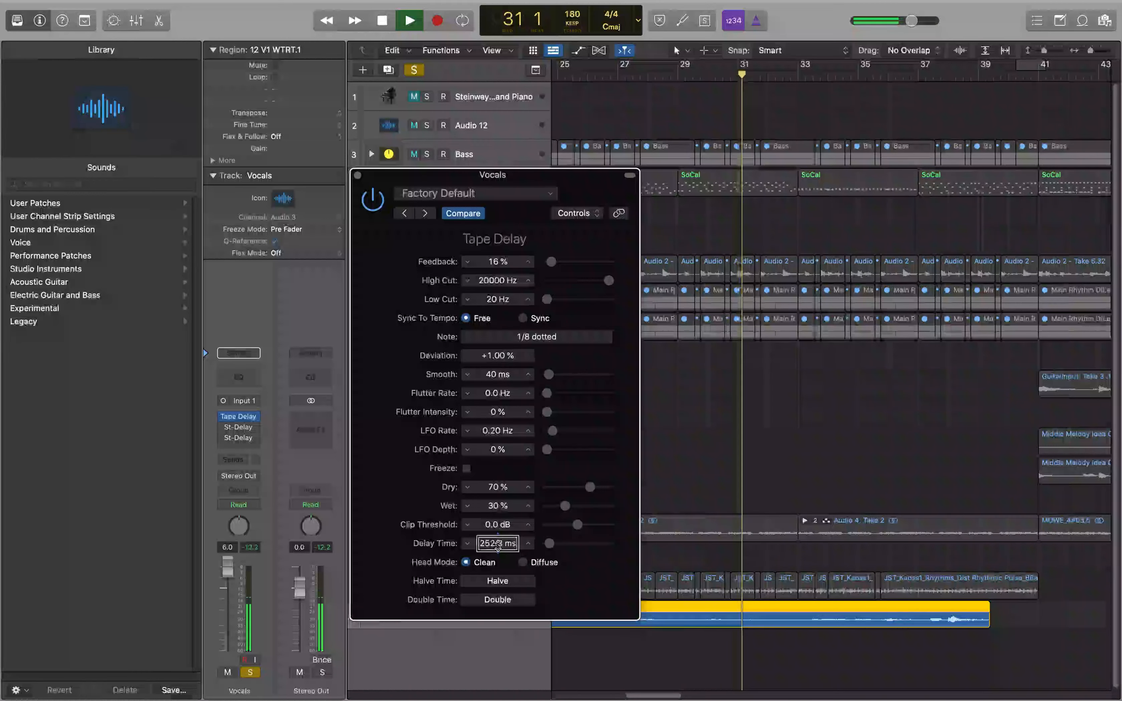
key("space")
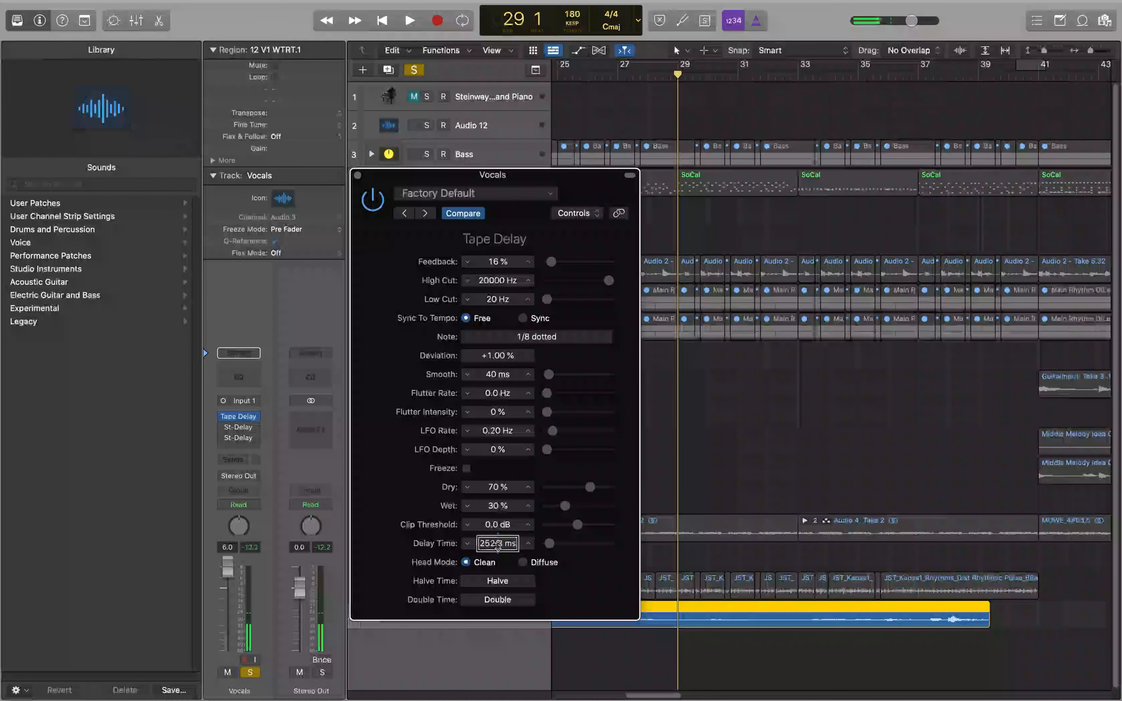
- Raise the delay time to about 645 ms and play the soloed Vocals from bar 29
left_click_drag(498, 544, 498, 528)
scroll(498, 544, "up", 10)
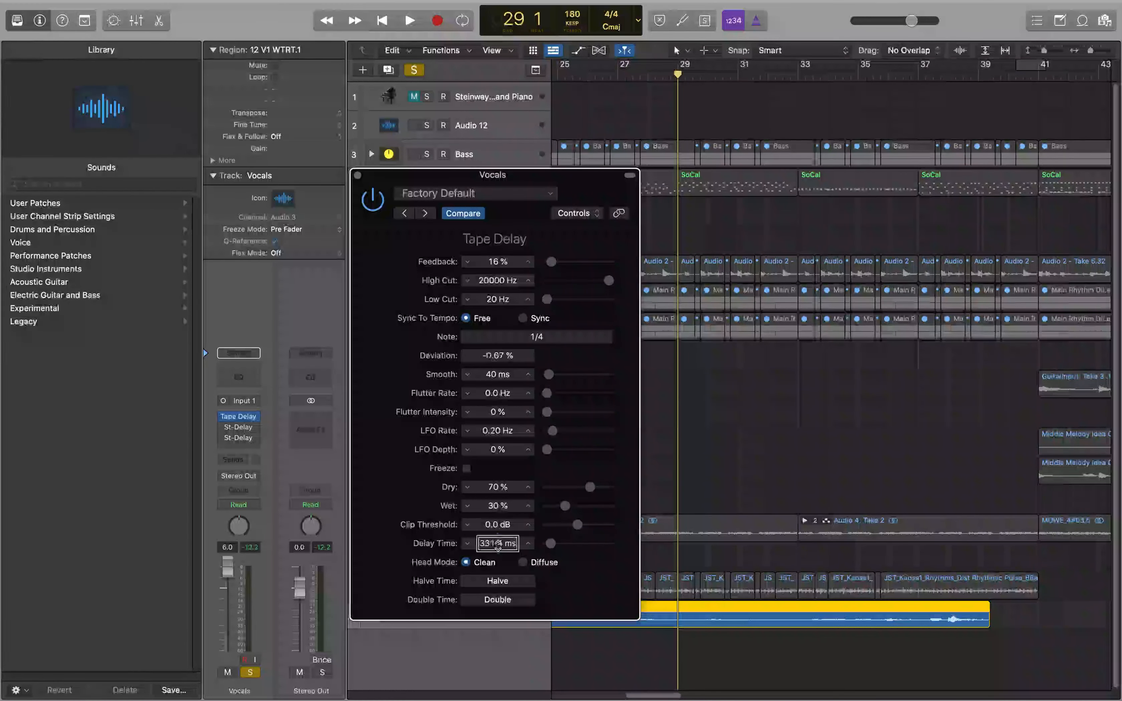
scroll(498, 544, "up", 15)
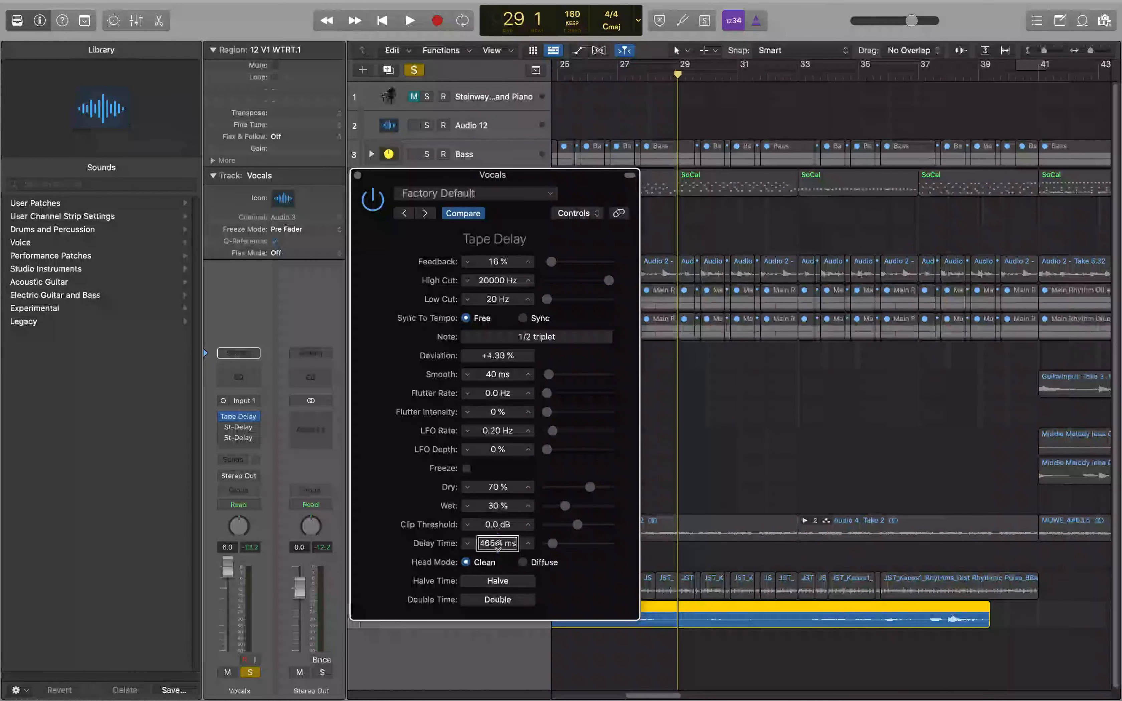
scroll(498, 544, "up", 15)
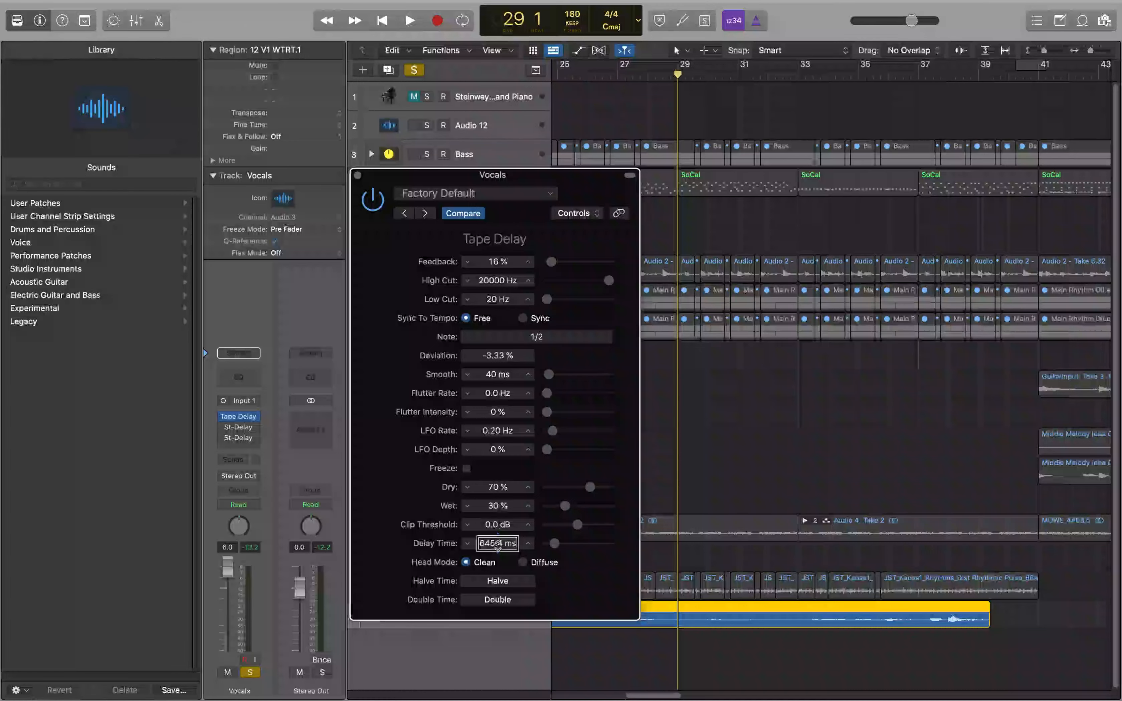
key("space")
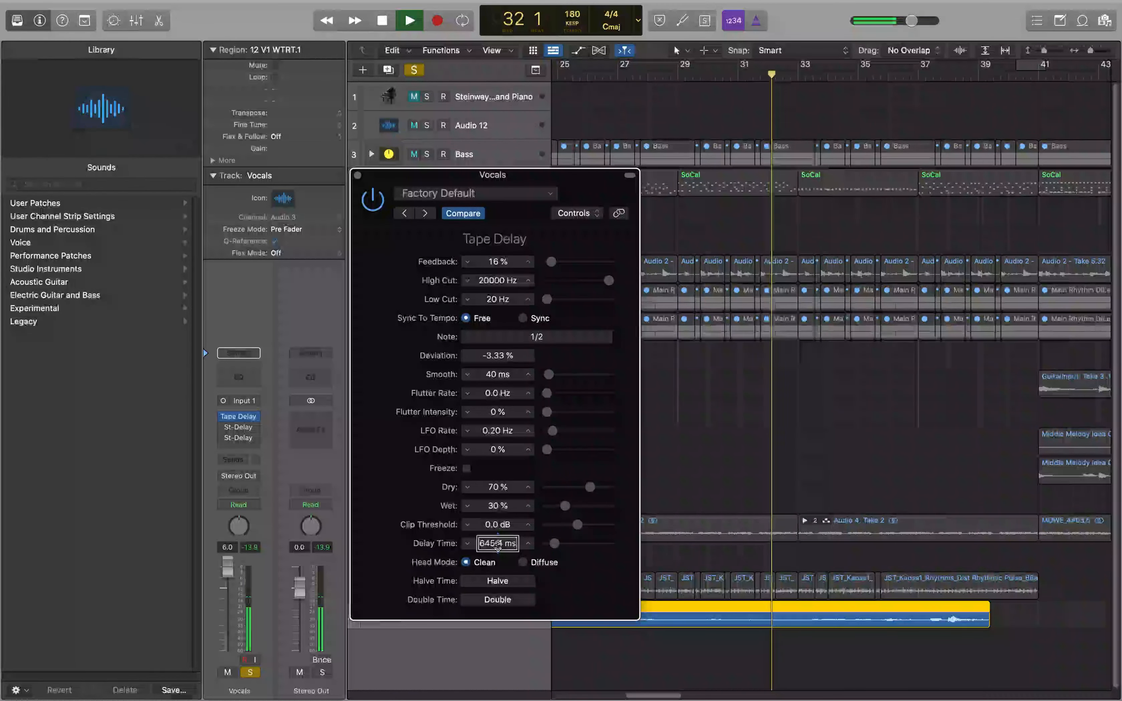
key("space")
- Raise the delay time to 1102.5 ms and play the soloed Vocals from bar 29
scroll(497, 543, "up", 8)
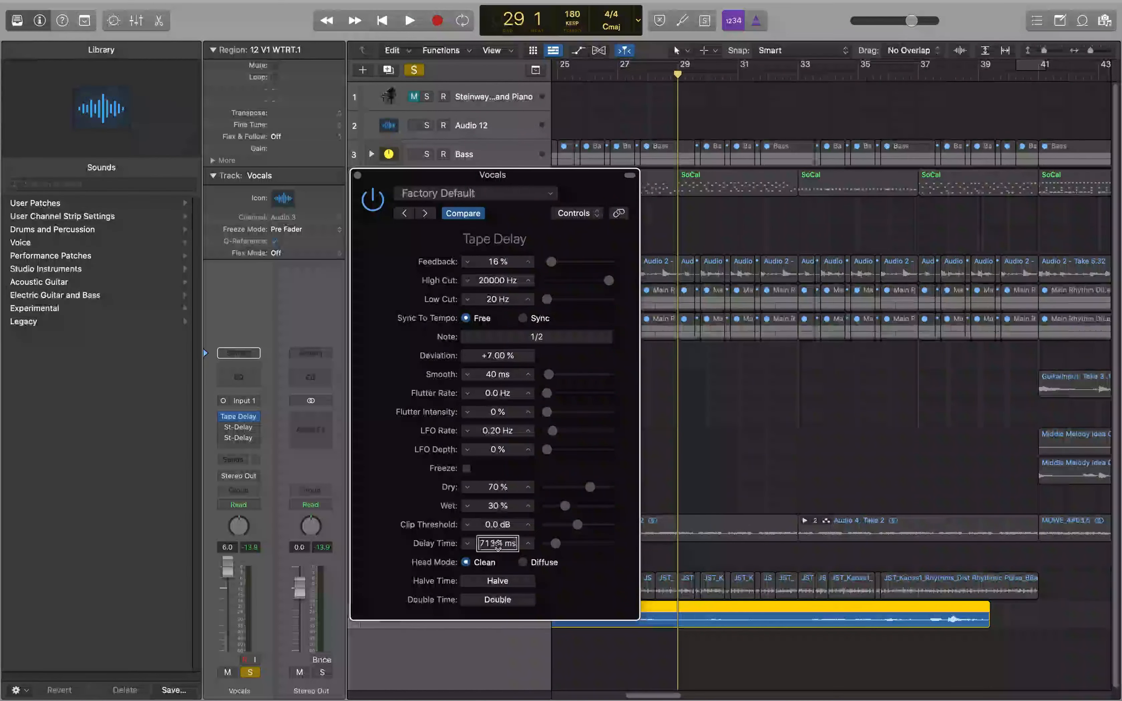
scroll(498, 547, "up", 4)
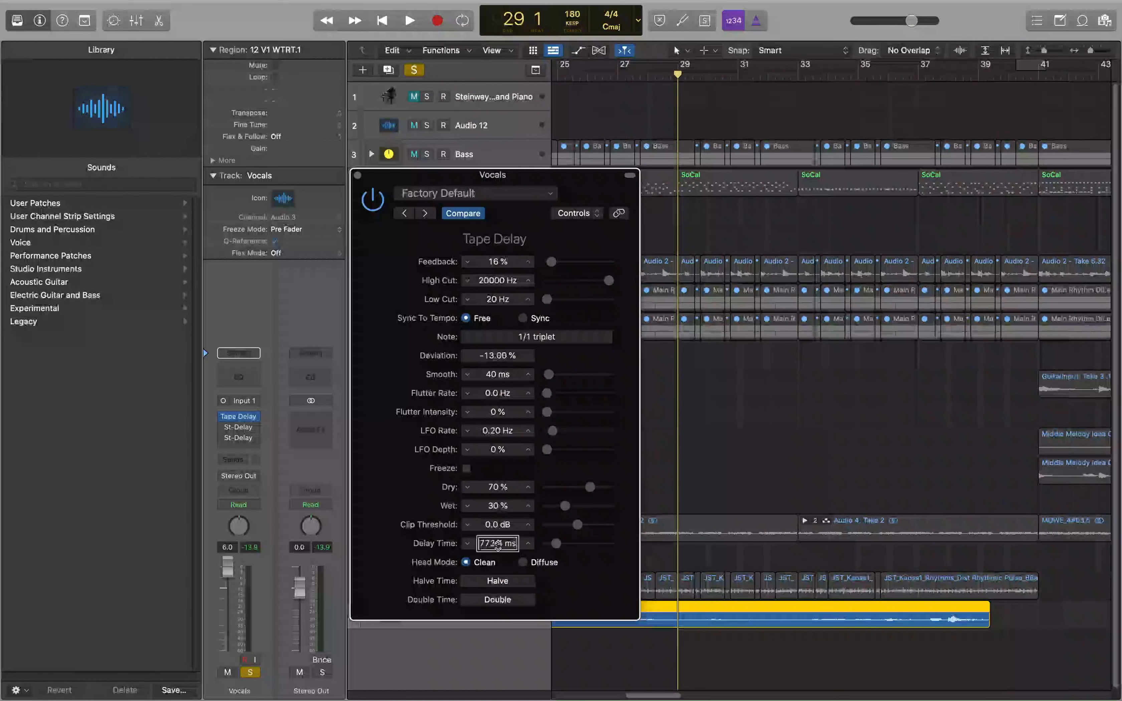
scroll(498, 546, "up", 5)
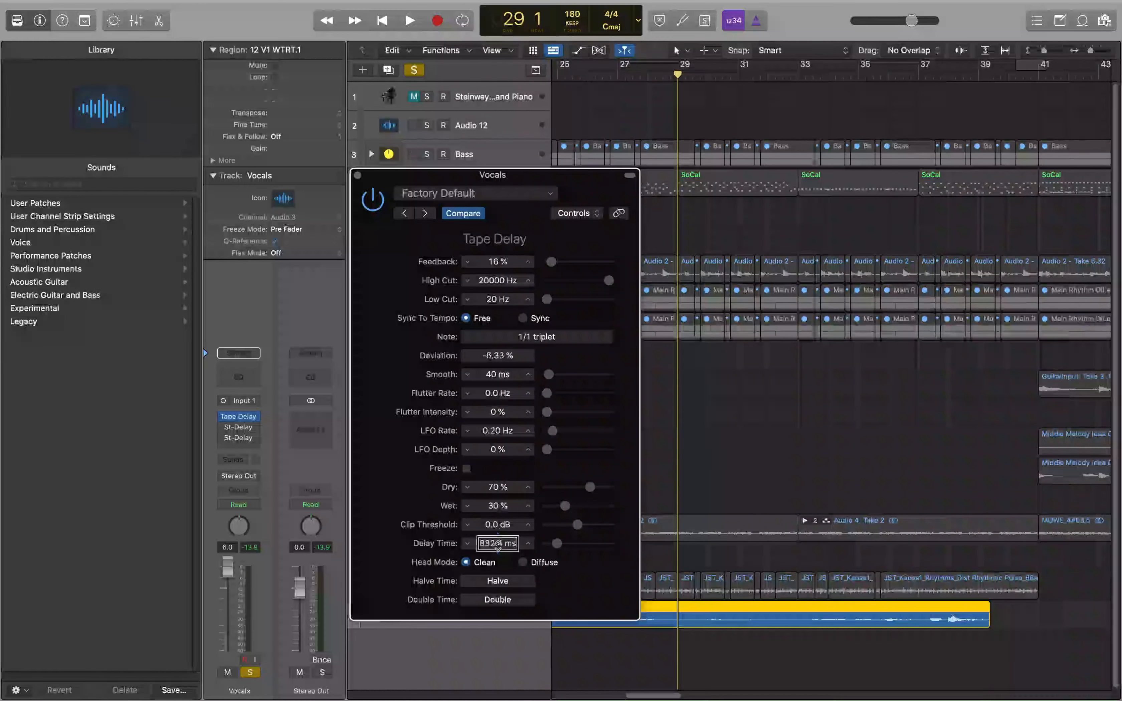
scroll(498, 543, "up", 15)
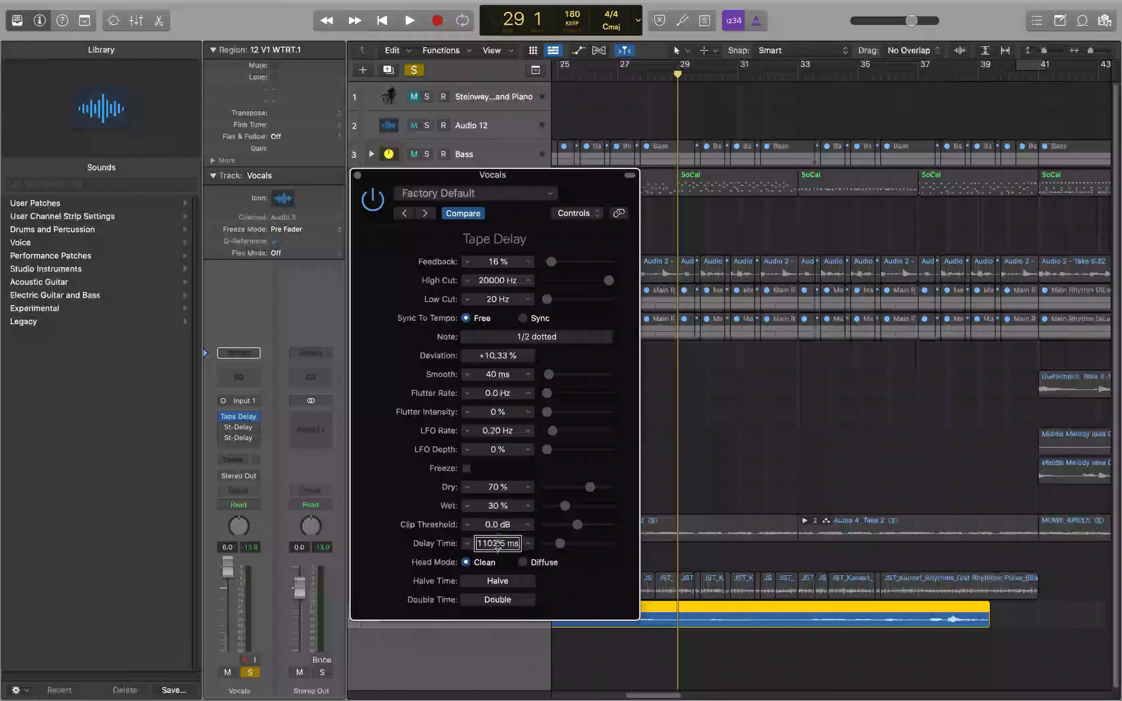
key("space")
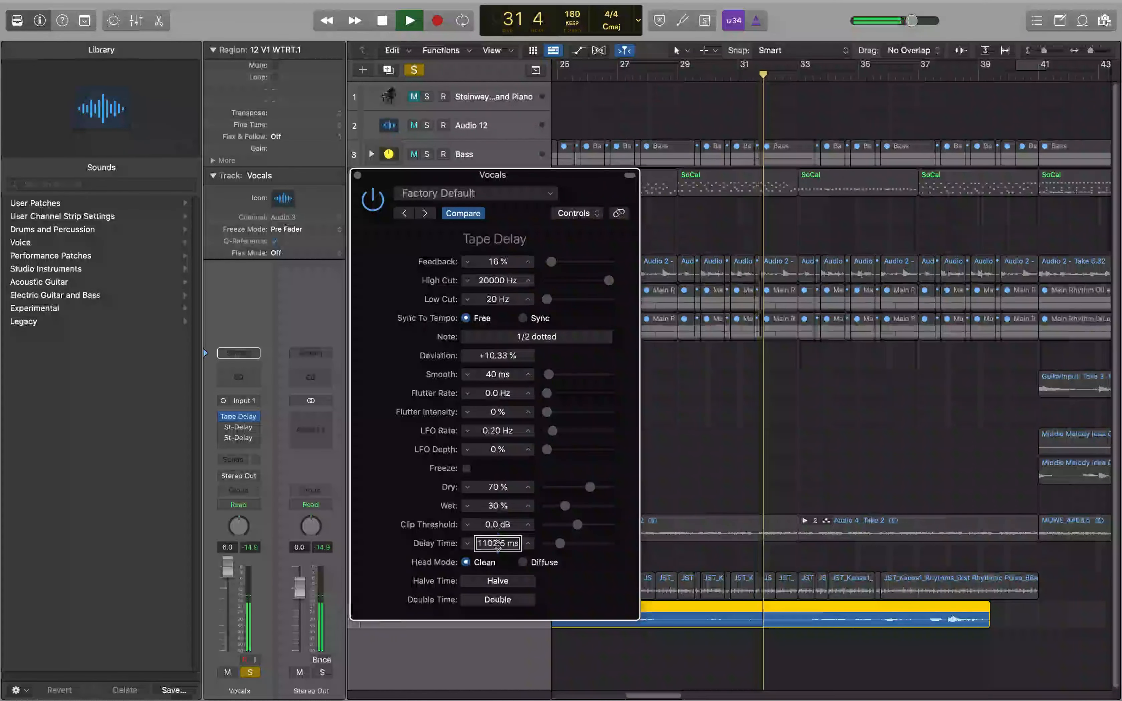
key("space")
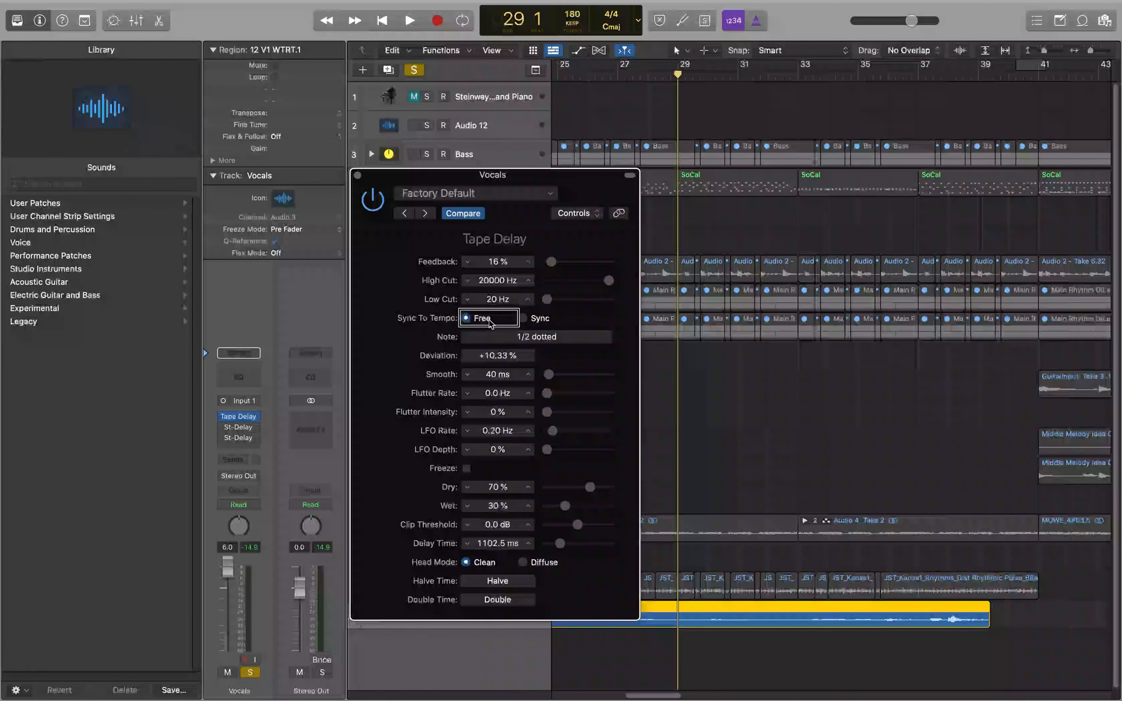
- Switch the delay back to Sync and play the soloed Vocals with the 1/2 dotted note value
left_click(547, 322)
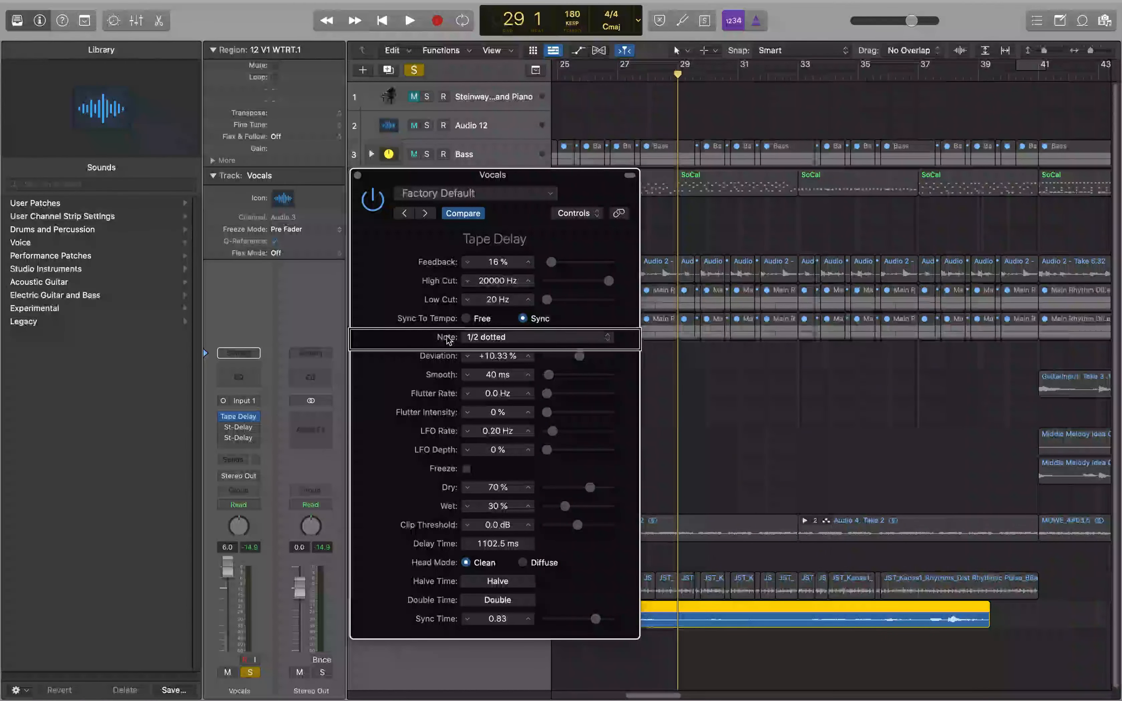
key("space")
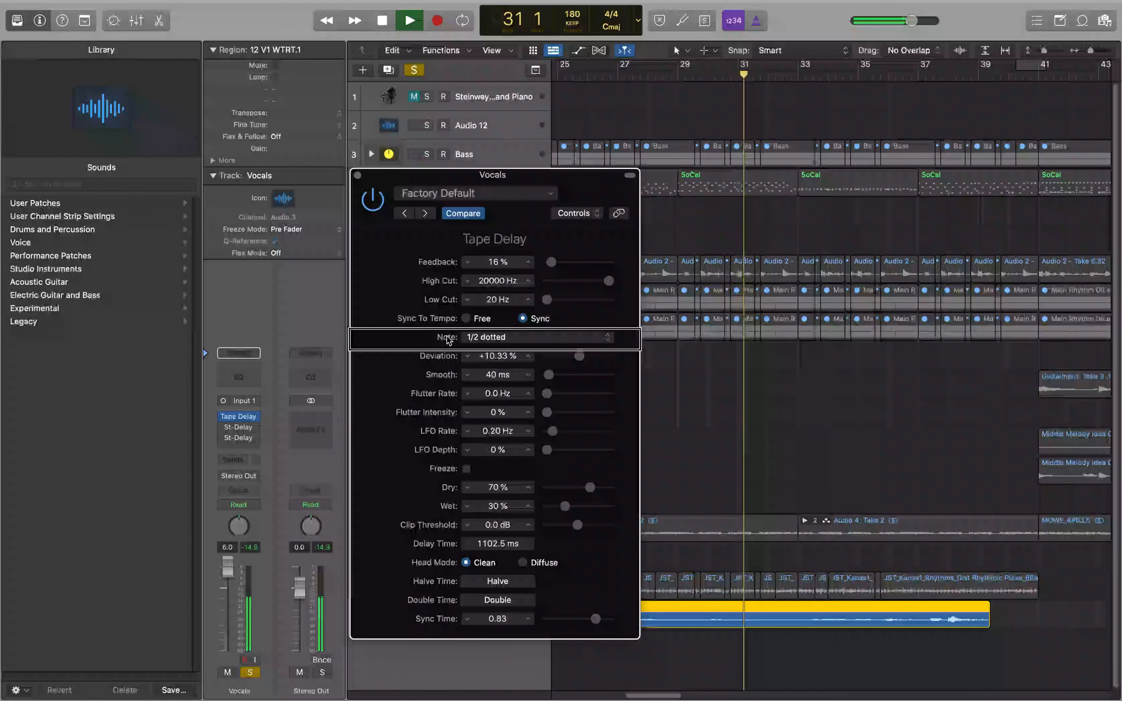
key("space")
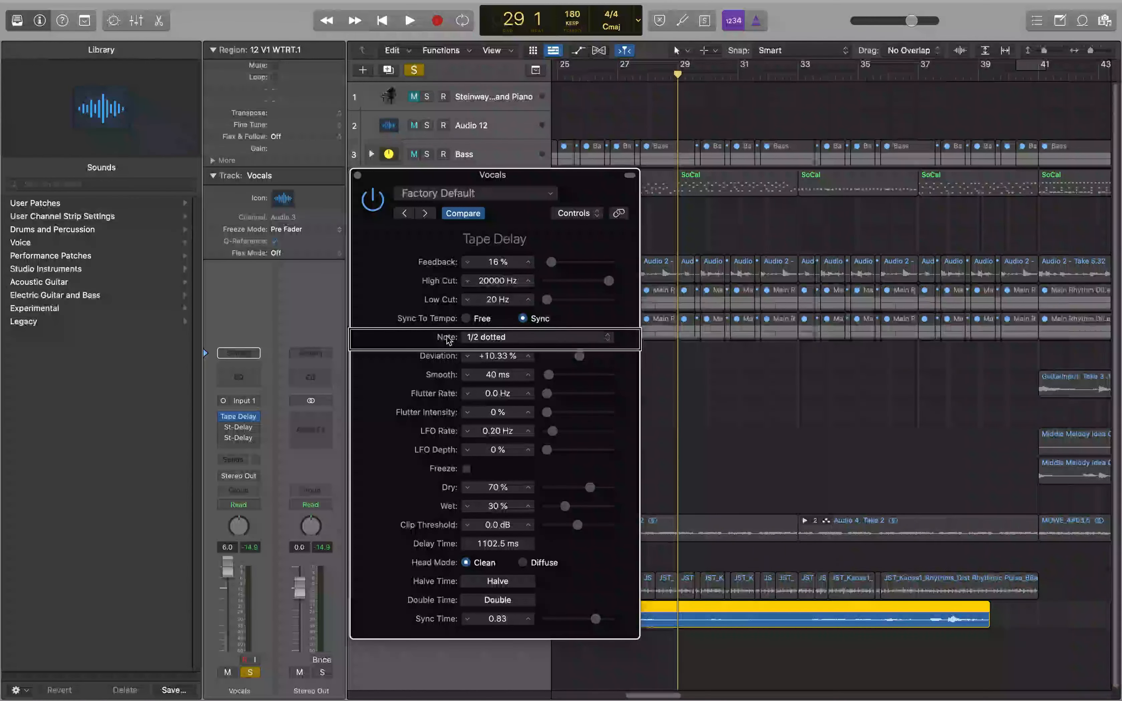
- Set the delay note value to 1/8 dotted and play the soloed Vocals from bar 29
left_click(448, 340)
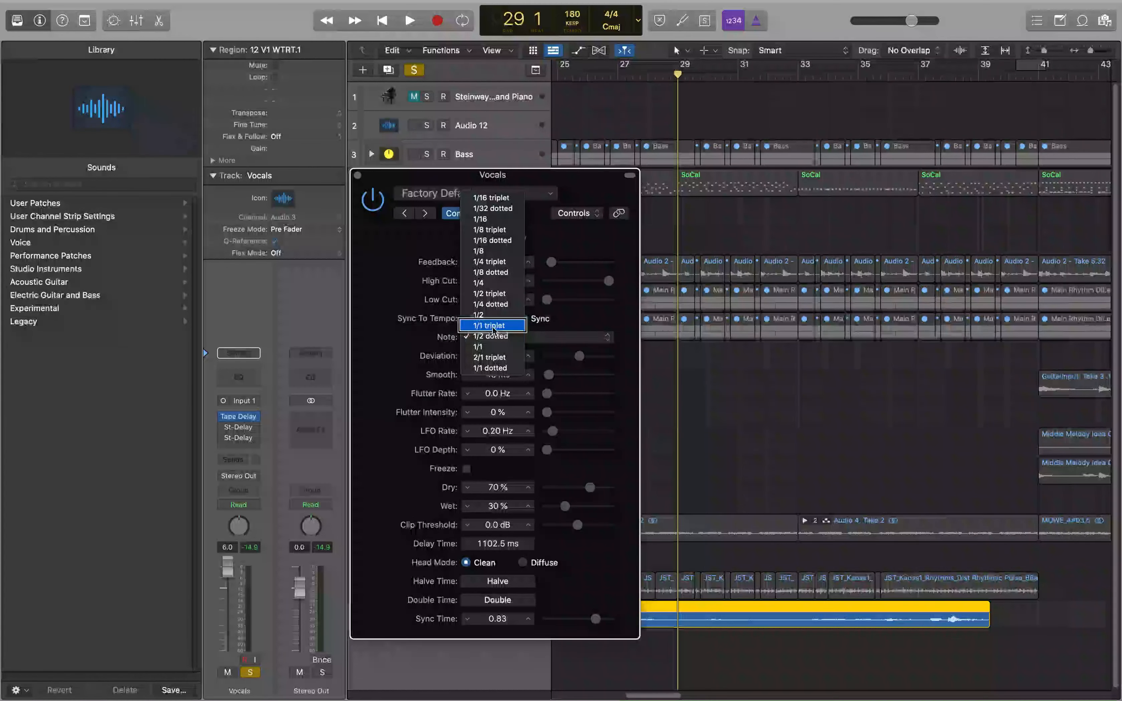
left_click(493, 273)
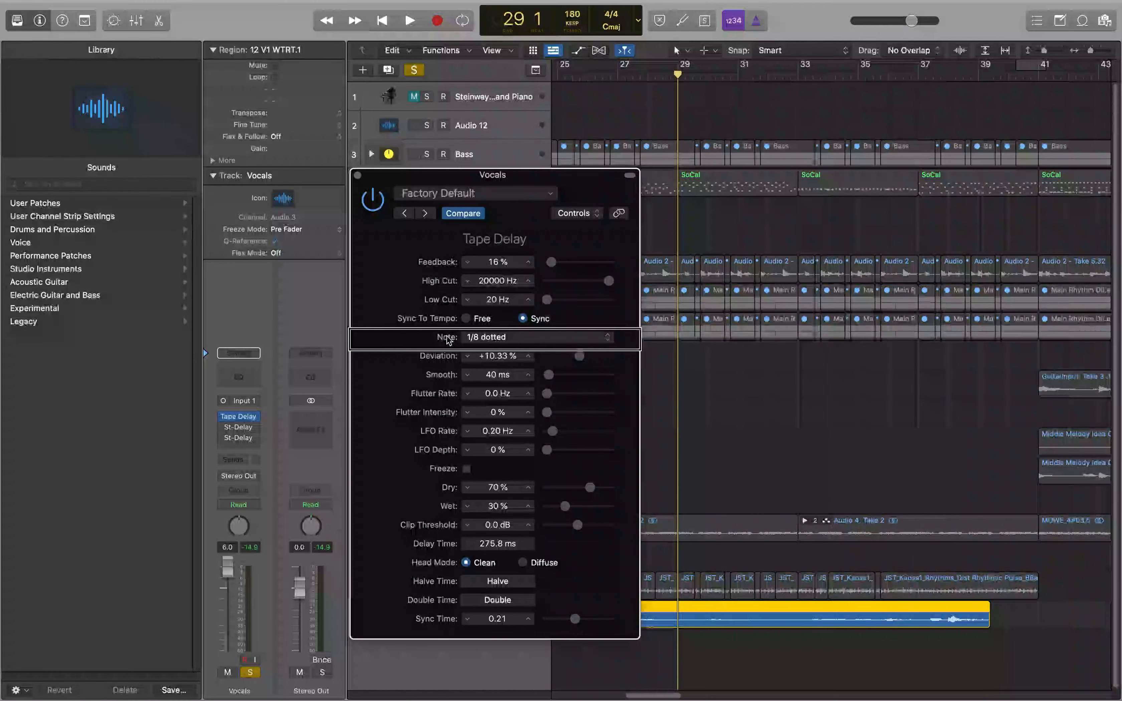
key("space")
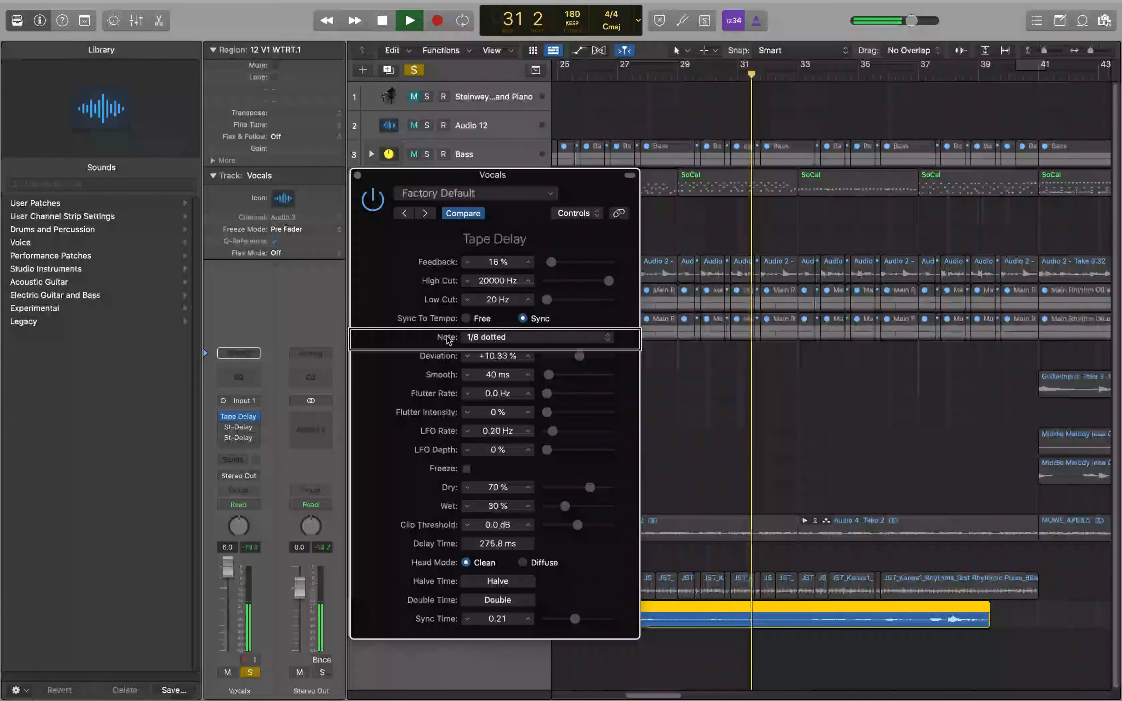
key("space")
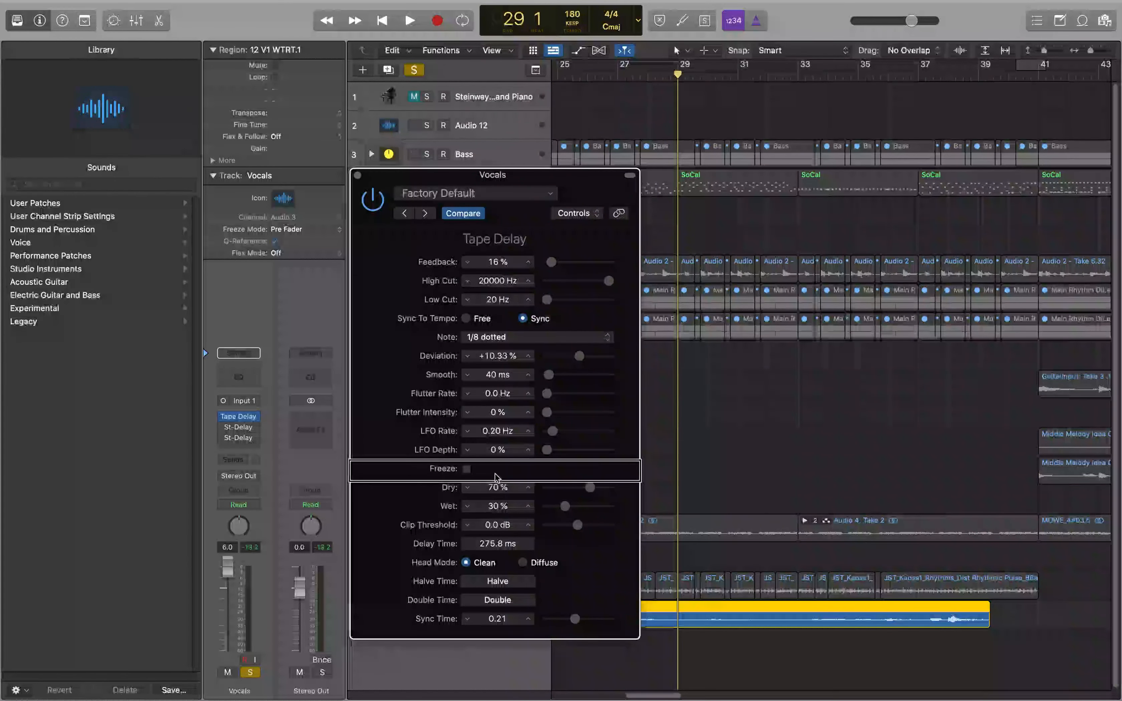
- Play the soloed Vocals from bar 29, turn on Freeze during playback, and stop
key("space")
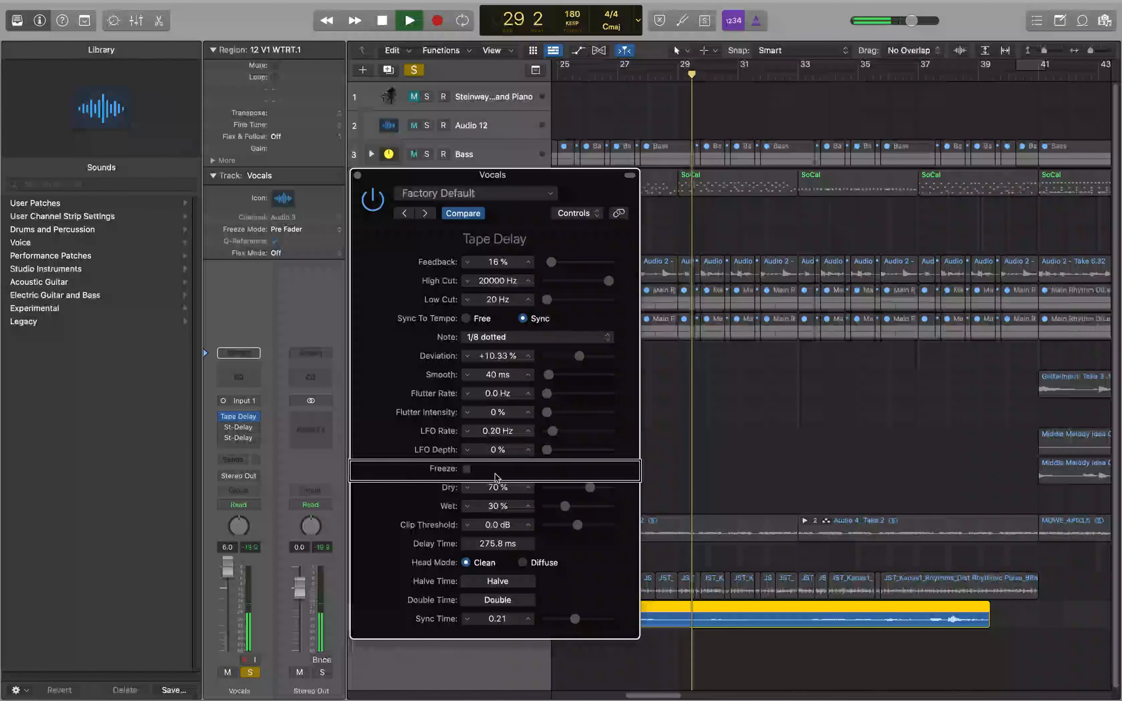
key("ctrl+alt+space")
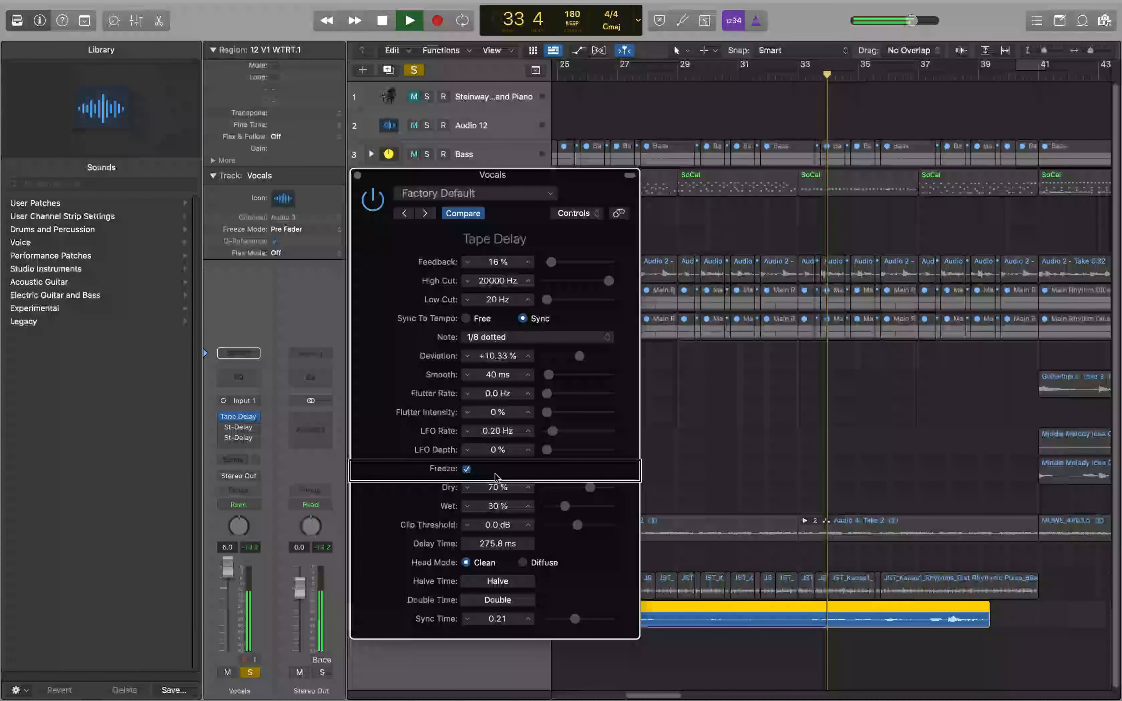
key("space")
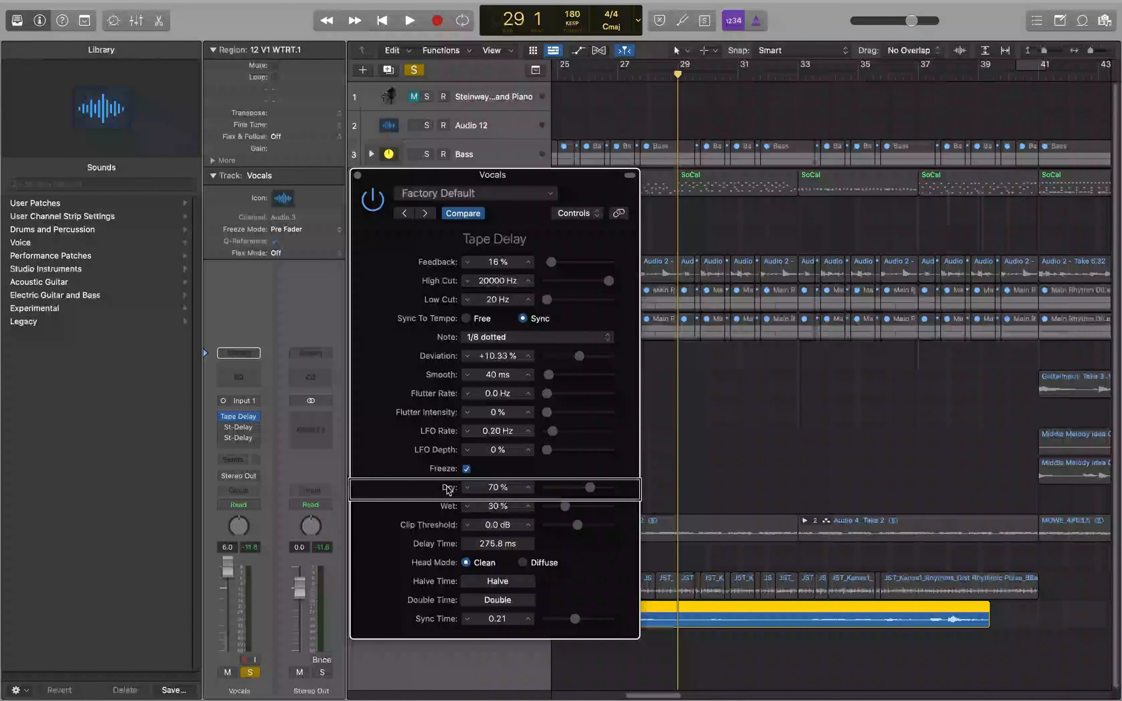
- Set the delay's Dry level to 100% and play the soloed Vocals from bar 29
left_click_drag(497, 488, 498, 488)
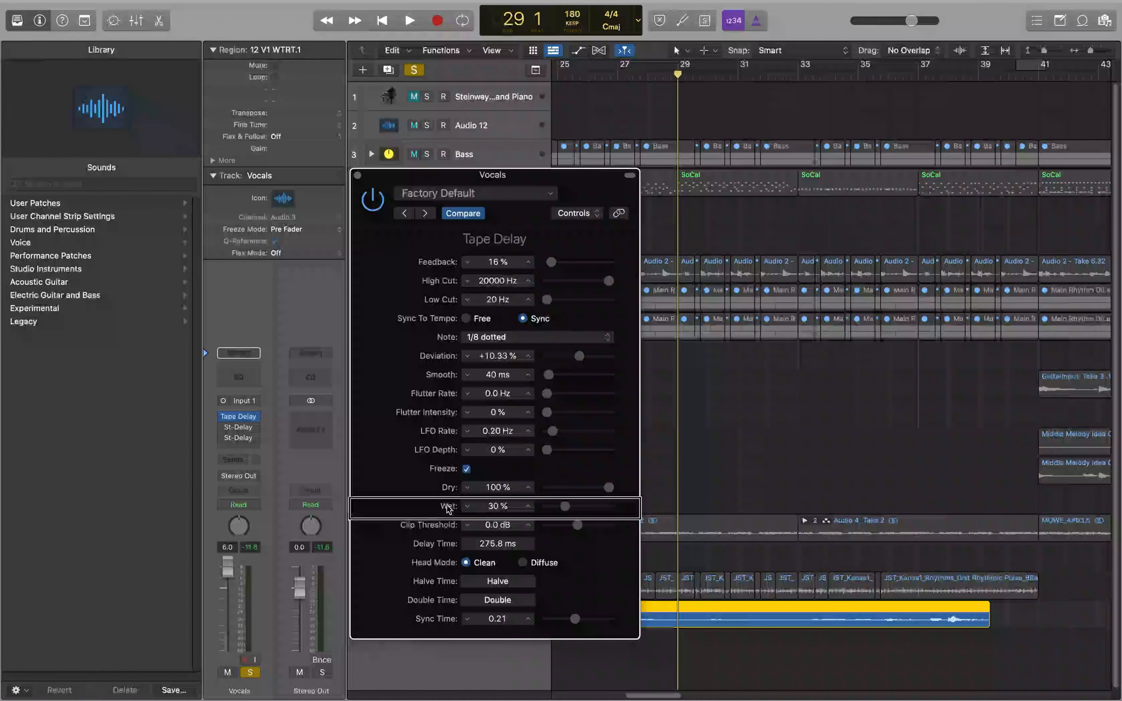
key("space")
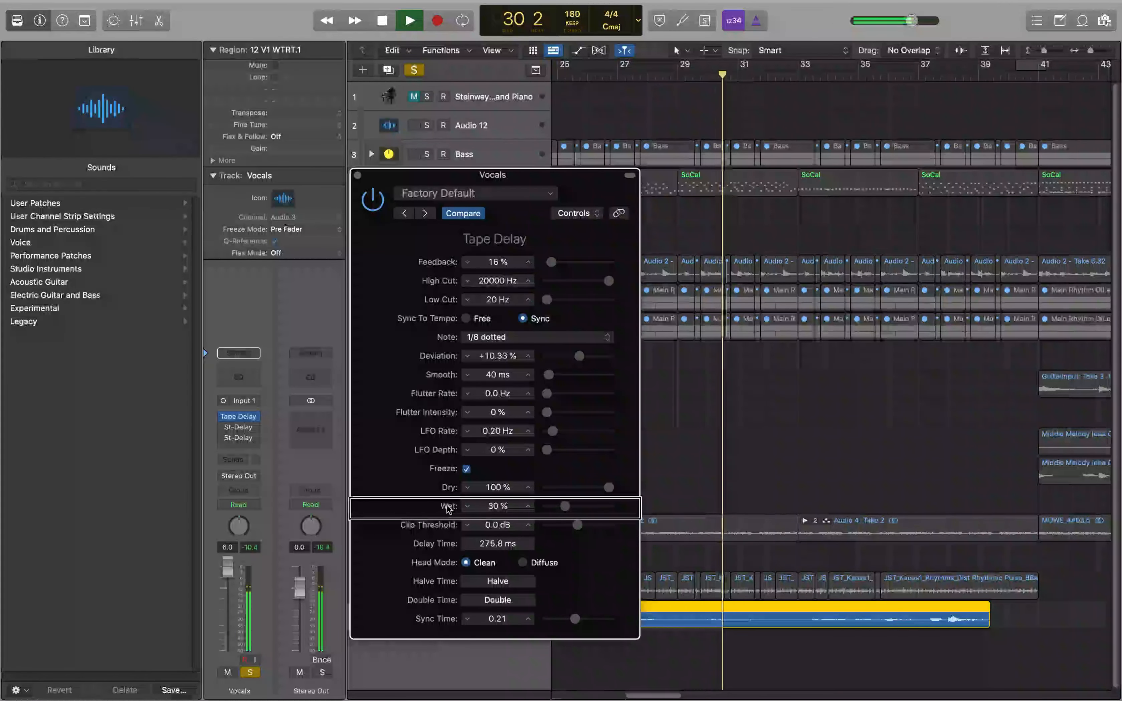
key("space")
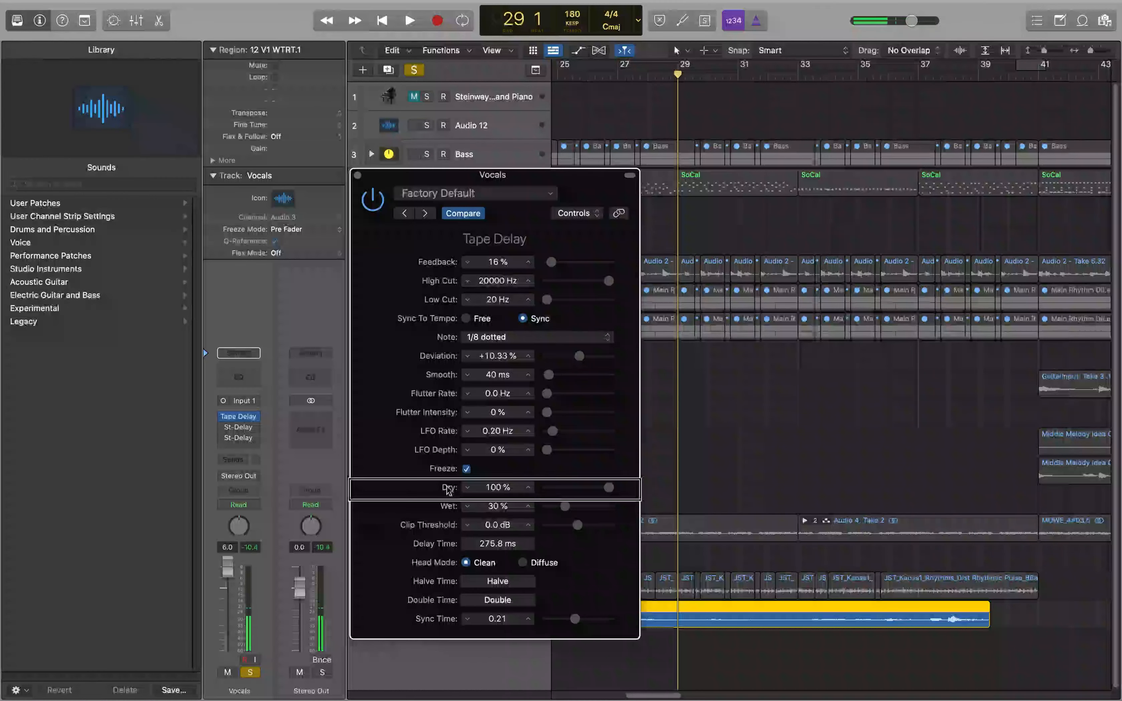
- Turn off Freeze and play the soloed Vocals again from bar 29
left_click(496, 475)
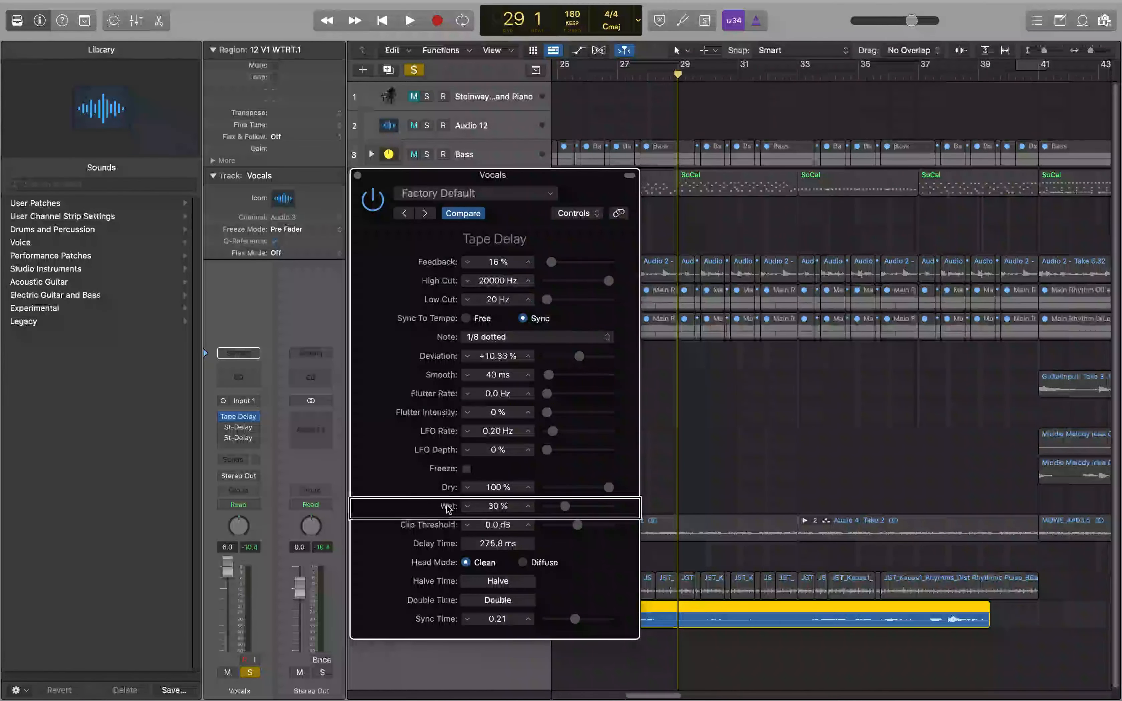
key("space")
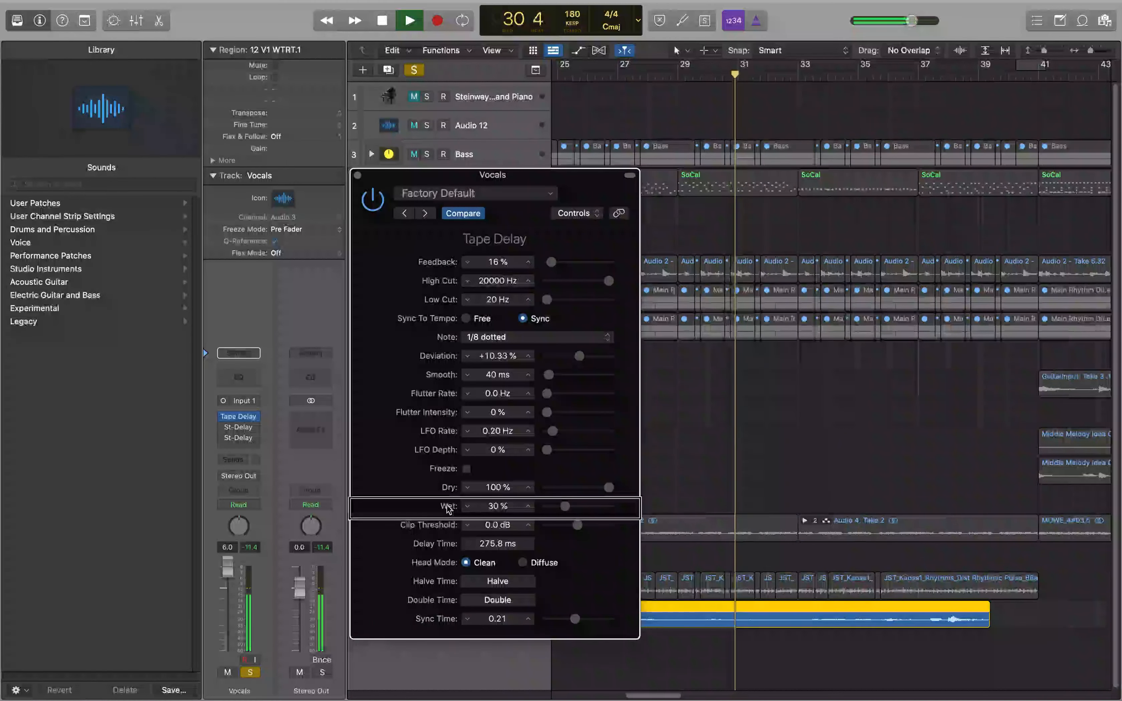
key("space")
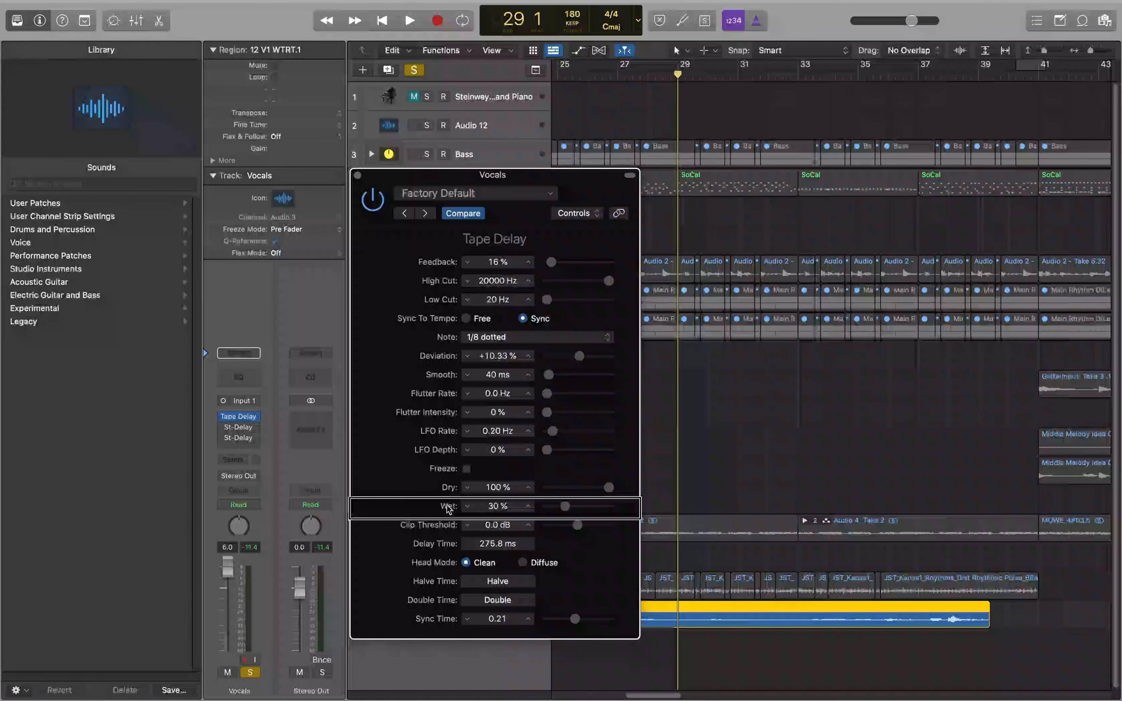
- Set the delay's Wet level to 50%
double_click(497, 506)
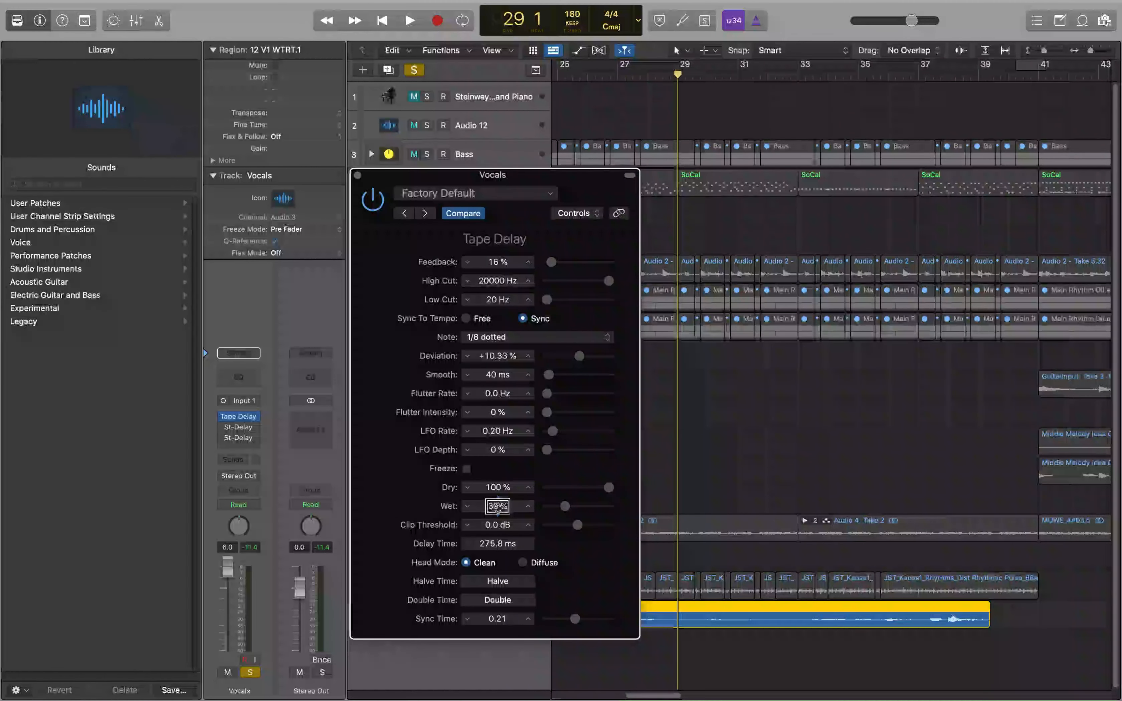
type("50")
key("Return")
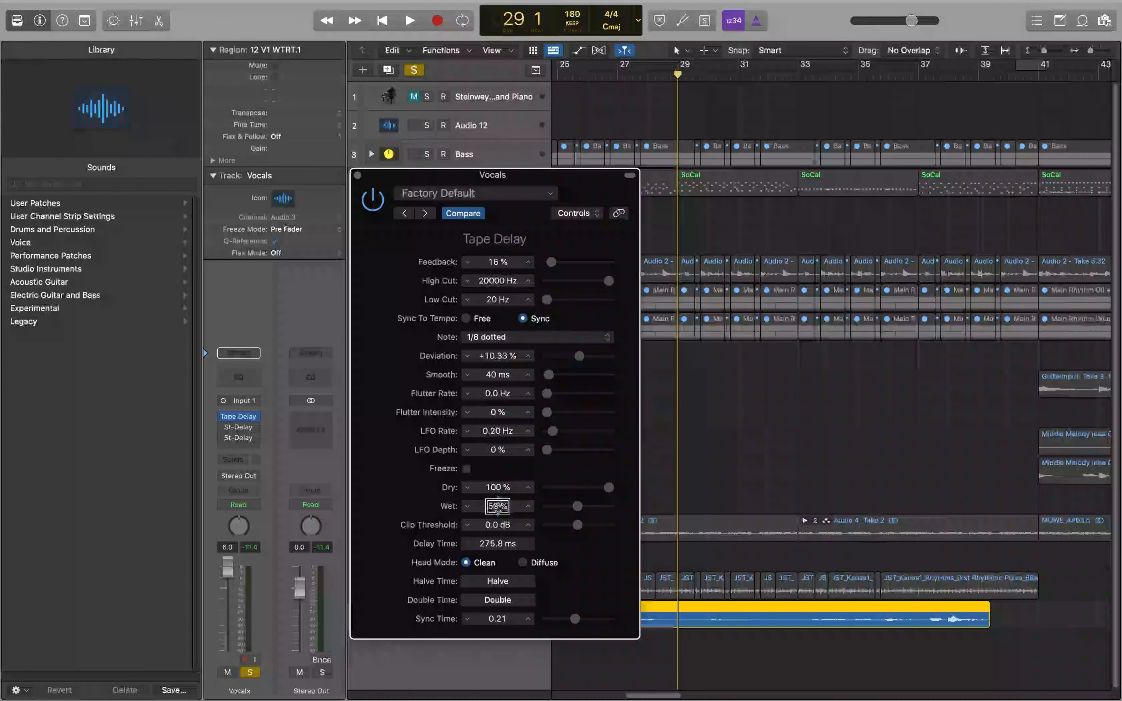
- Play the soloed Vocals from bar 29 and lower the delay's Wet level to 10%
key("space")
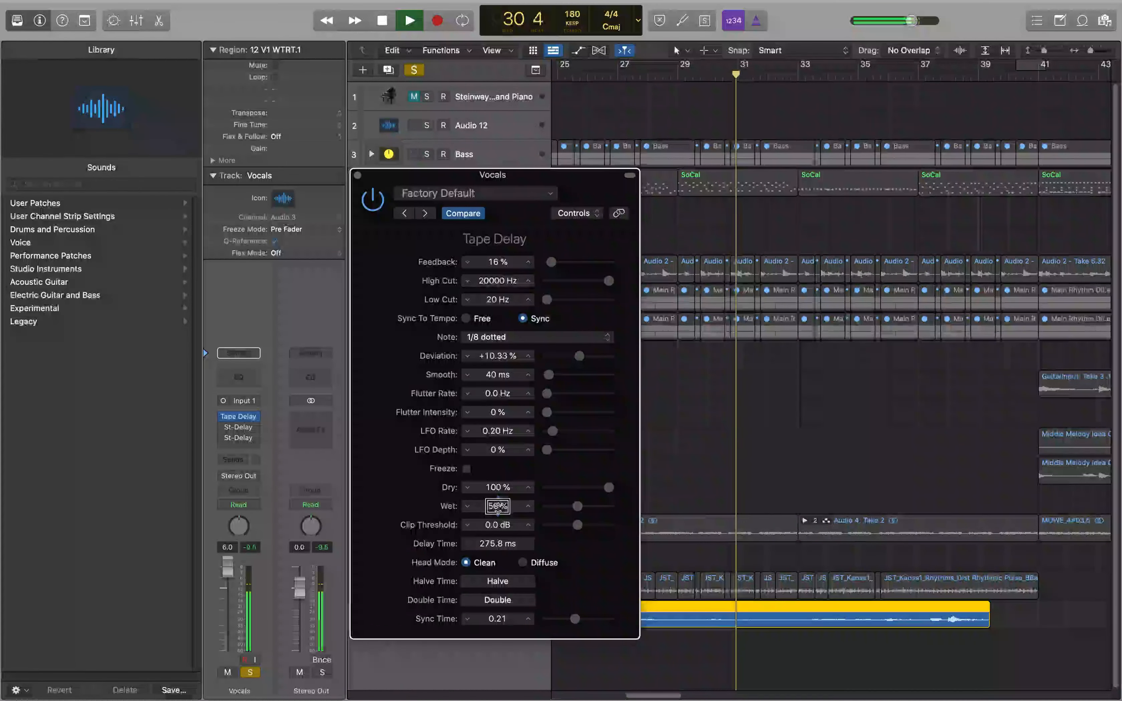
key("space")
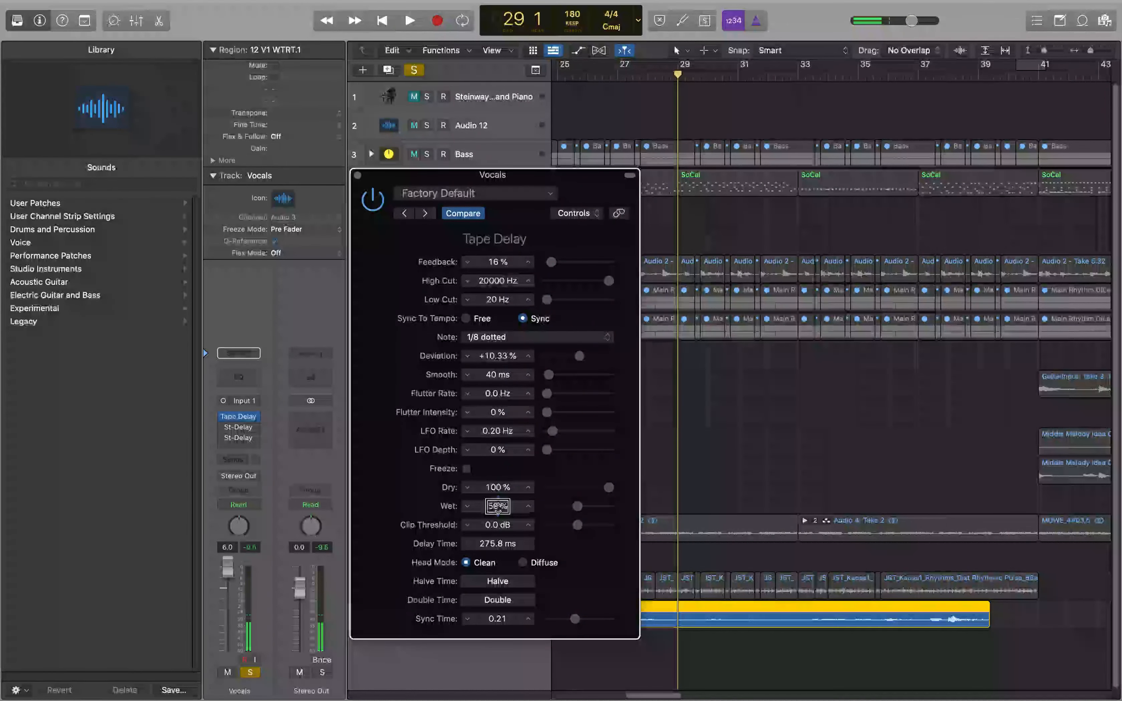
left_click_drag(497, 506, 498, 525)
- Play the Vocals from bar 29 in the full mix and soloed to compare the delay
key("s")
key("space")
key("space")
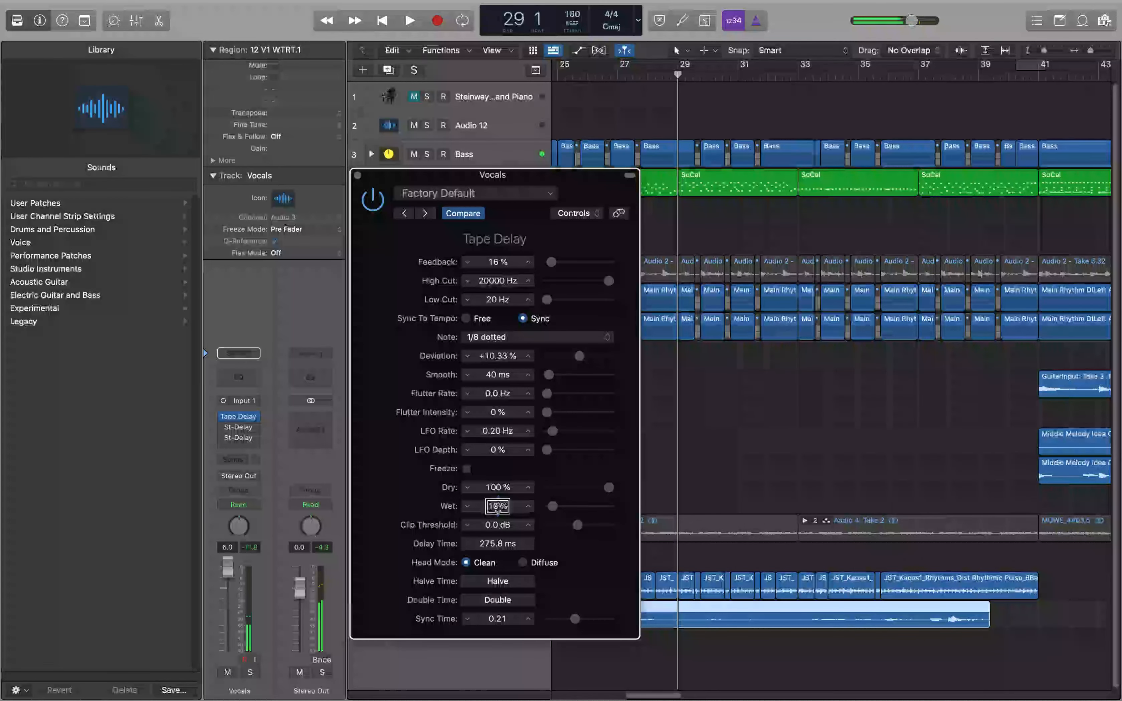
key("s")
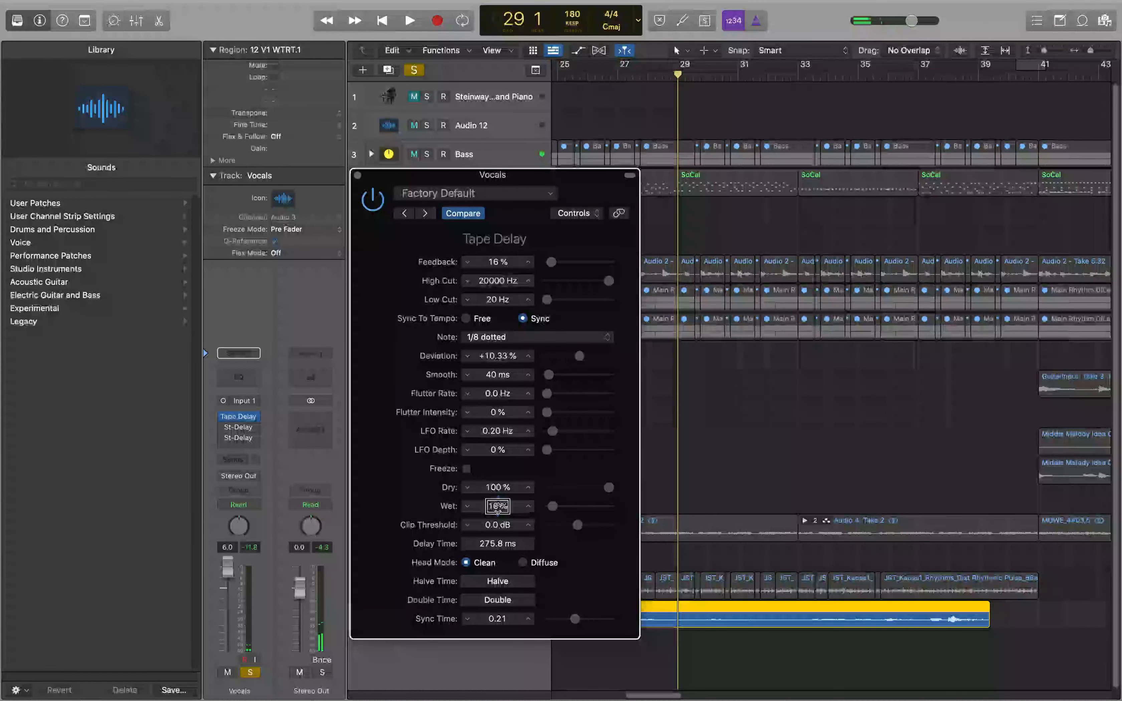
key("space")
key("space")
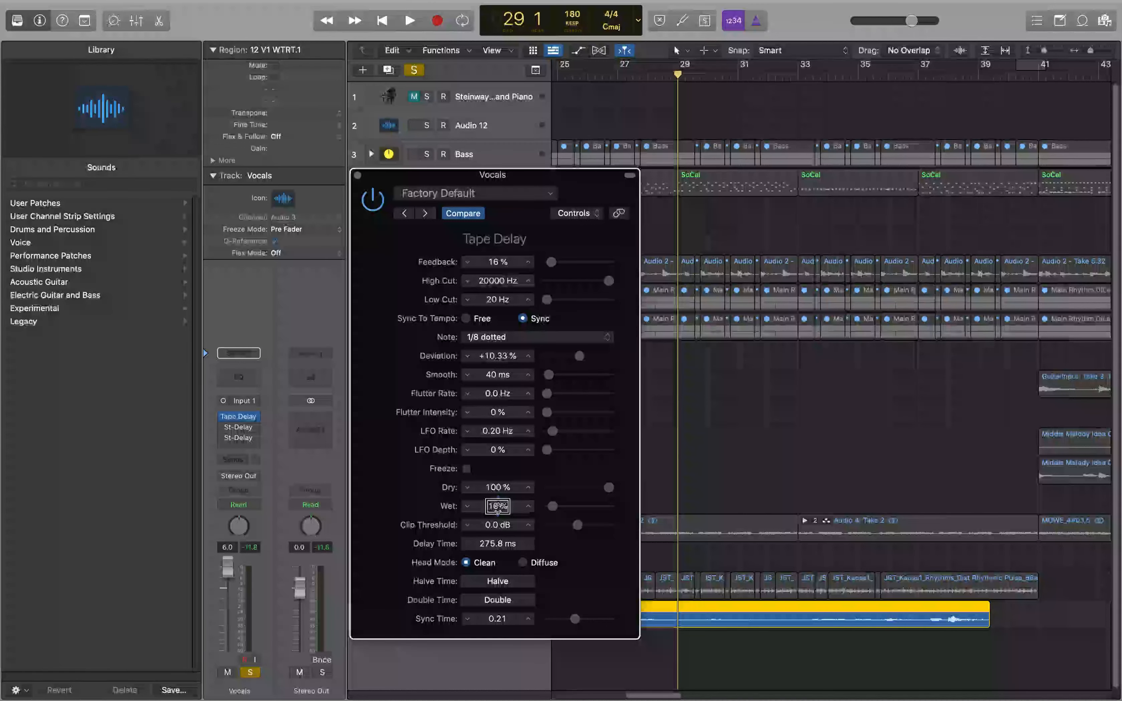
- Unsolo the Vocals, set the delay's Wet to 30% and Feedback to 0%, playing the full mix before and after
key("s")
key("space")
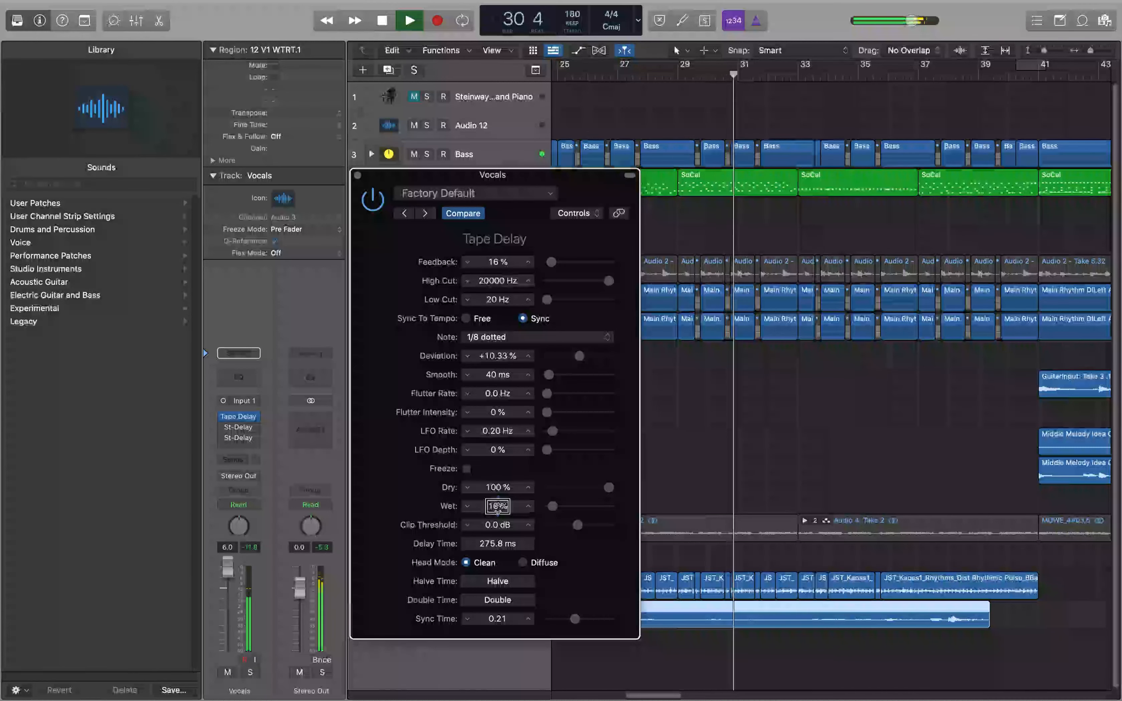
key("space")
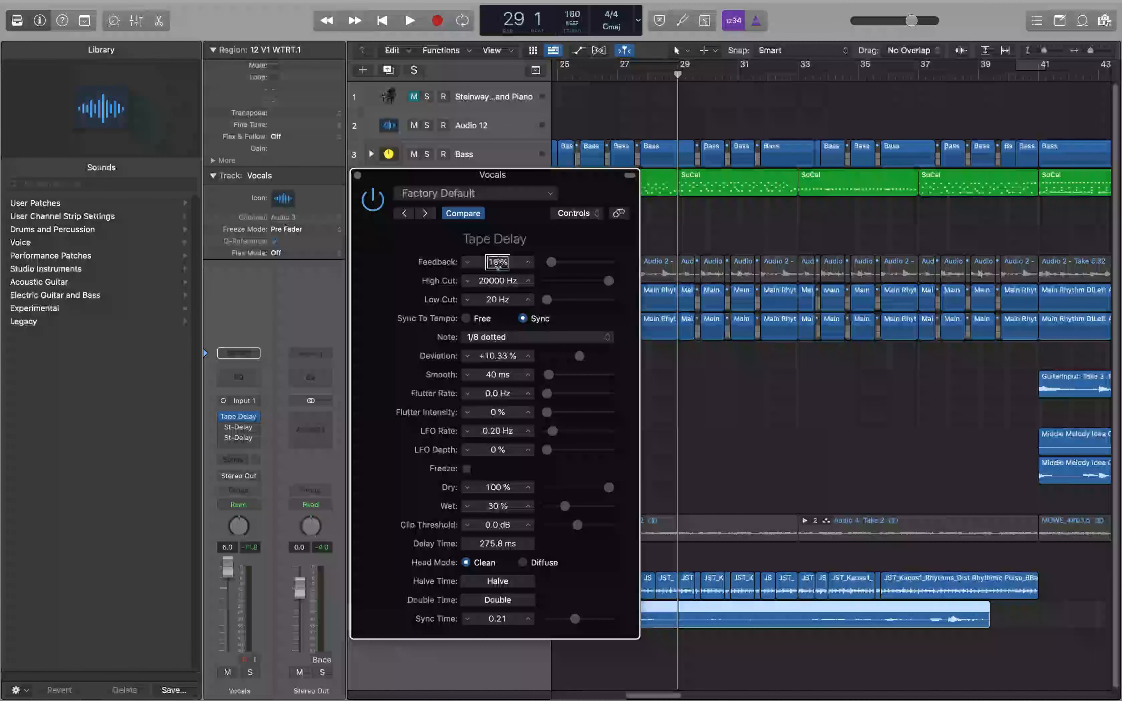
left_click_drag(498, 263, 498, 274)
key("space")
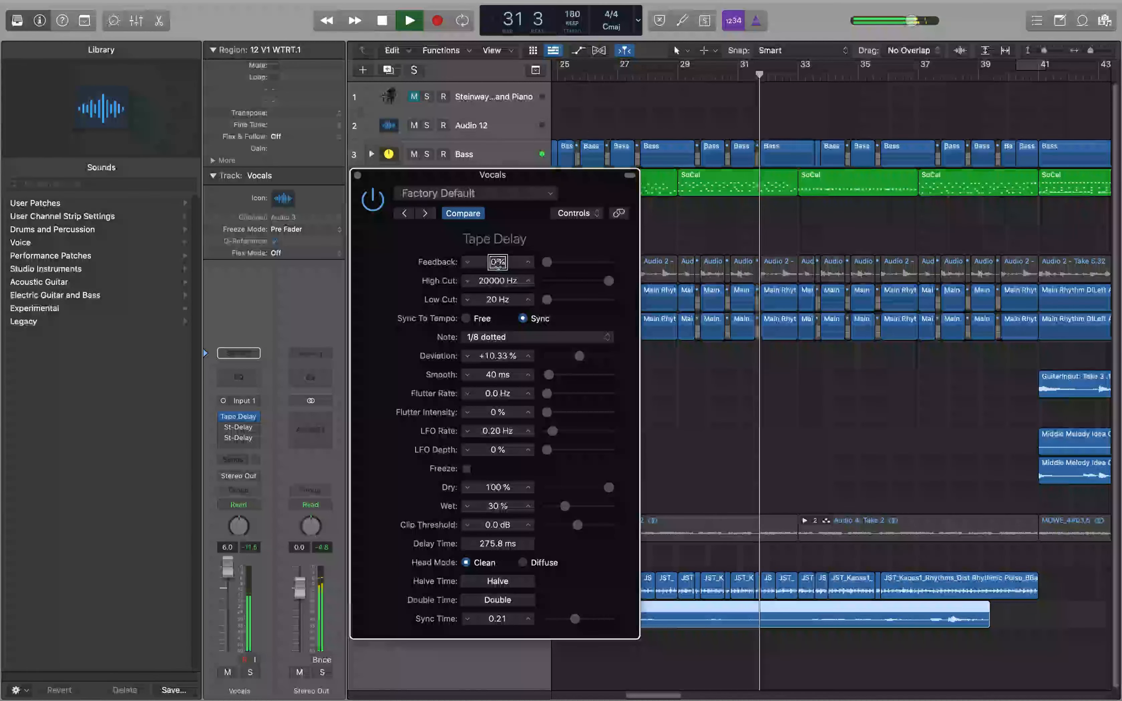
key("space")
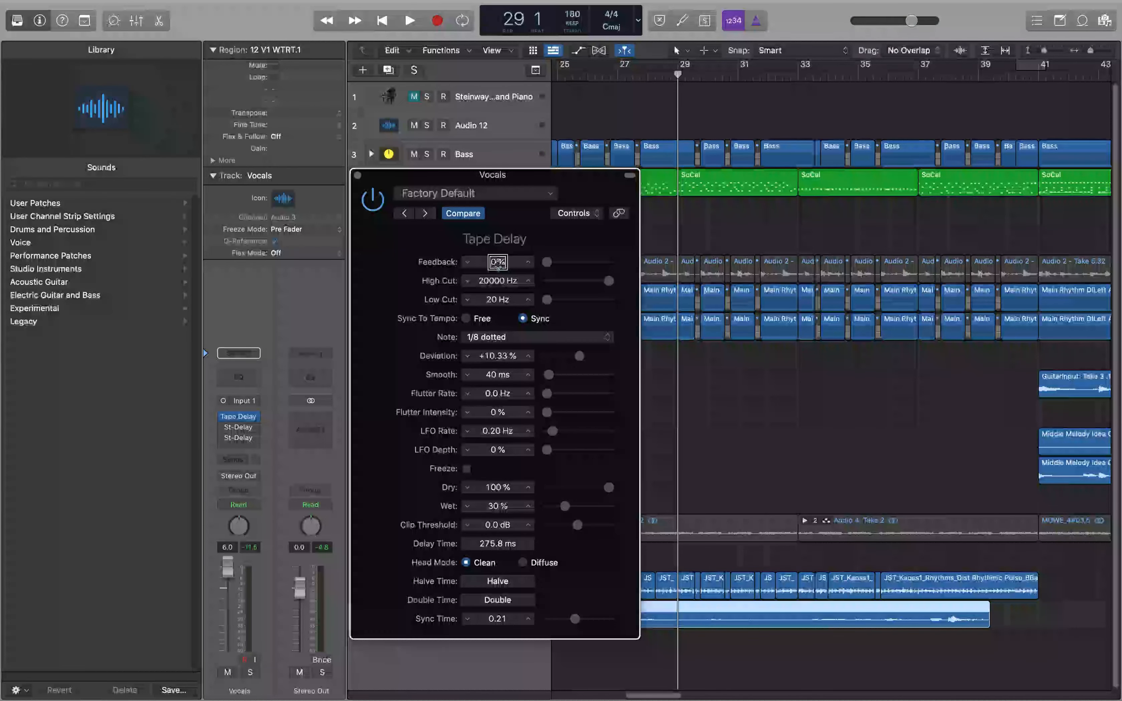
- Lower the delay's Wet level to 17% and finally to 13%, playing the full mix from bar 29 at each value
key("ctrl+alt+i")
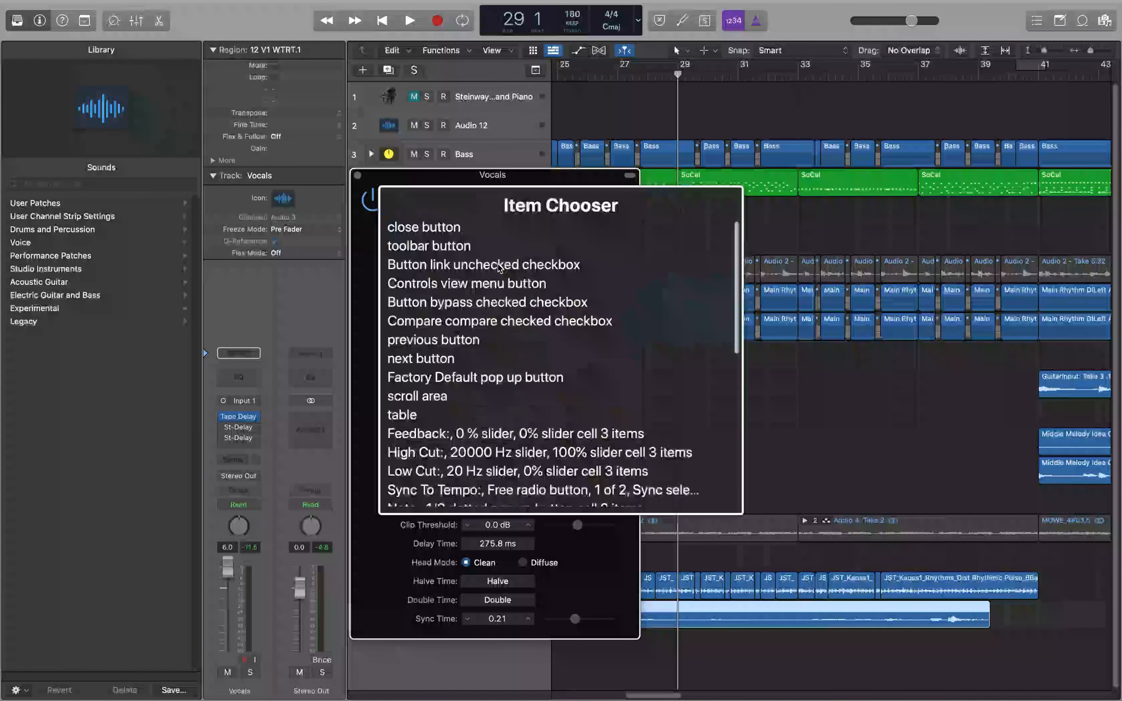
type("wet")
key("Return")
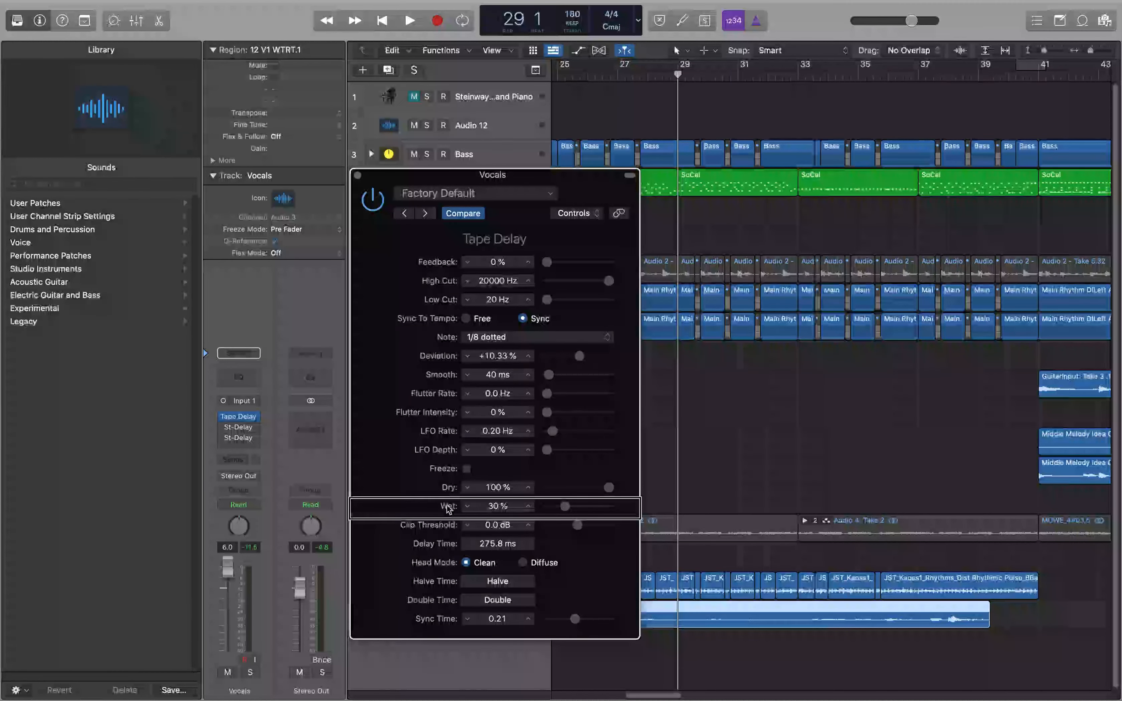
key("ctrl+alt+shift+Down")
key("ctrl+alt+Right")
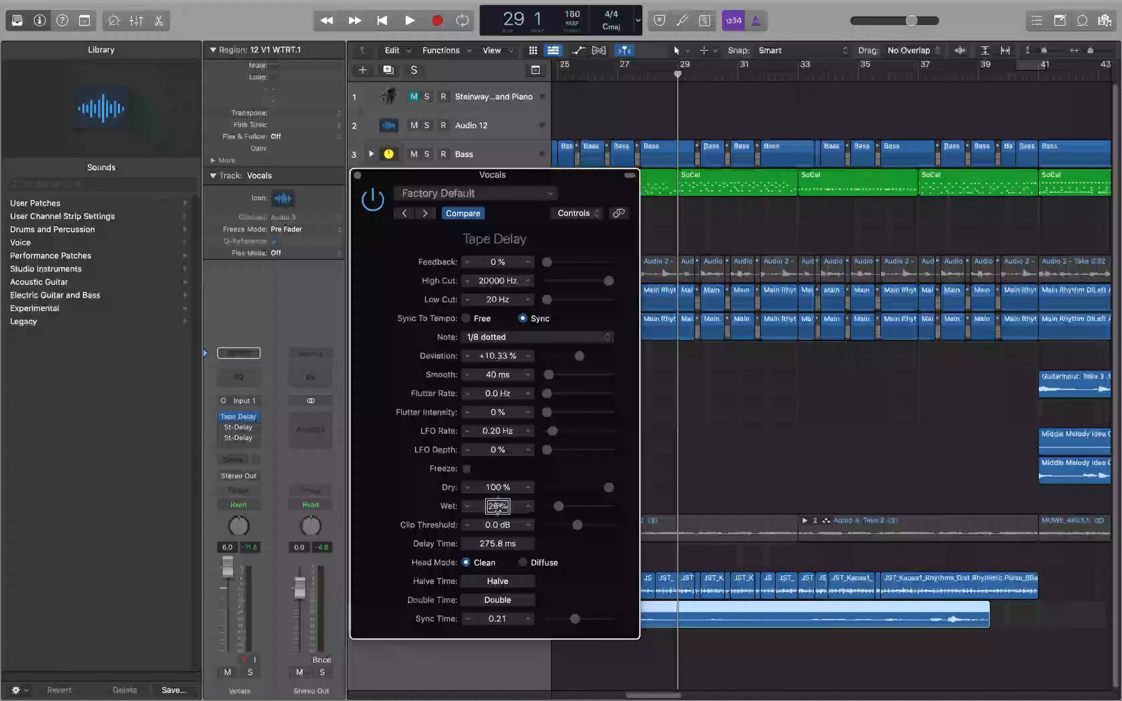
key("ctrl+alt+Down")
key("space")
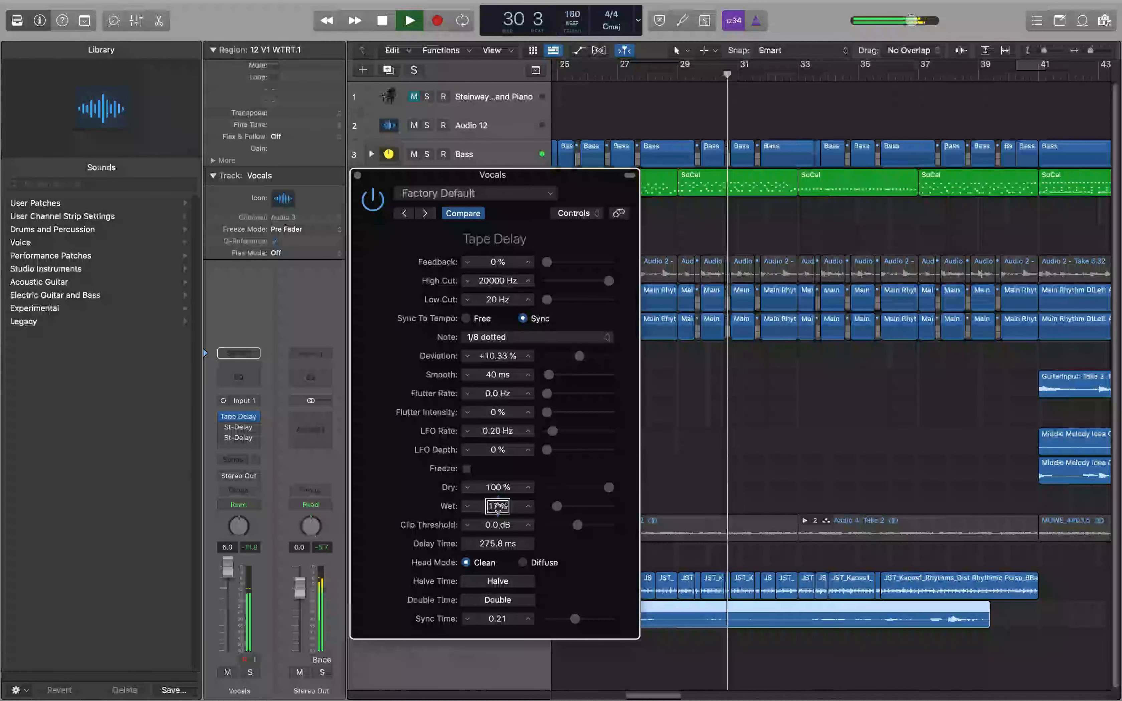
key("space")
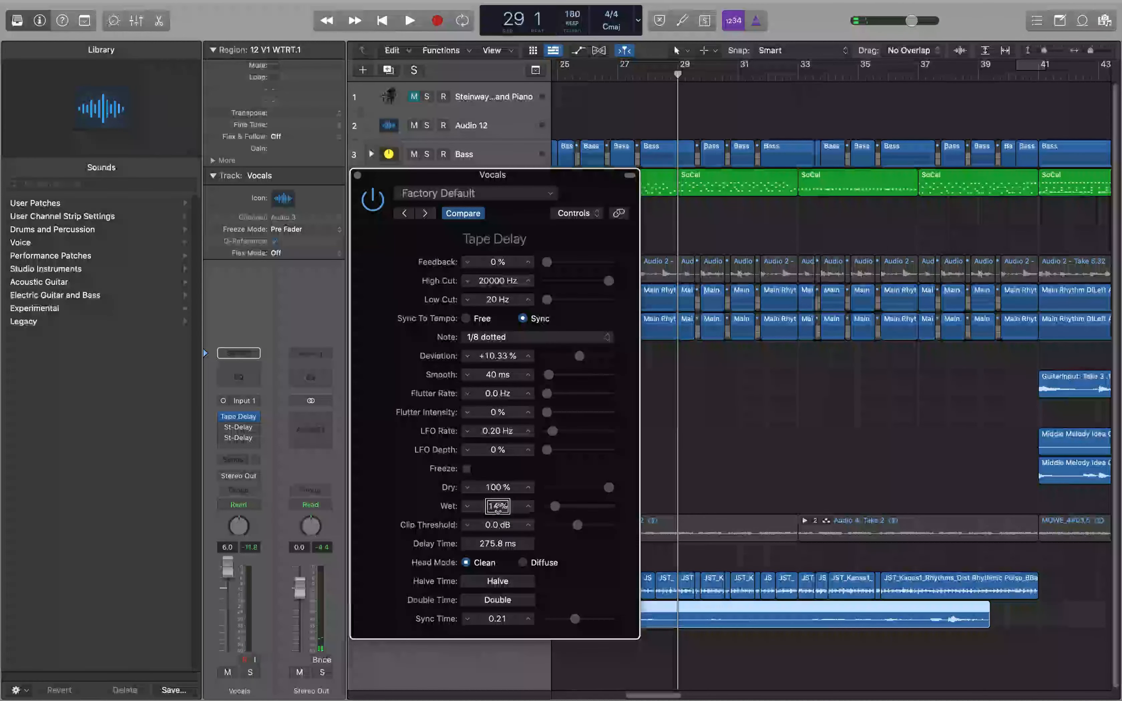
left_click_drag(498, 505, 498, 508)
key("space")
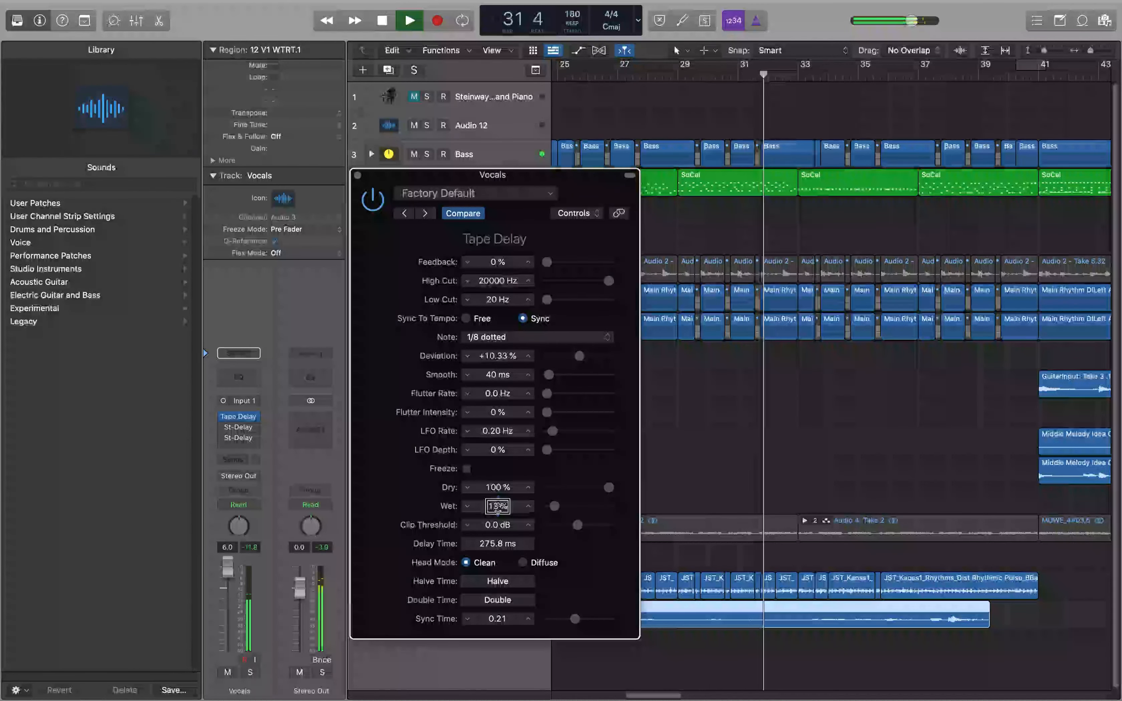
key("space")
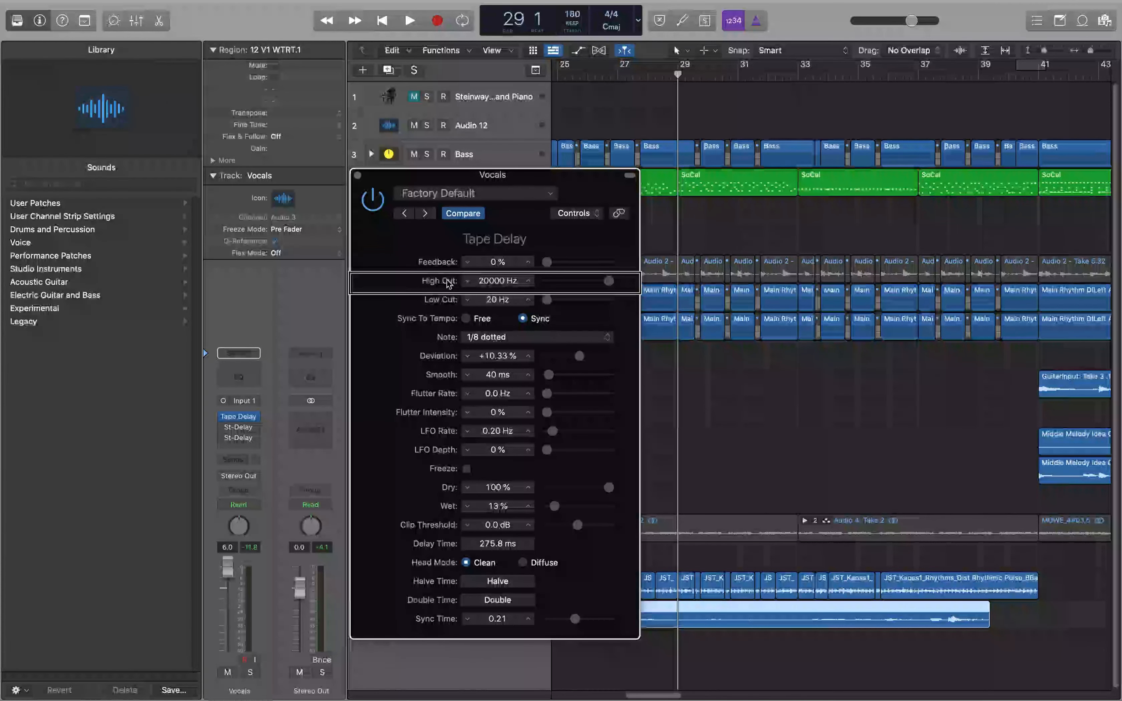
- Solo the Vocals, set the delay's High Cut to 2000 Hz and Low Cut to 650 Hz and finally 360 Hz, auditioning from bar 29
key("s")
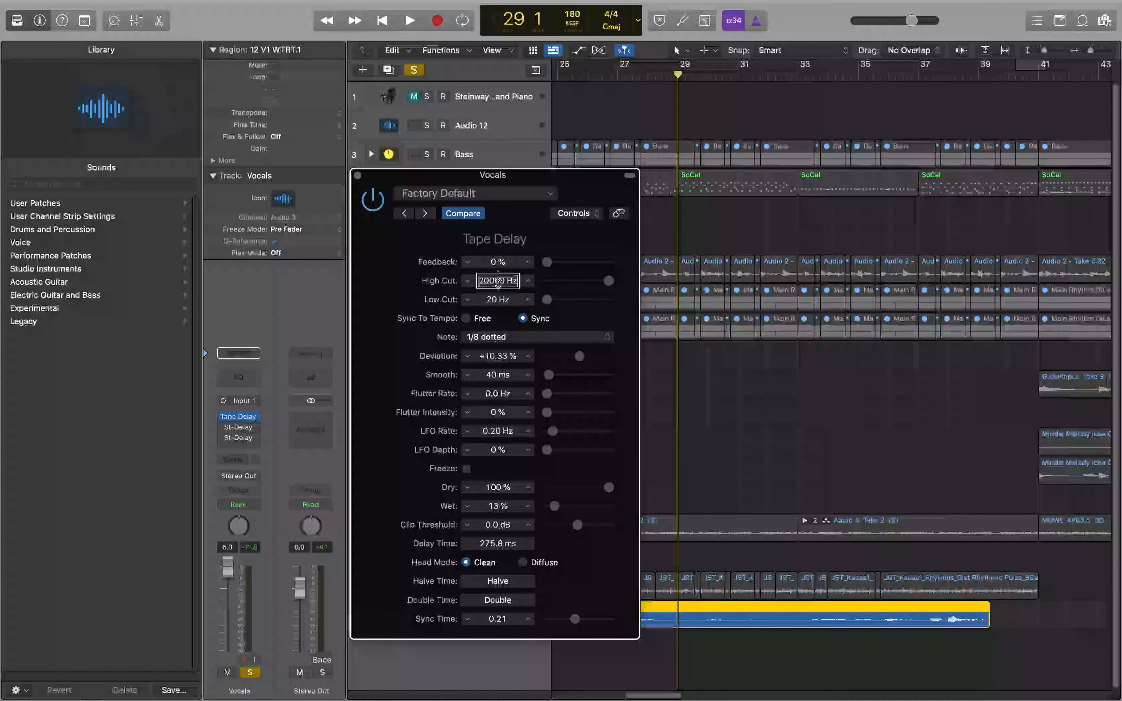
key("space")
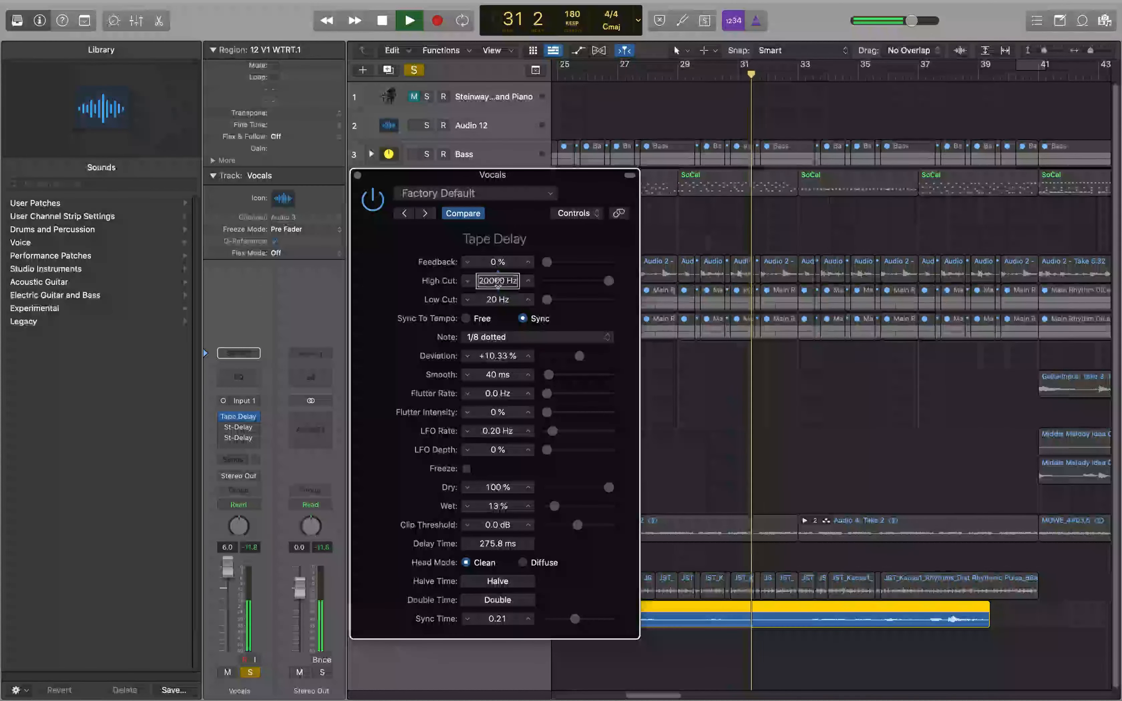
key("space")
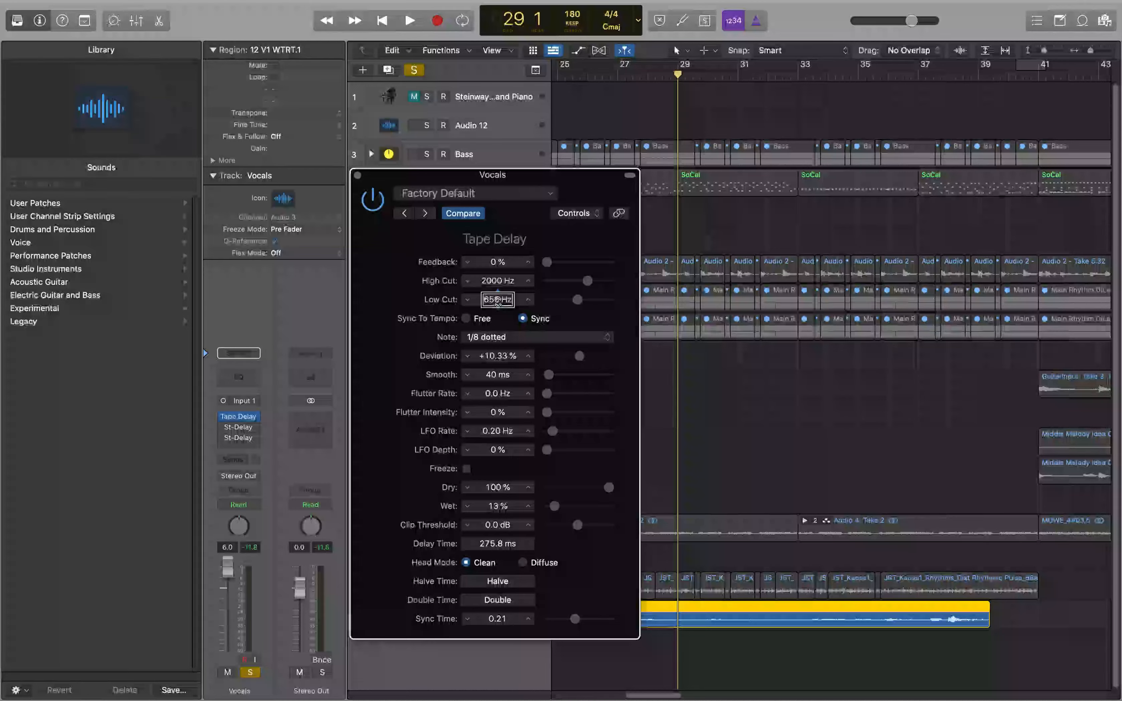
key("space")
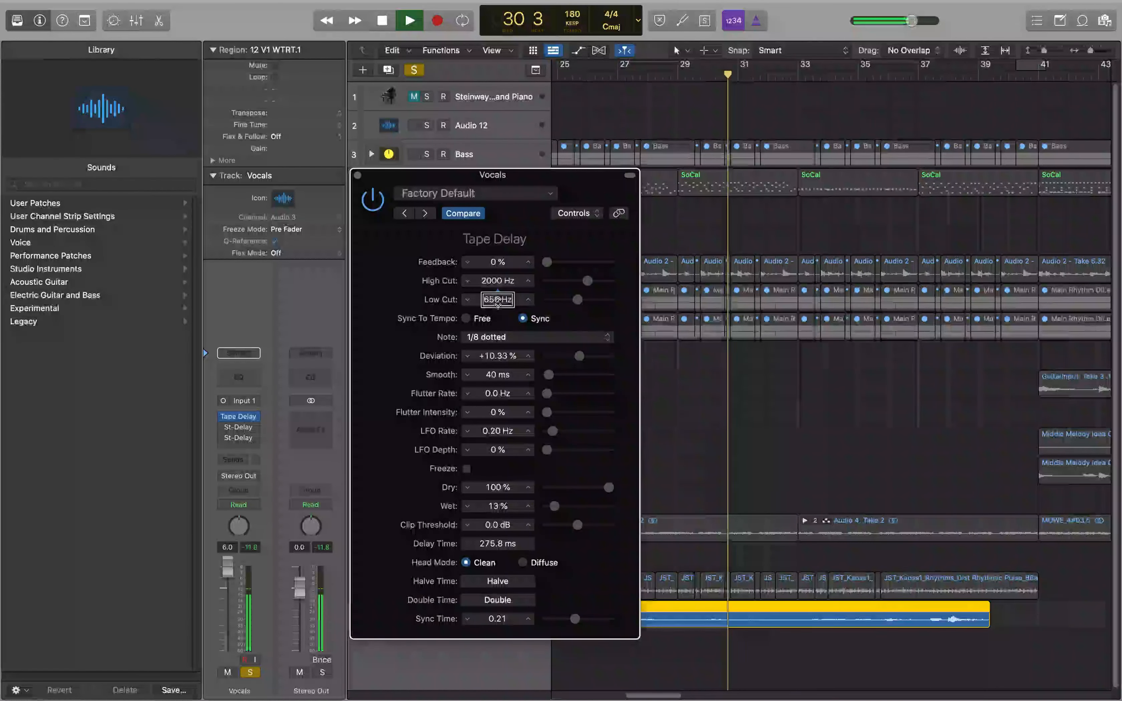
key("space")
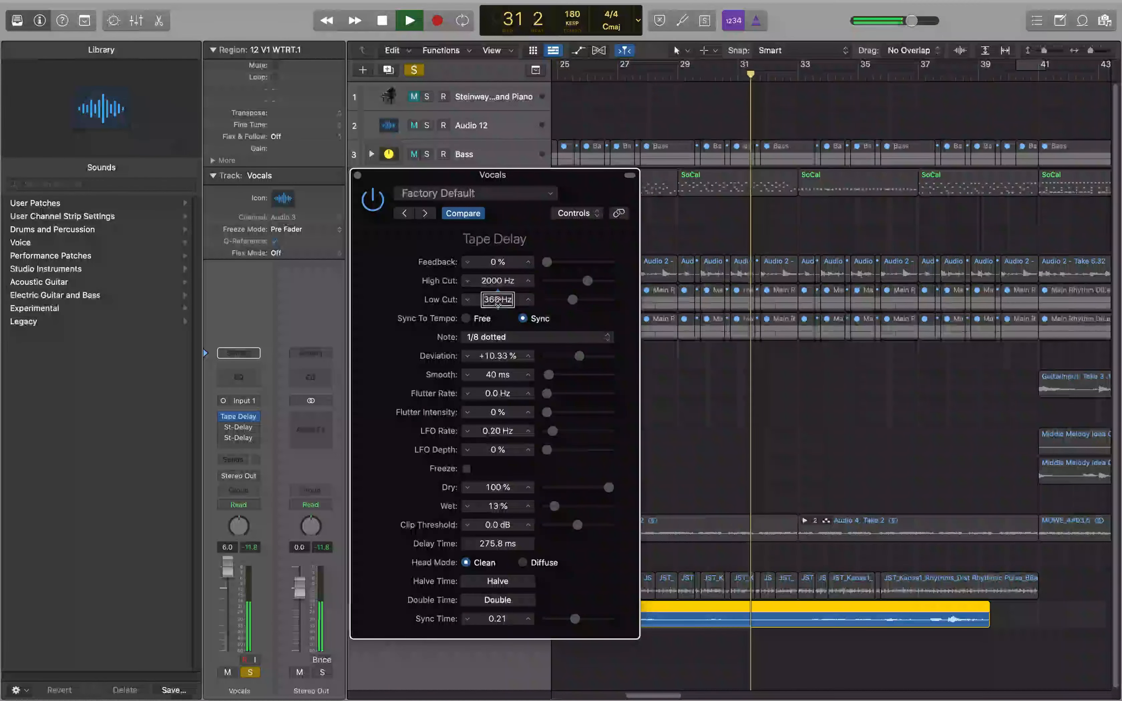
key("space")
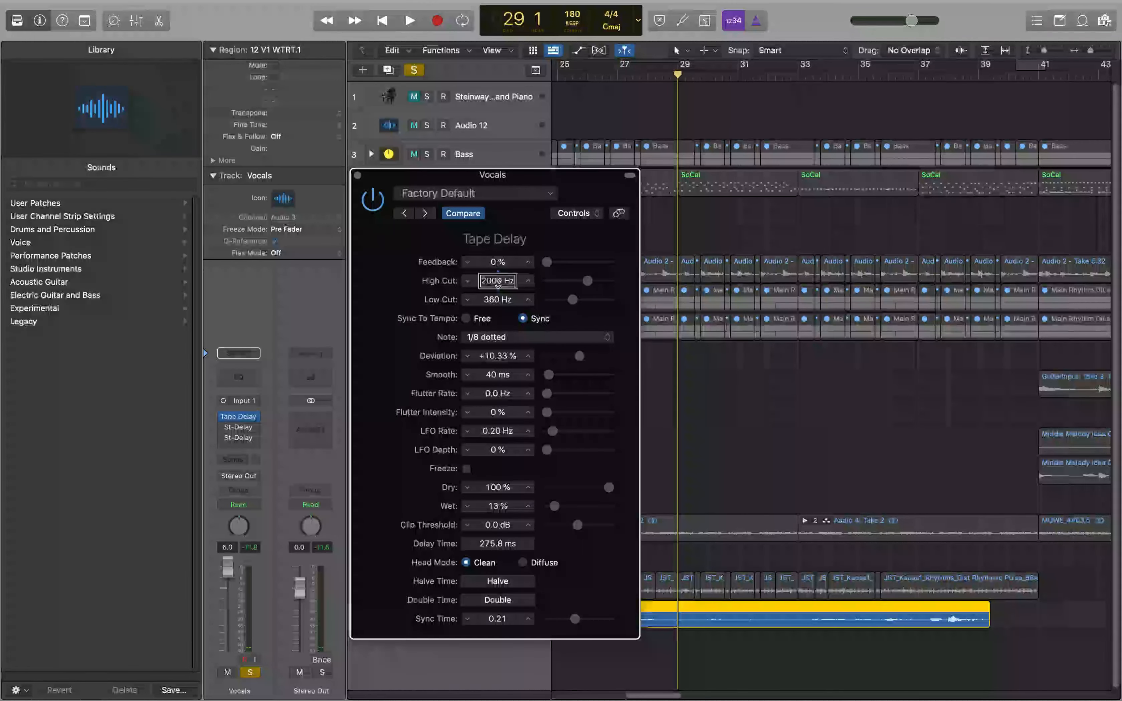
- Set the delay's High Cut to 11200 Hz and Low Cut to 650 Hz, playing the soloed Vocals after each change
left_click_drag(498, 283, 498, 275)
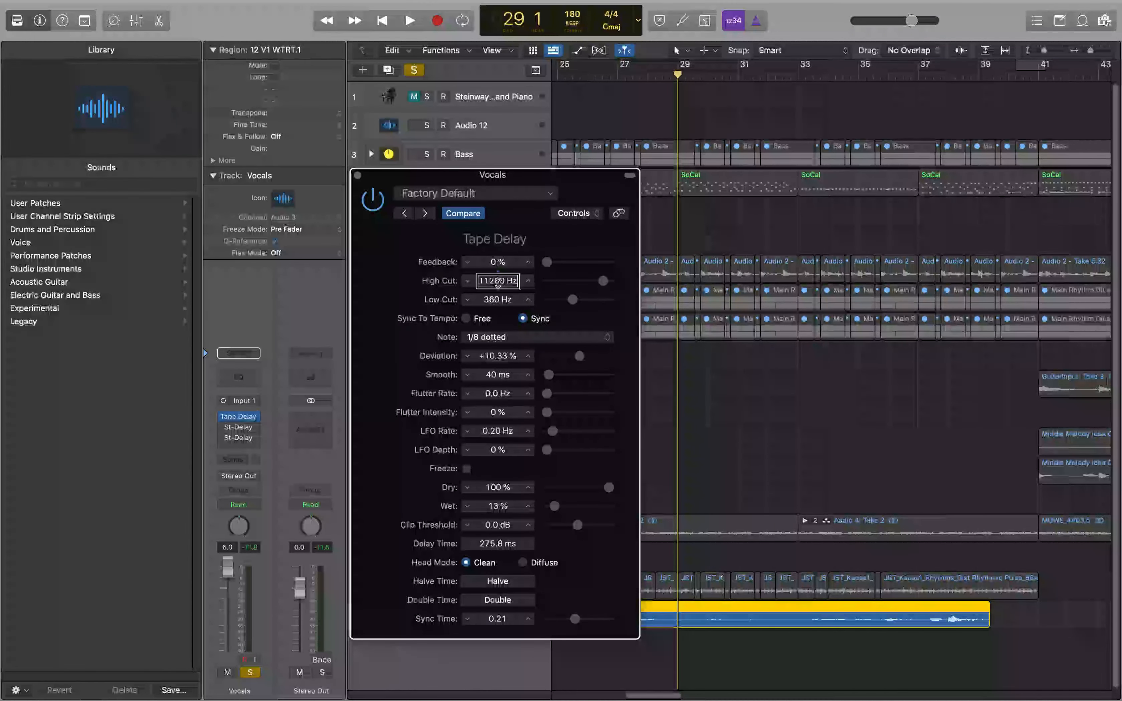
key("space")
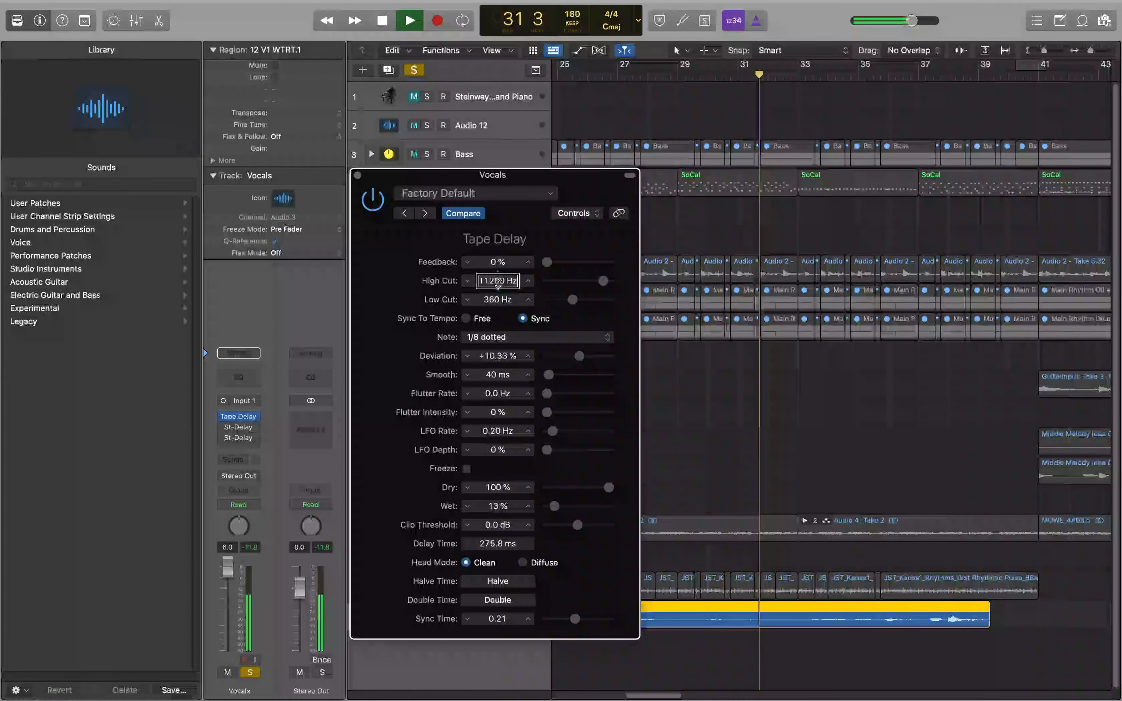
key("space")
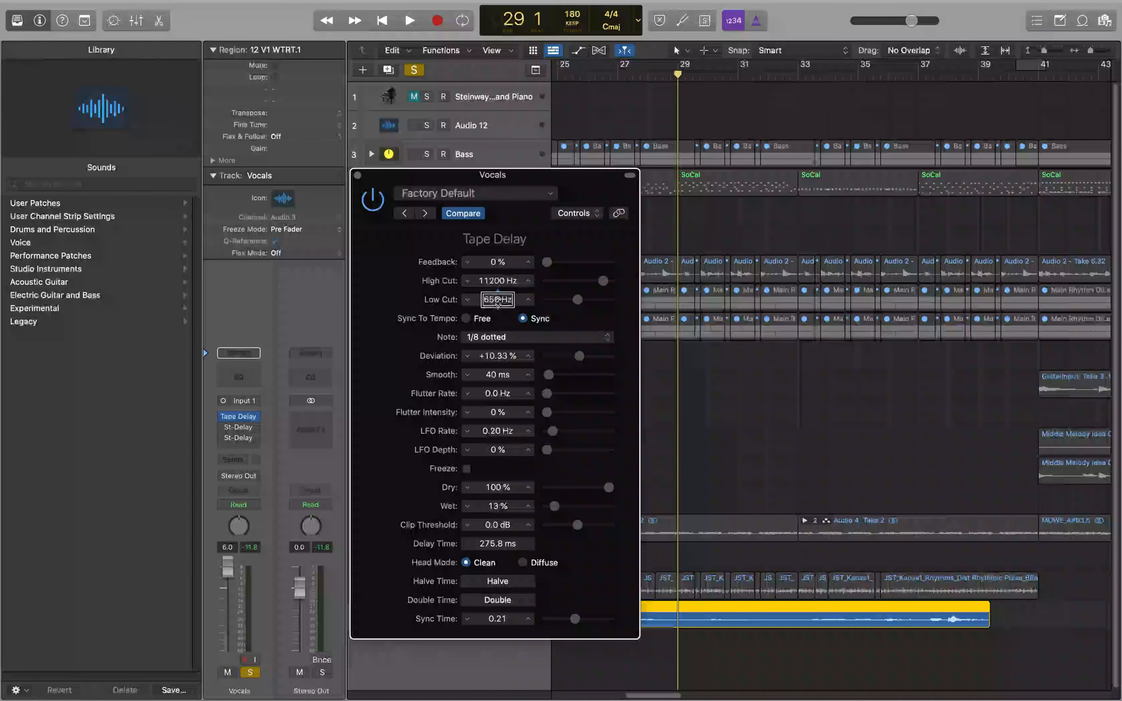
key("space")
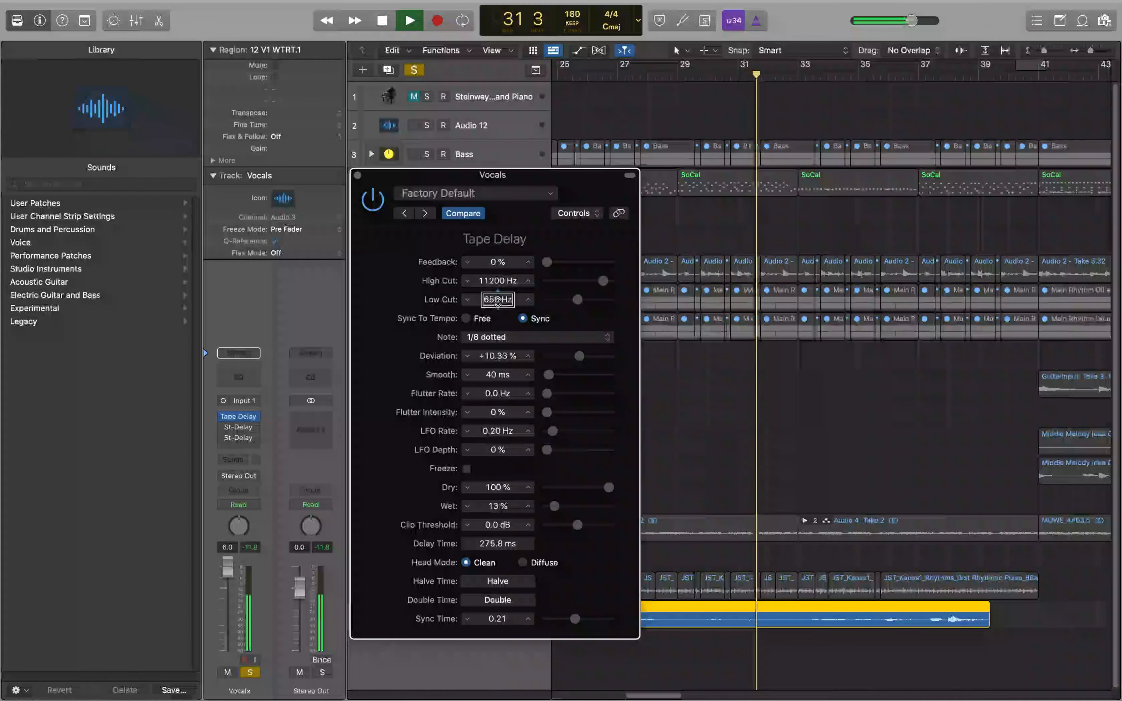
key("space")
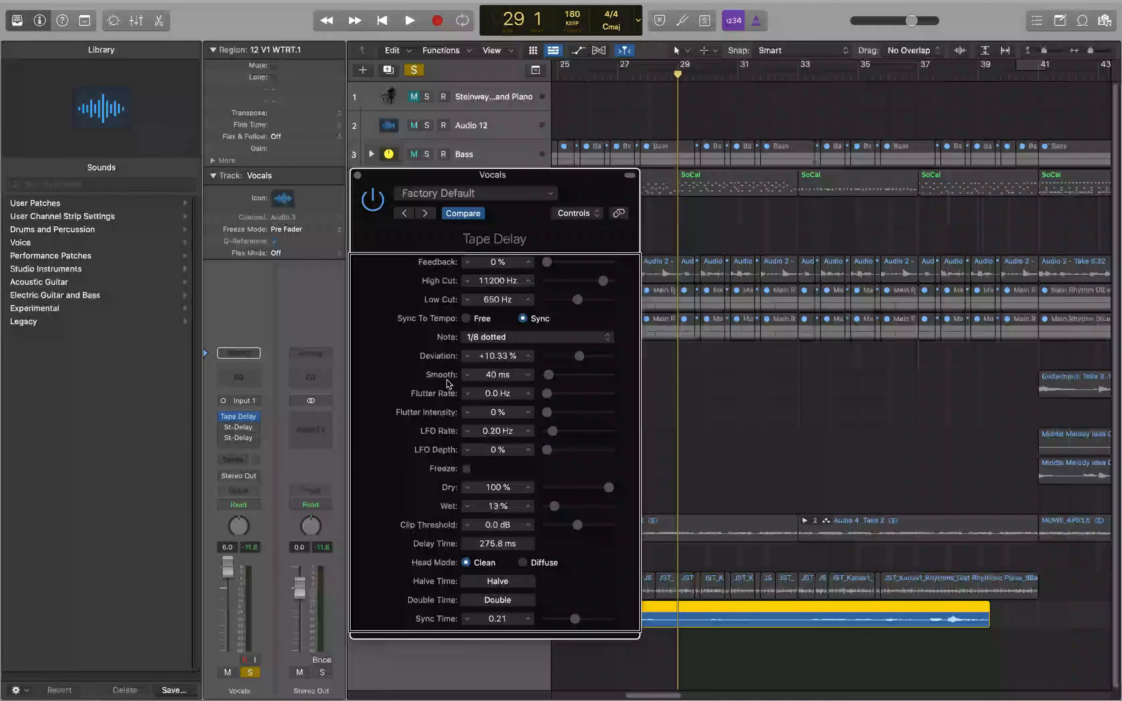
- Bypass the Tape Delay and play the soloed Vocals from bar 29
left_click(373, 204)
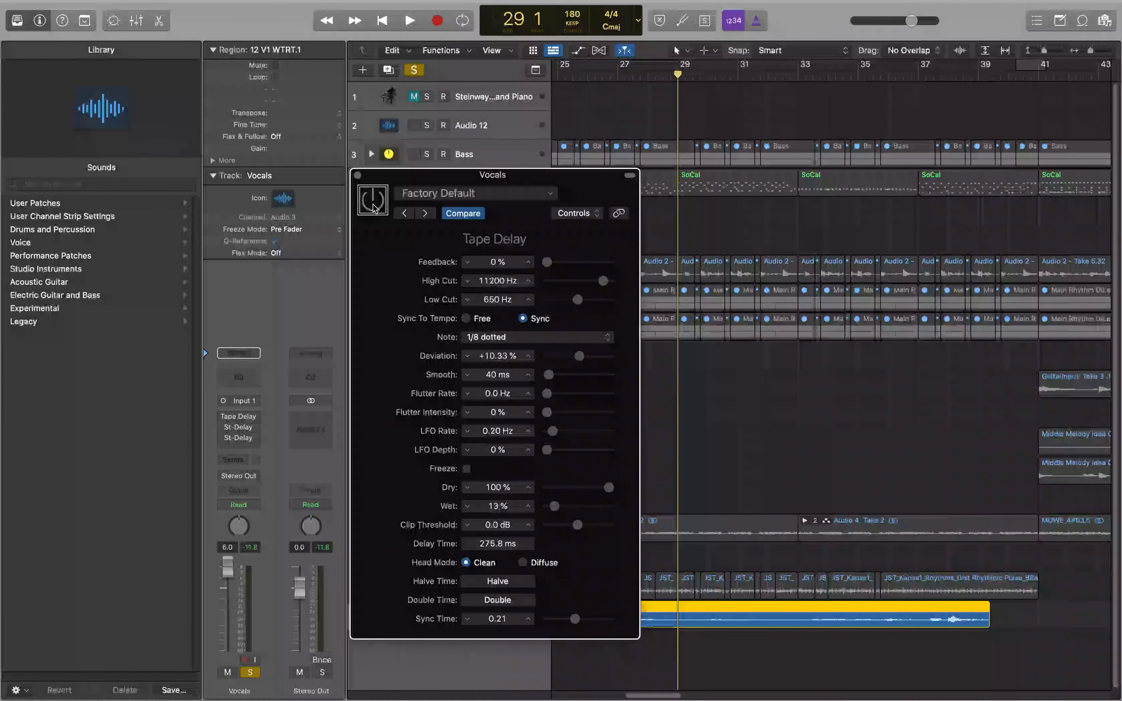
key("space")
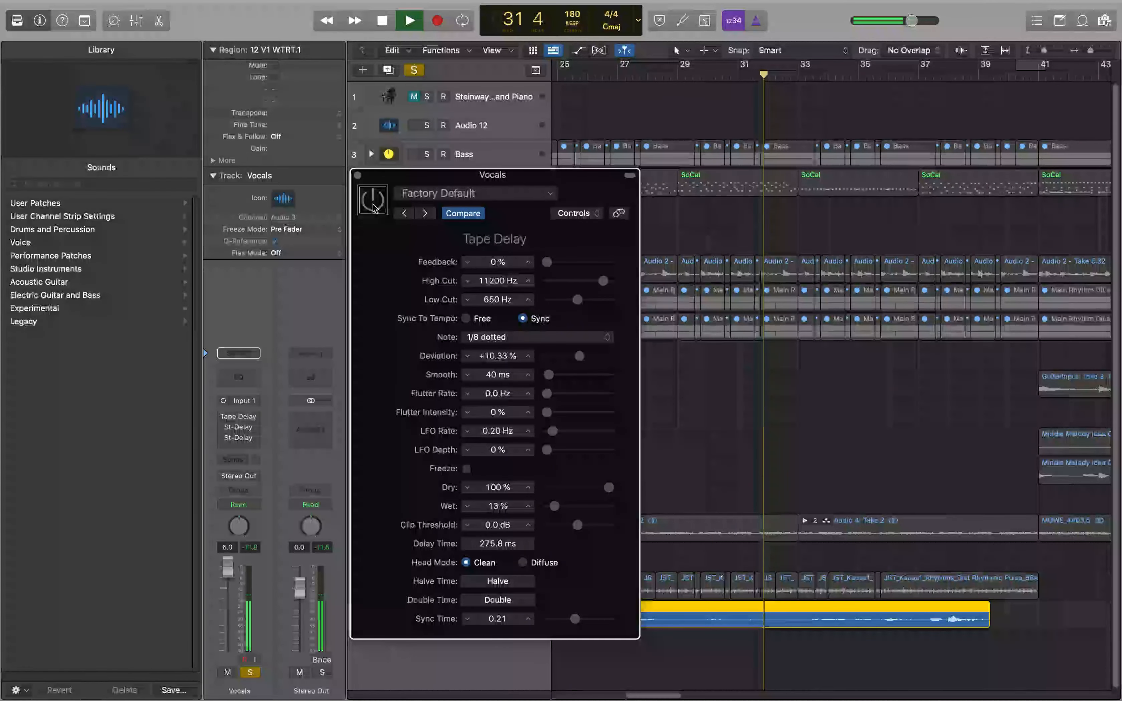
key("space")
- Close the Tape Delay window, enable the first St-Delay on the Vocals track, and play the soloed Vocals twice from bar 29
key("super+w")
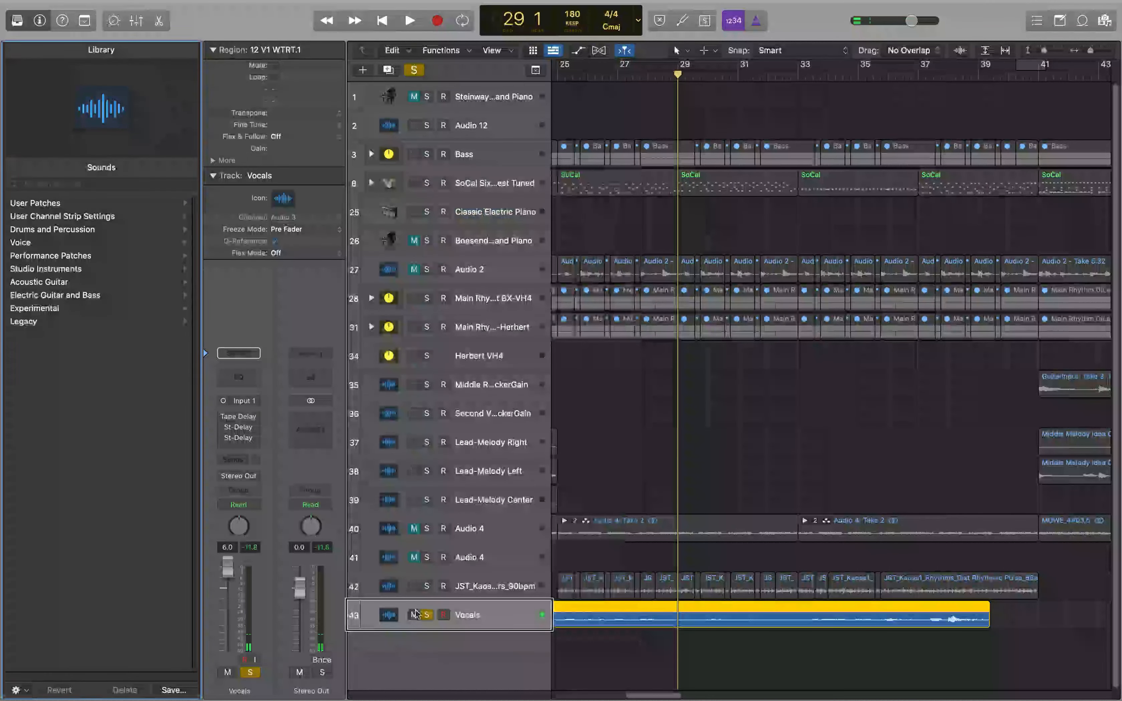
key("v")
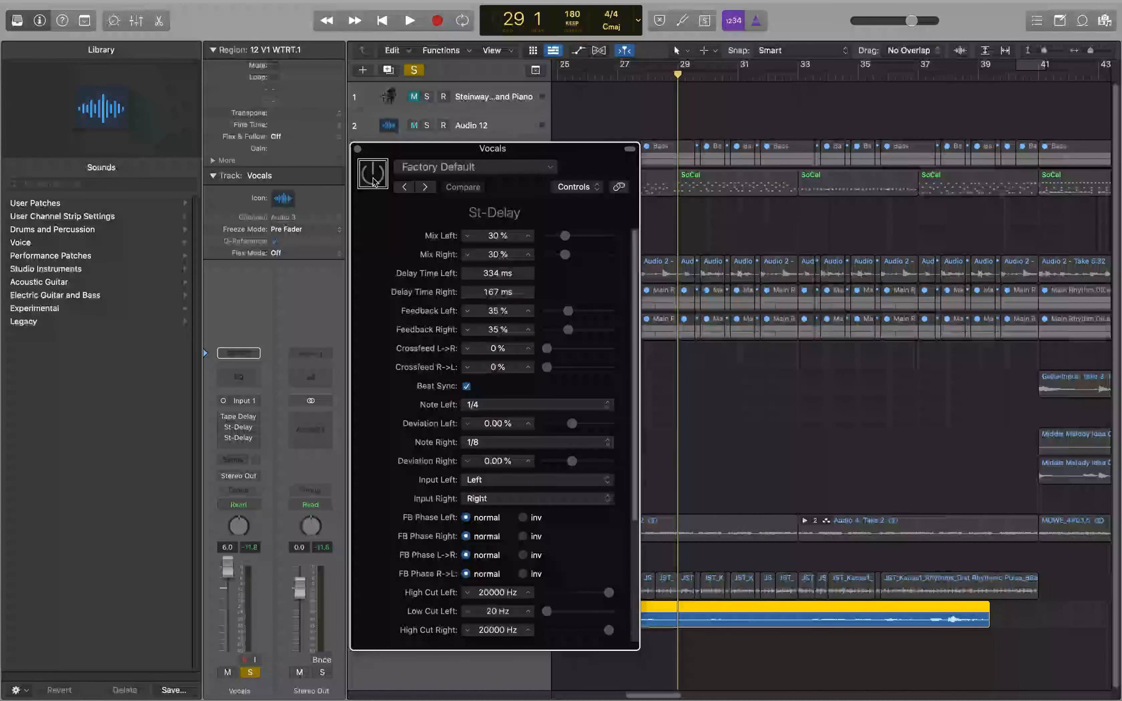
key("space")
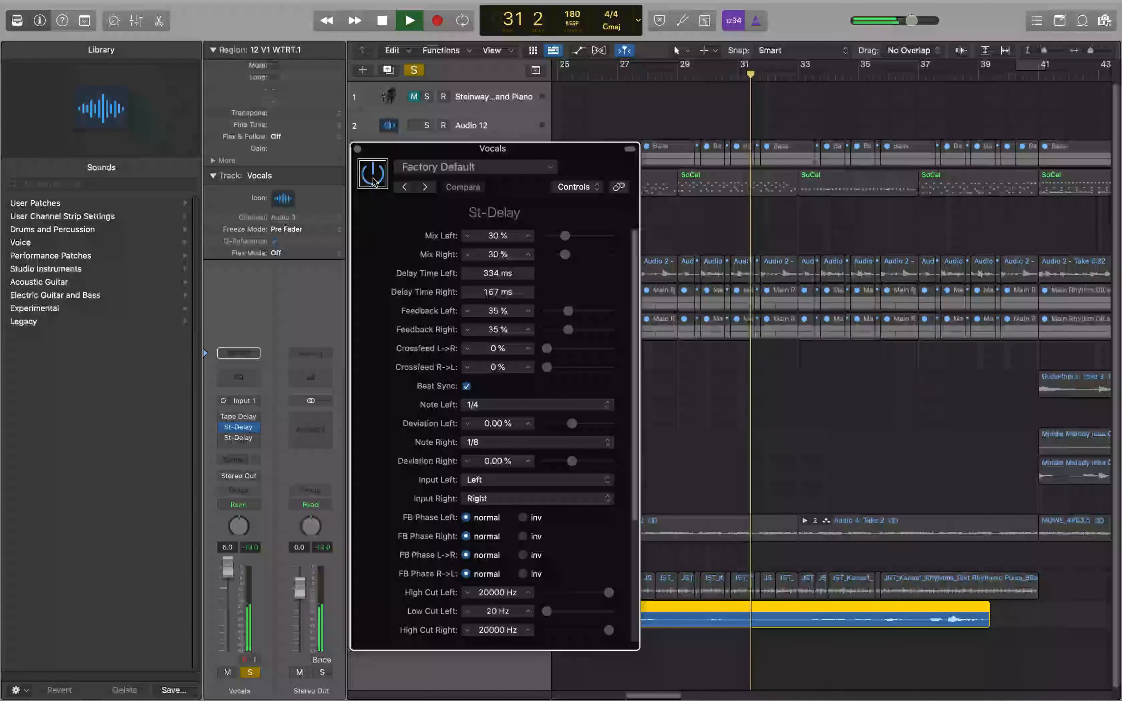
key("space")
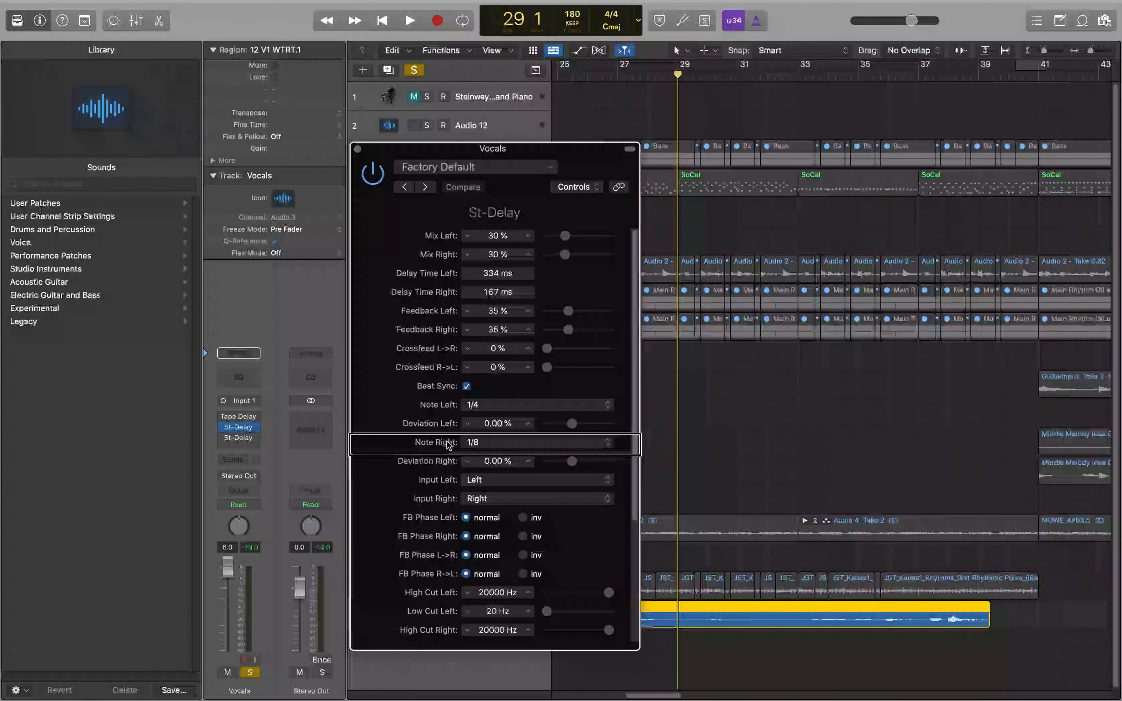
key("space")
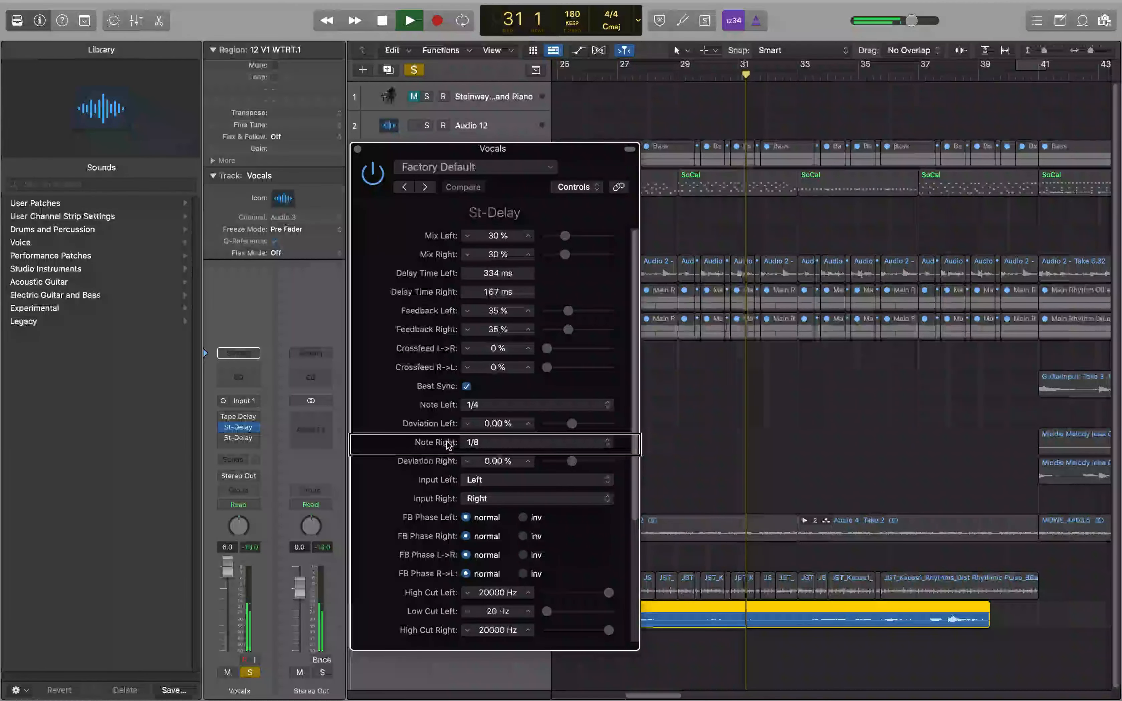
key("space")
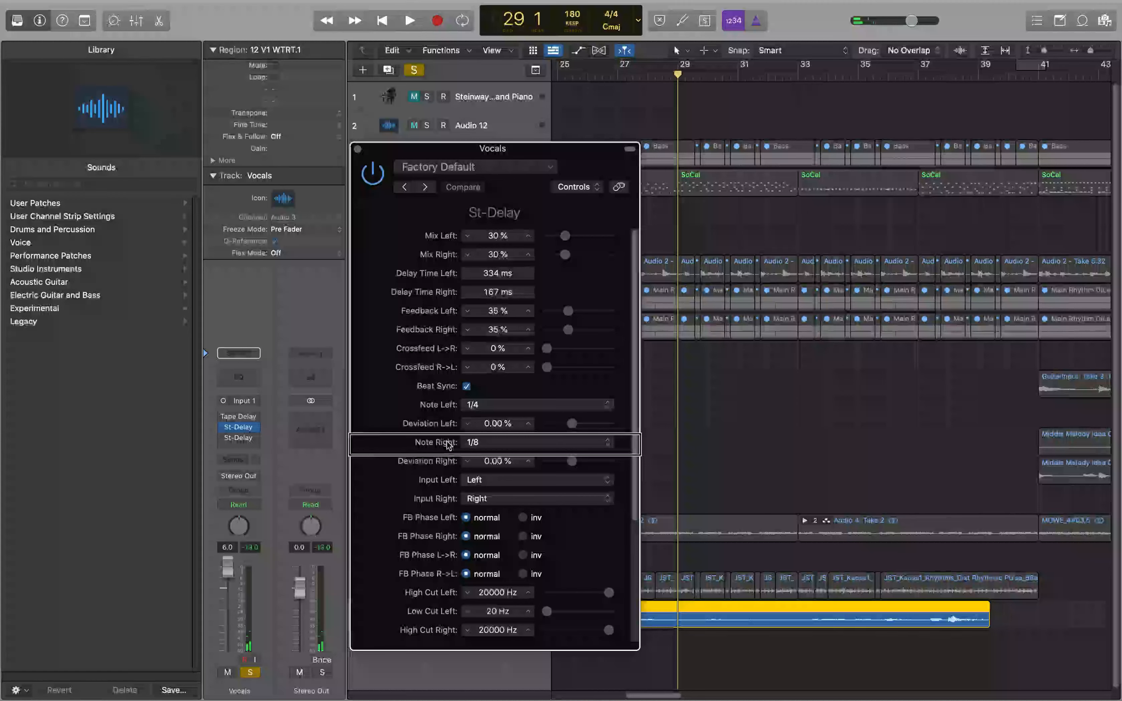
- Set the St-Delay's Note Right to 1/4 and play the soloed Vocals from bar 29
left_click(492, 444)
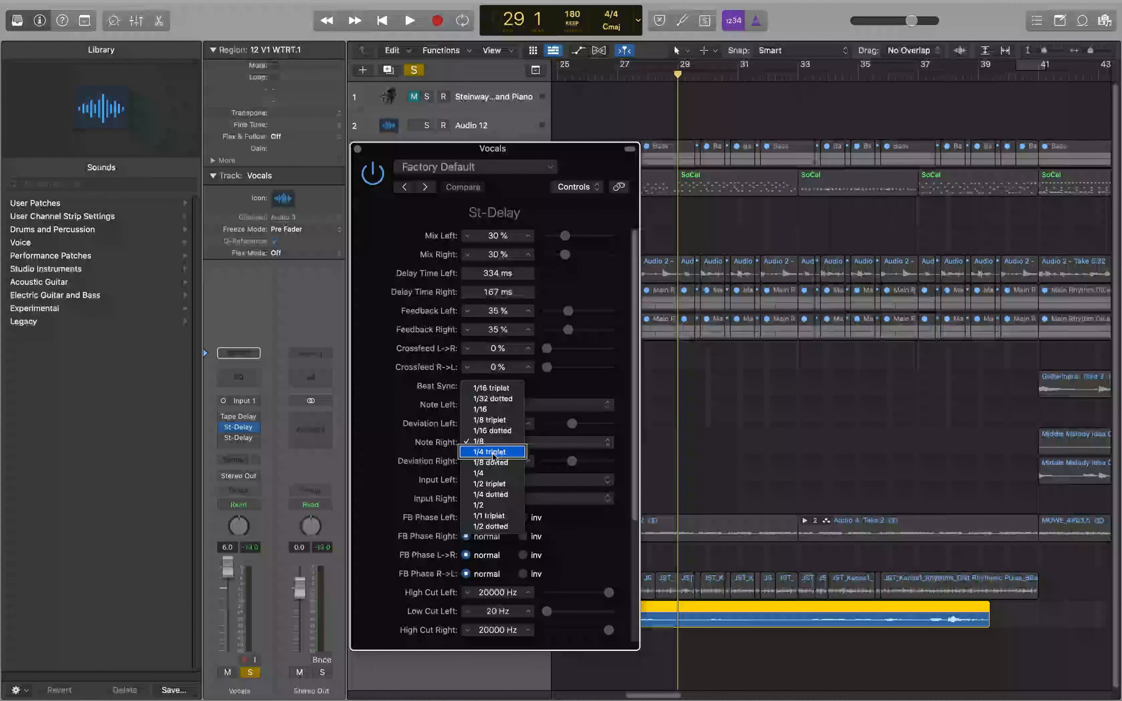
left_click(493, 473)
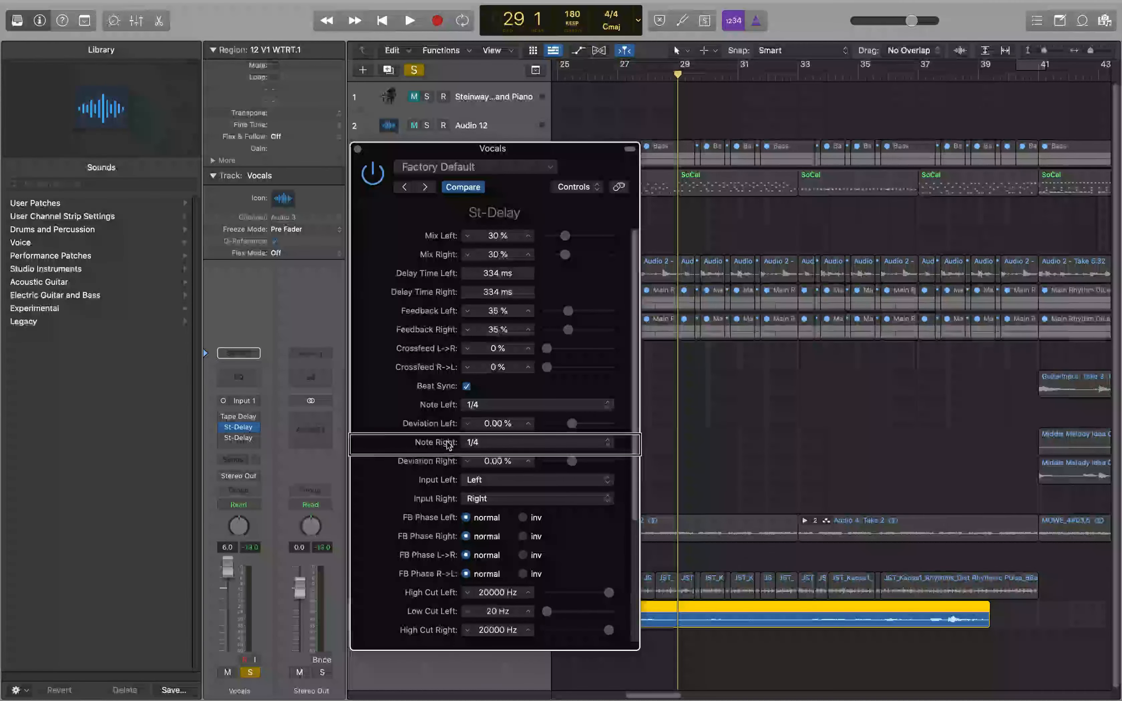
key("space")
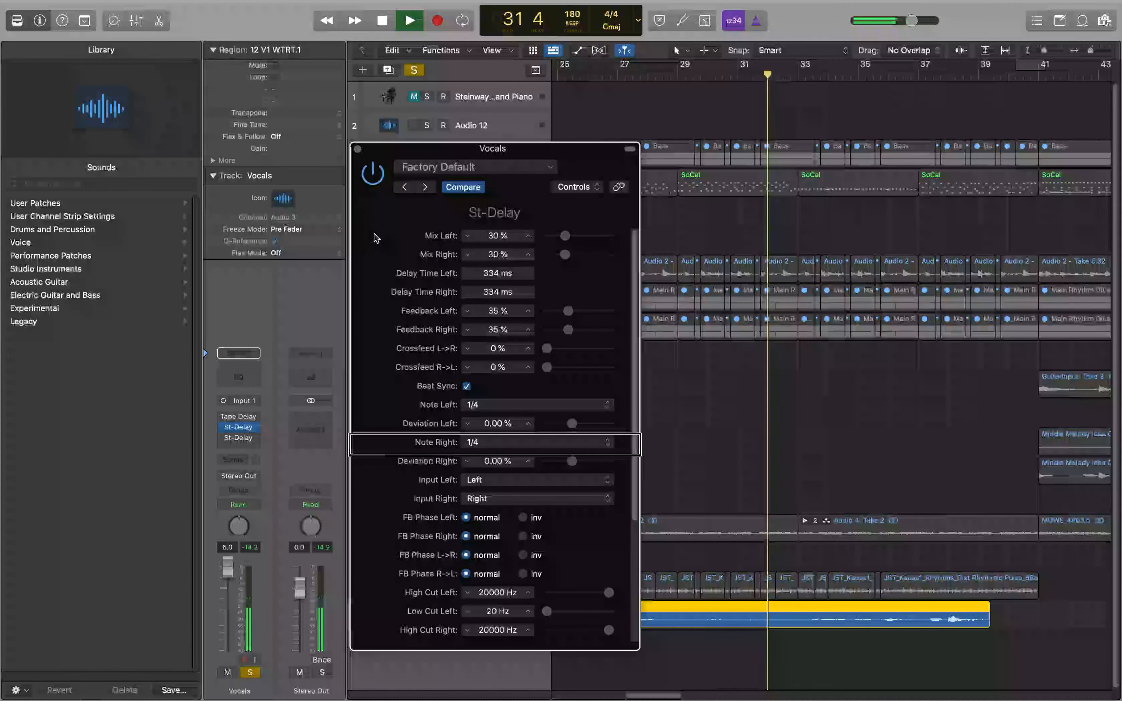
key("space")
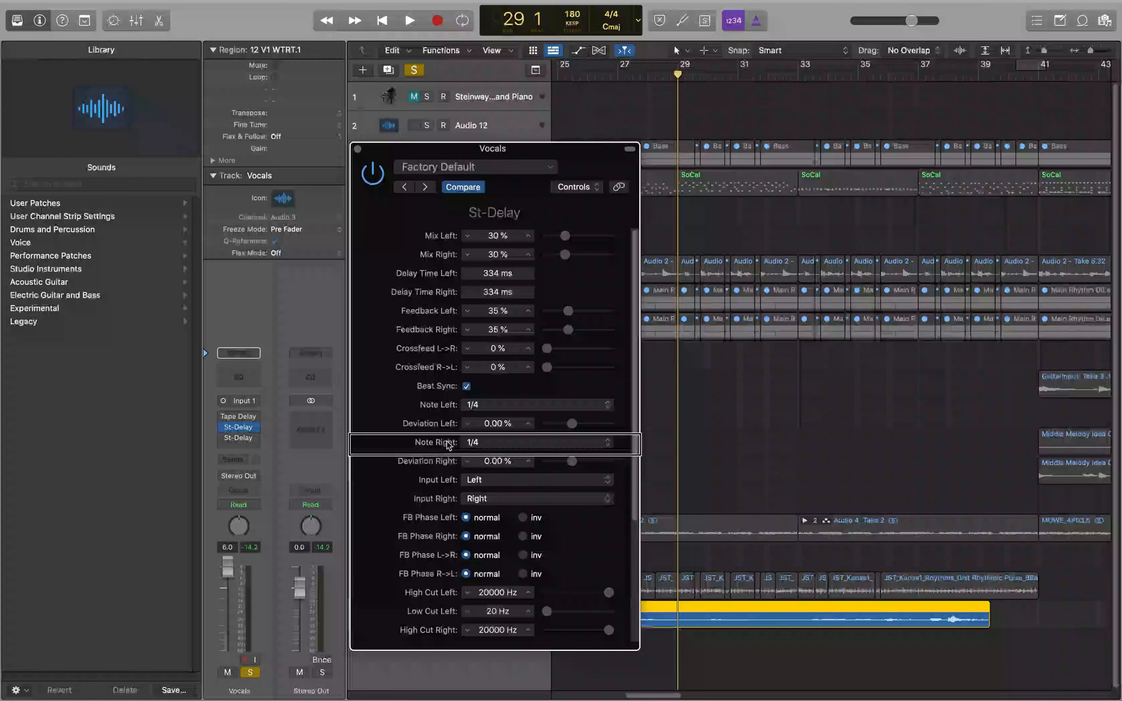
- Set the St-Delay's Note Right to 1/8 dotted and play the soloed Vocals from bar 29
left_click(478, 443)
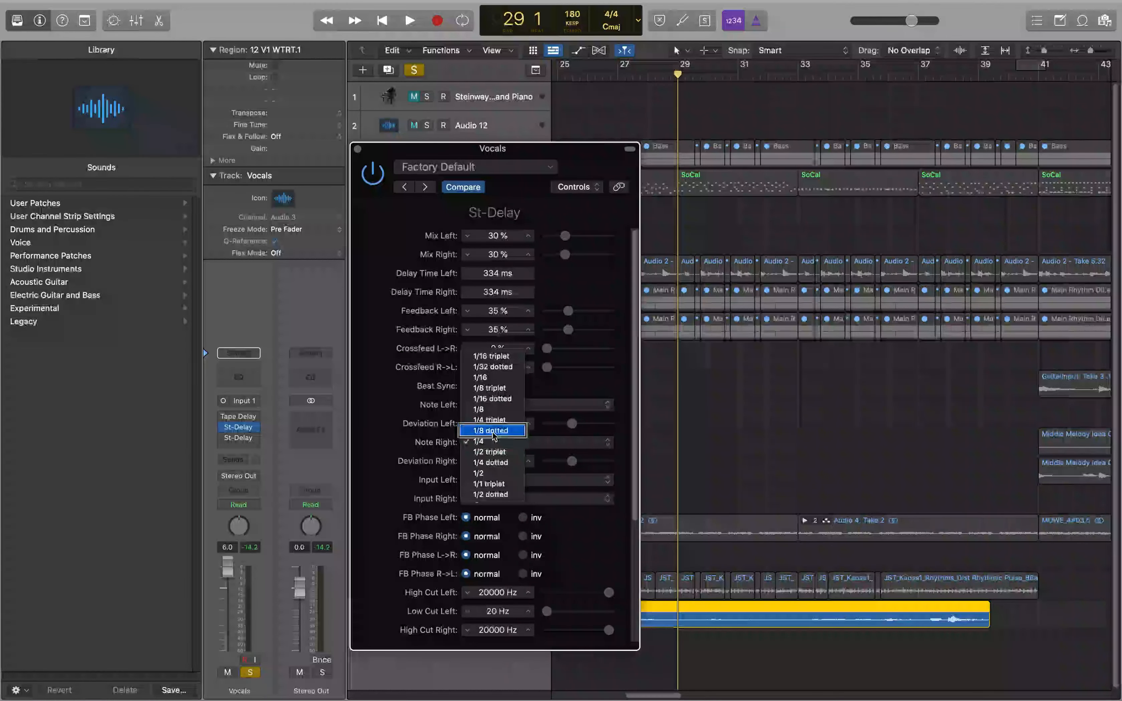
left_click(492, 430)
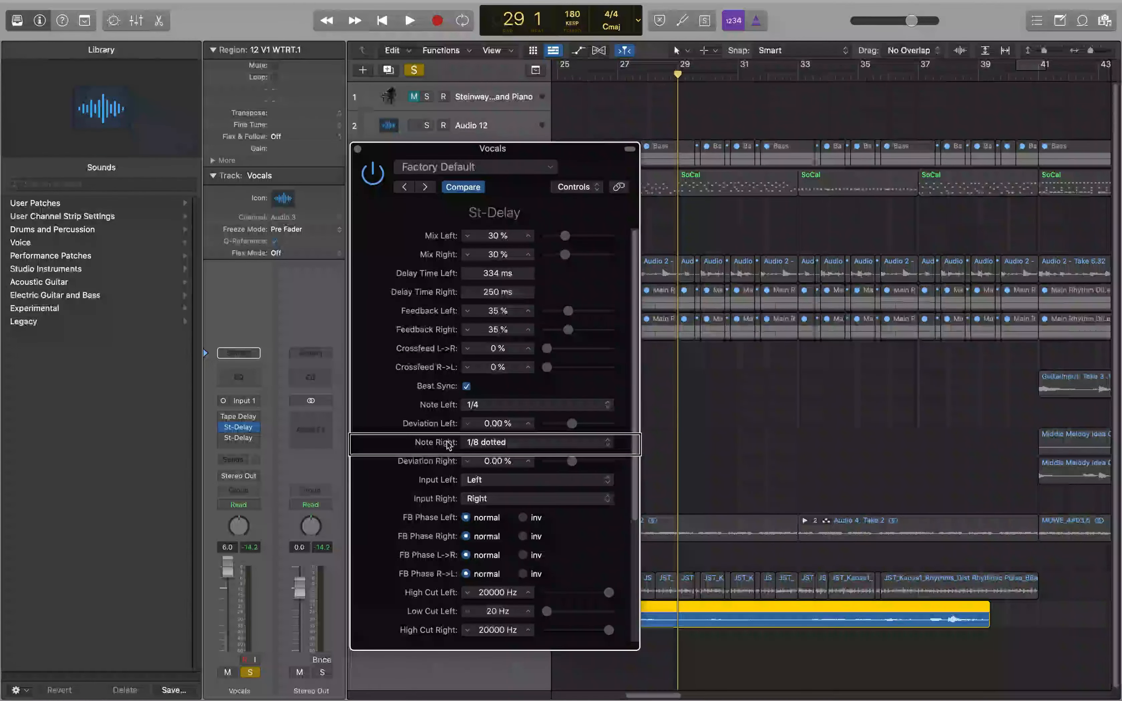
key("space")
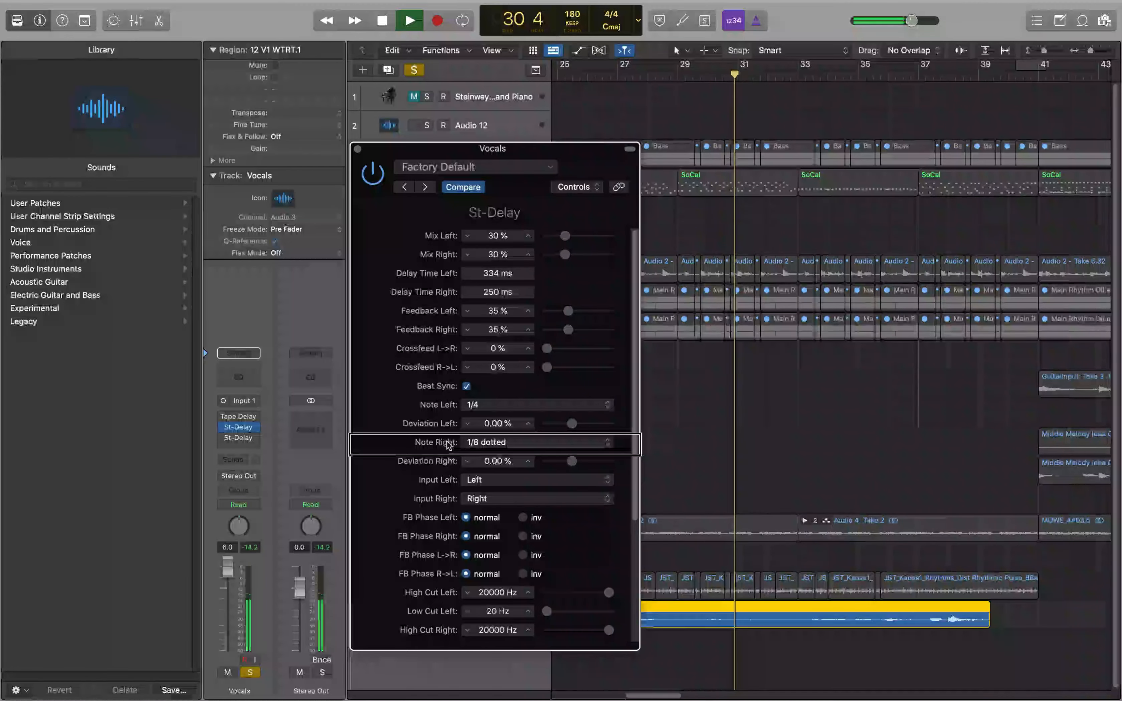
key("space")
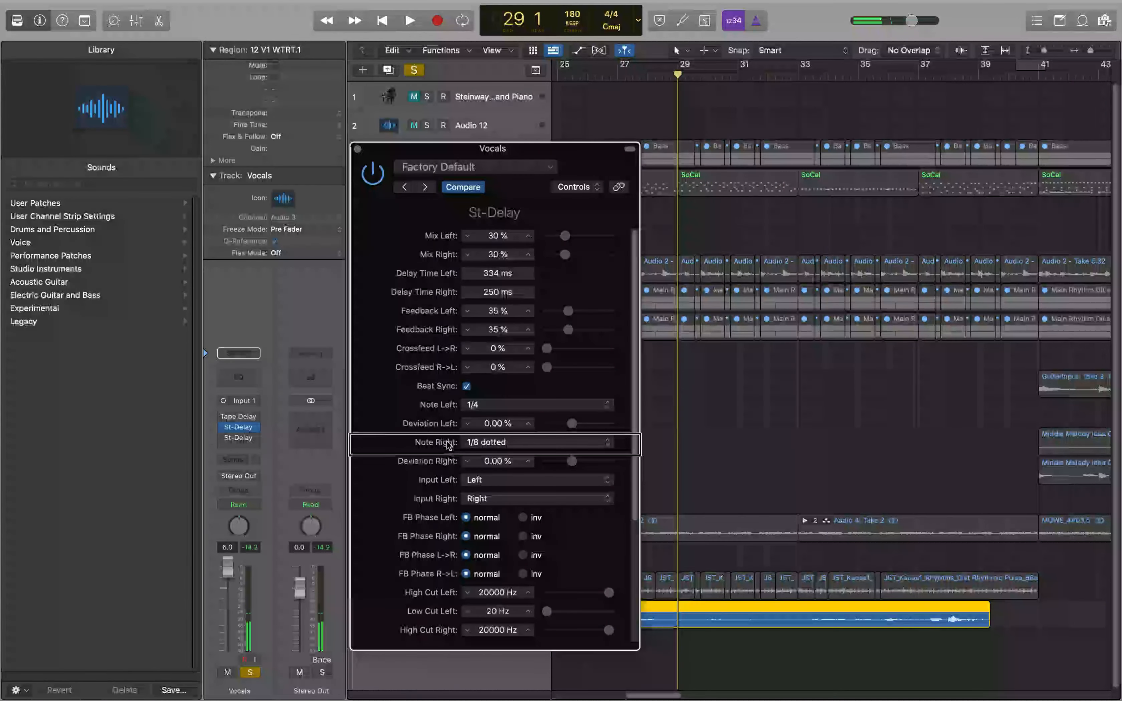
- Set the St-Delay's Note Left to 1/16 and play the soloed Vocals from bar 29
left_click(448, 407)
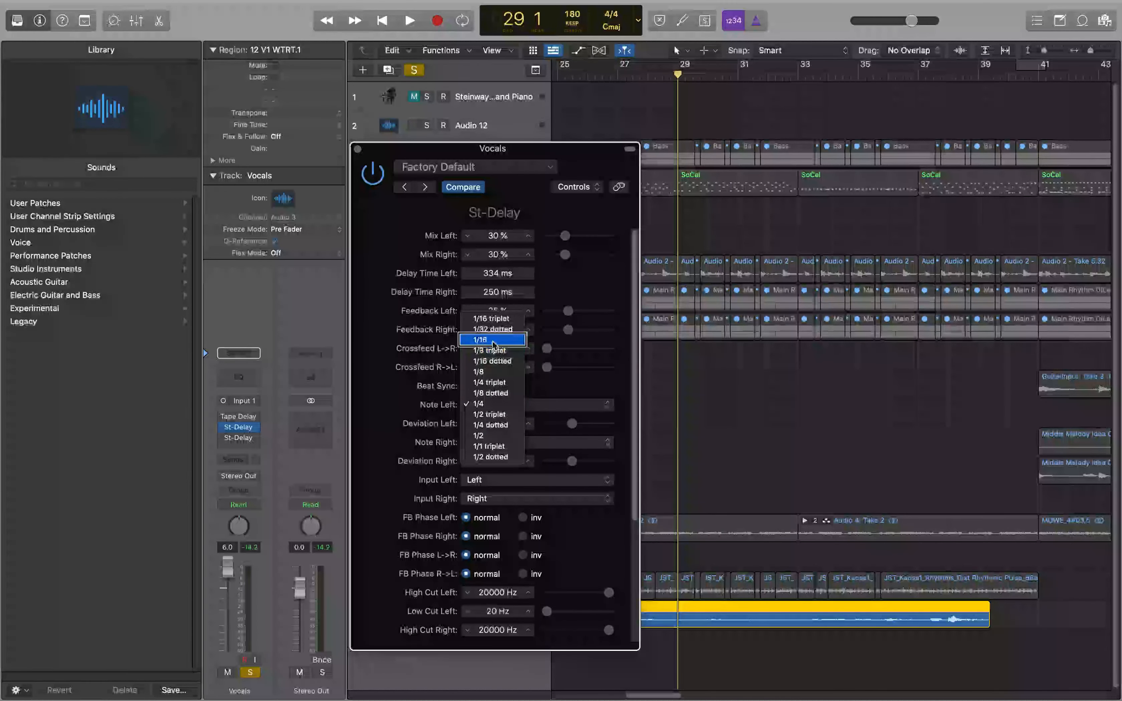
left_click(482, 340)
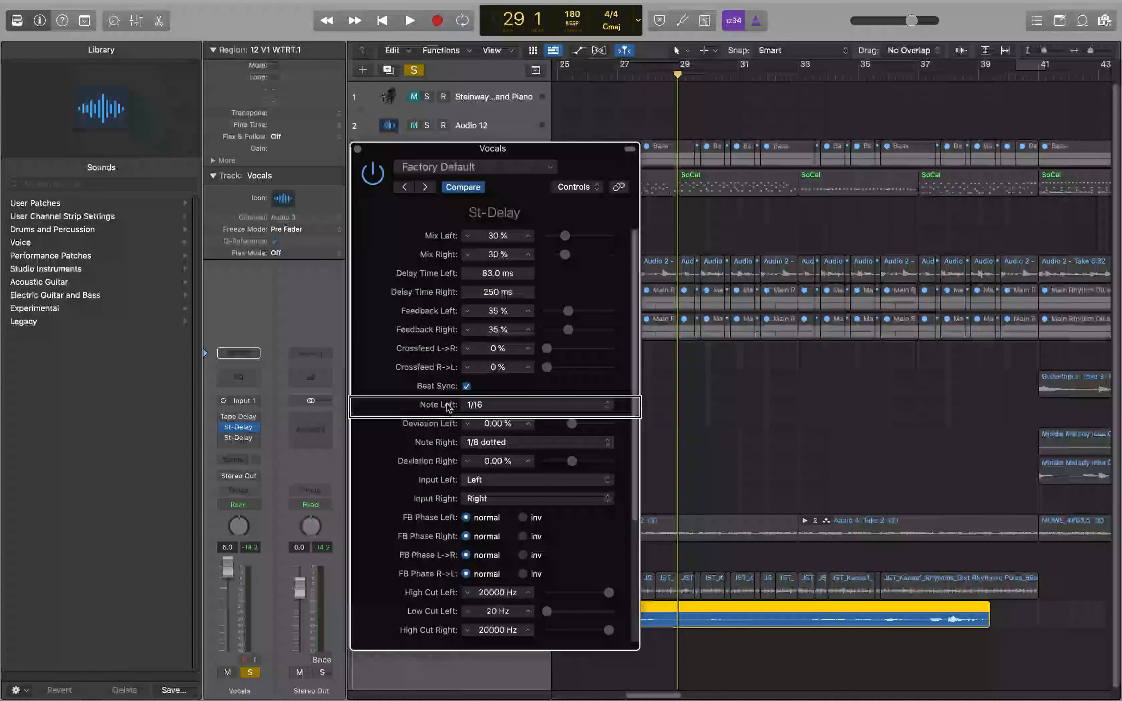
key("space")
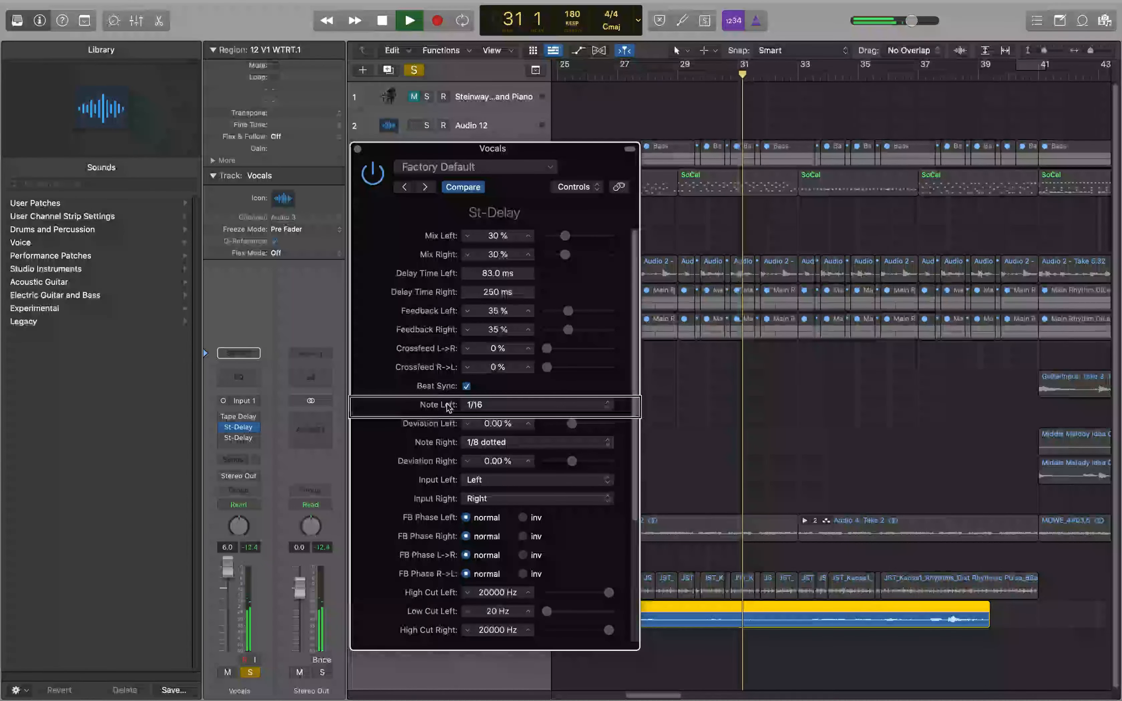
key("space")
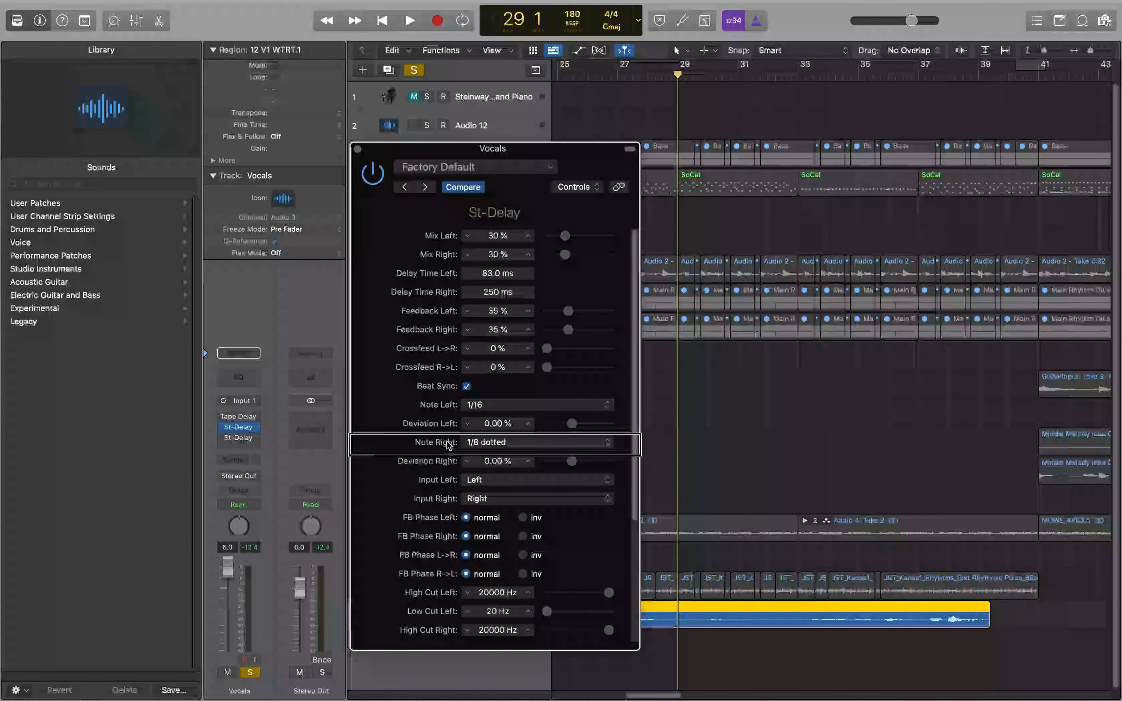
- Set the St-Delay's Note Right to 1/4 dotted, play the soloed Vocals from bar 29, and show the remaining delay parameters
left_click(487, 443)
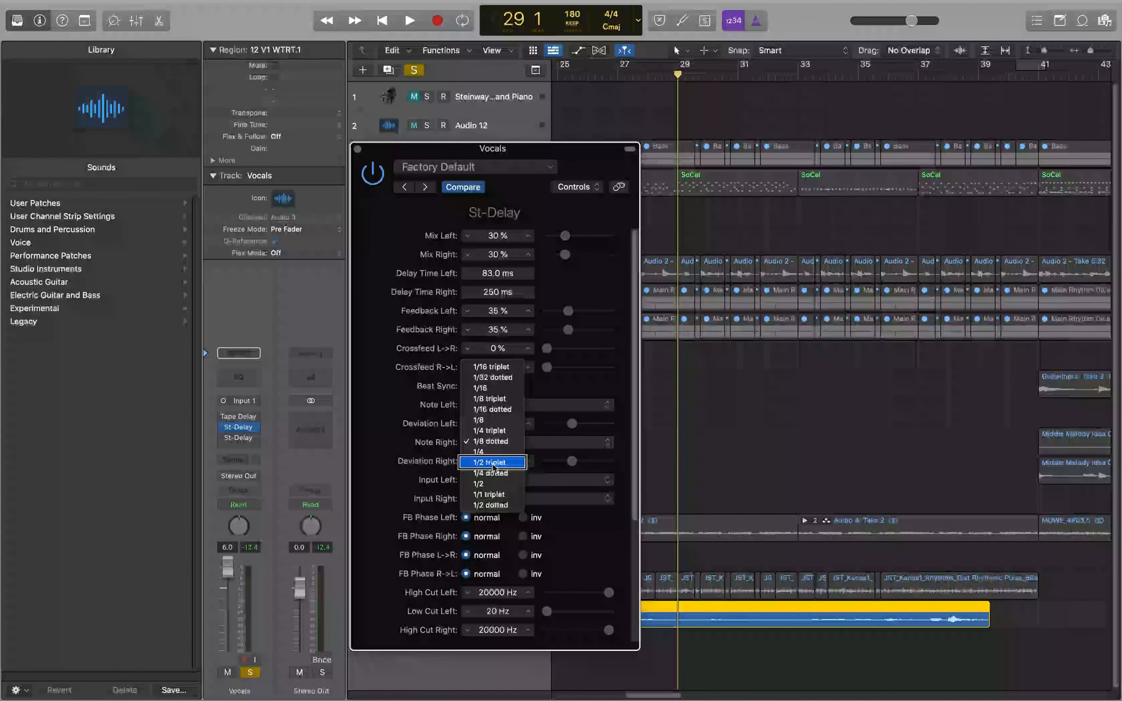
left_click(491, 473)
left_click(492, 442)
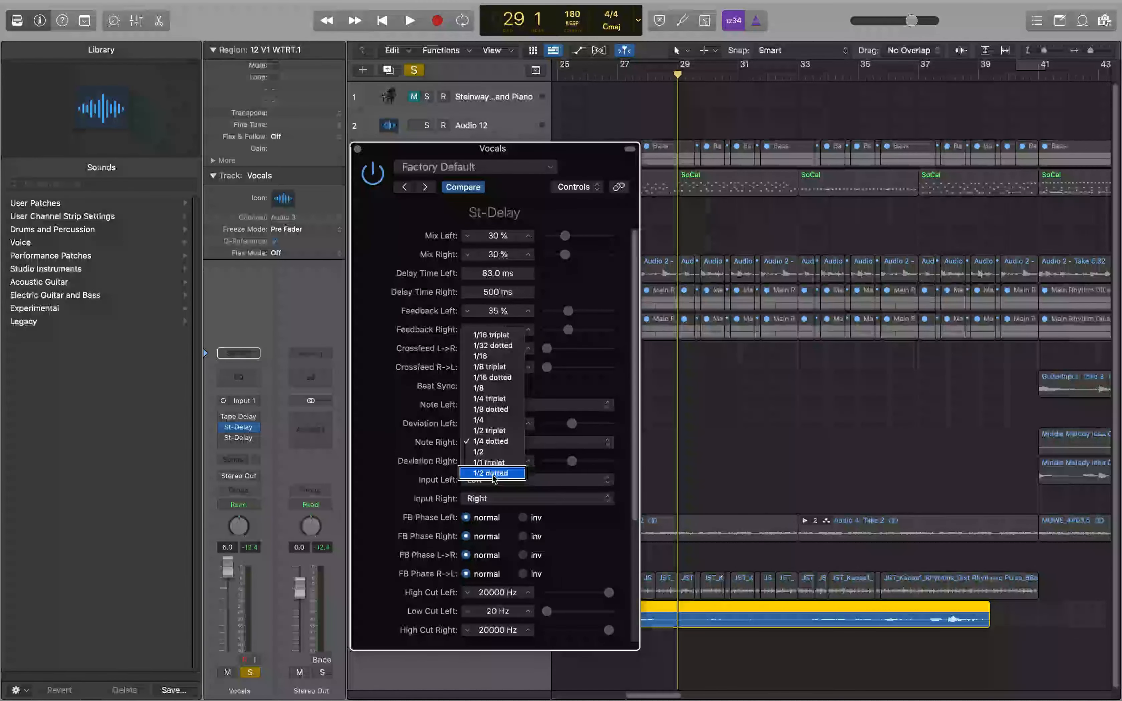
left_click(374, 234)
key("space")
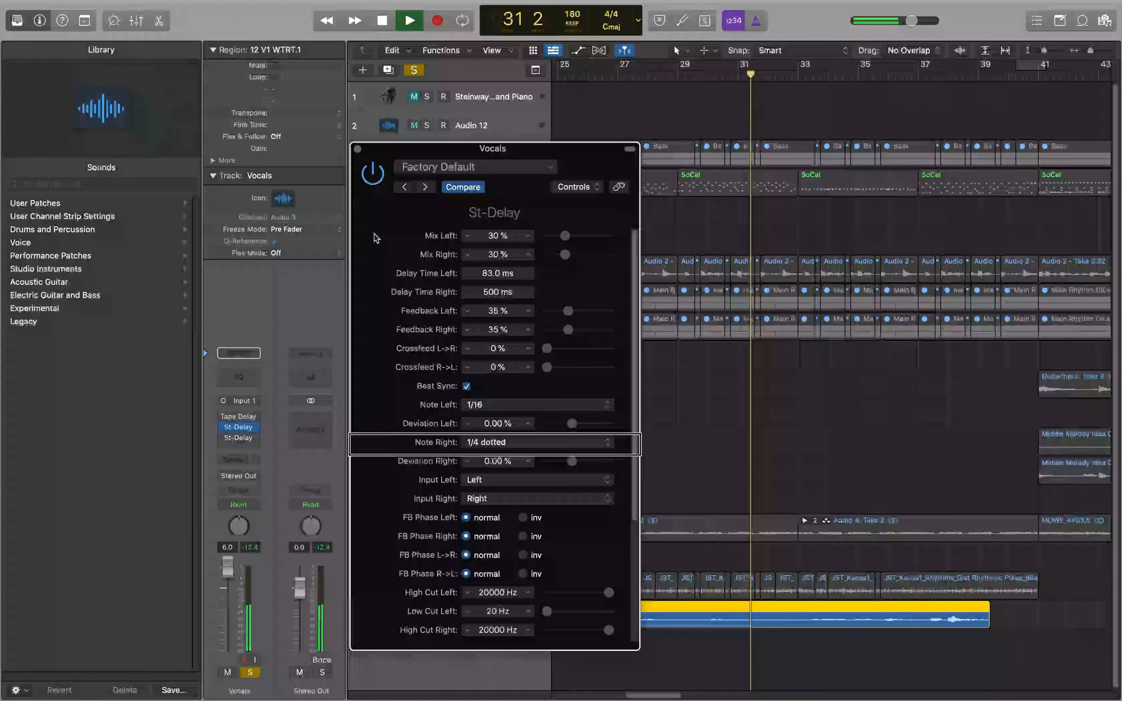
key("space")
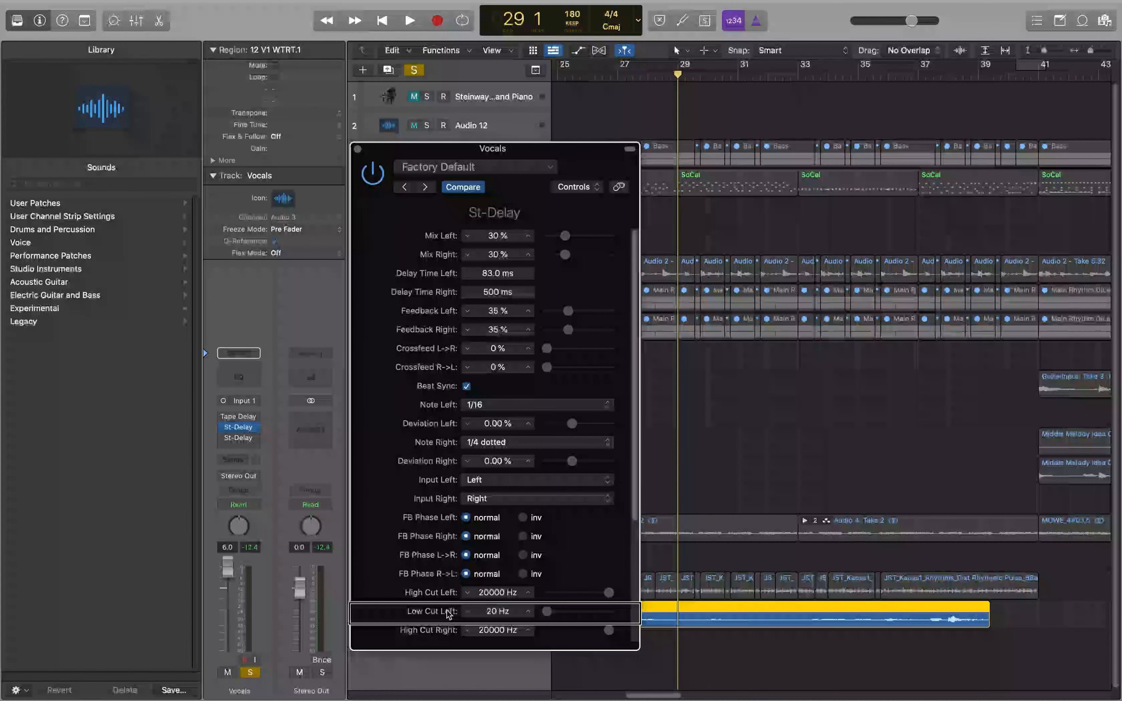
scroll(449, 613, "down", 5)
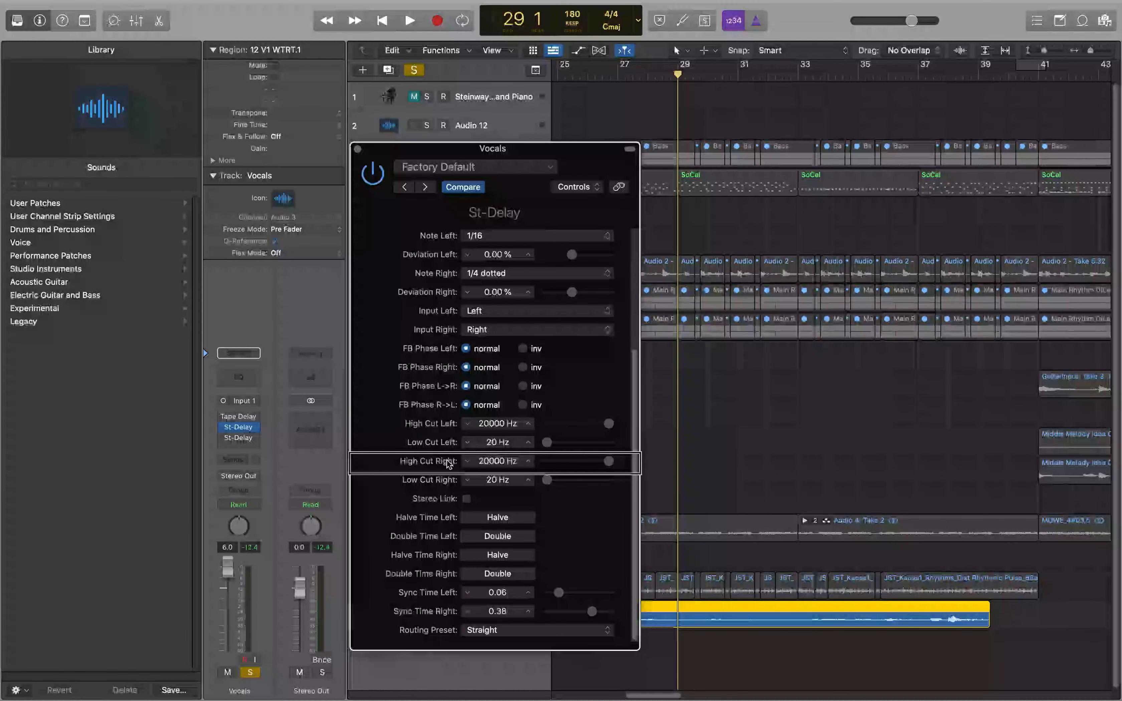